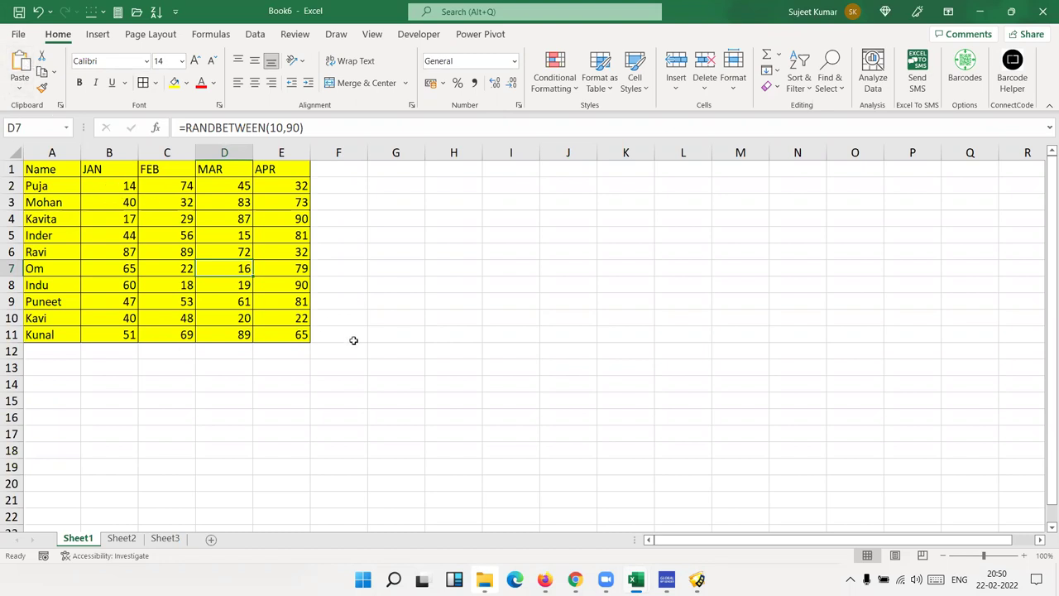
Select the yellow Name/JAN–APR table A1:E11 and copy it for pasting at K1.
left_click(285, 335)
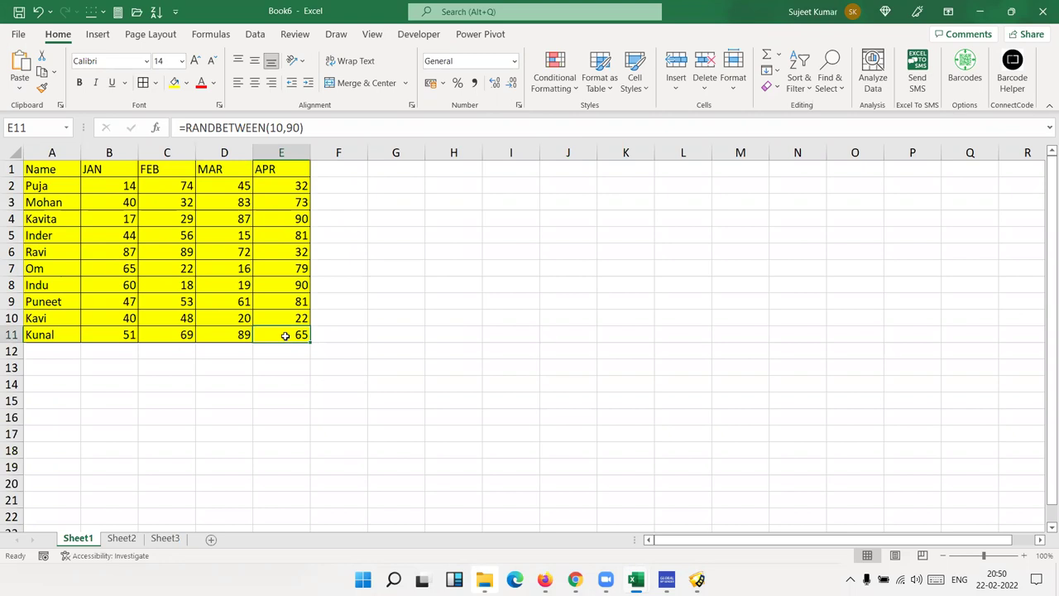
left_click_drag(284, 335, 50, 169)
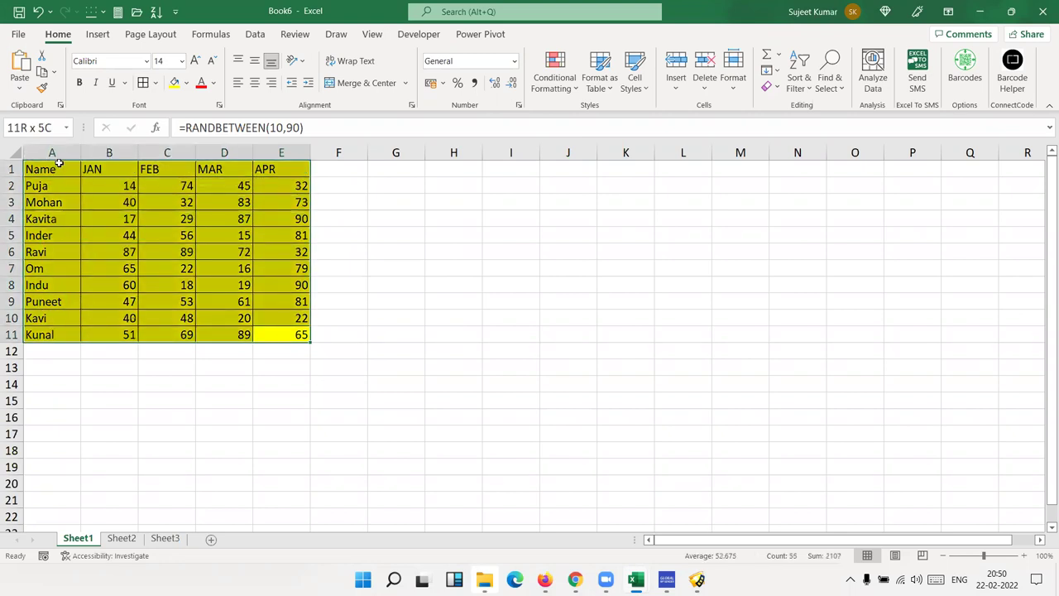
key("ctrl+v")
key("Return")
key("ctrl+c")
left_click(612, 175)
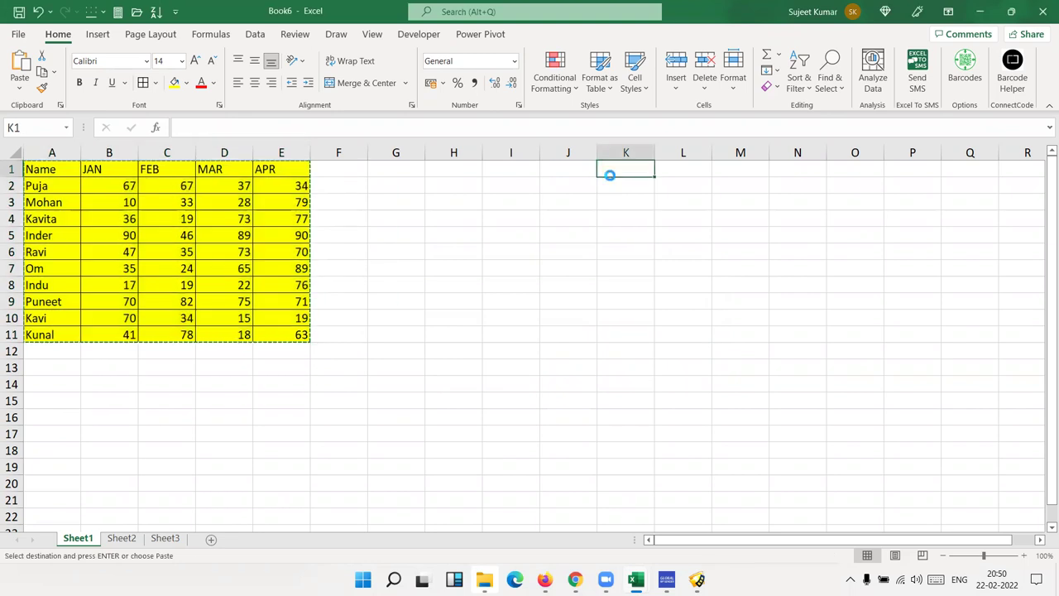
key("ctrl+v")
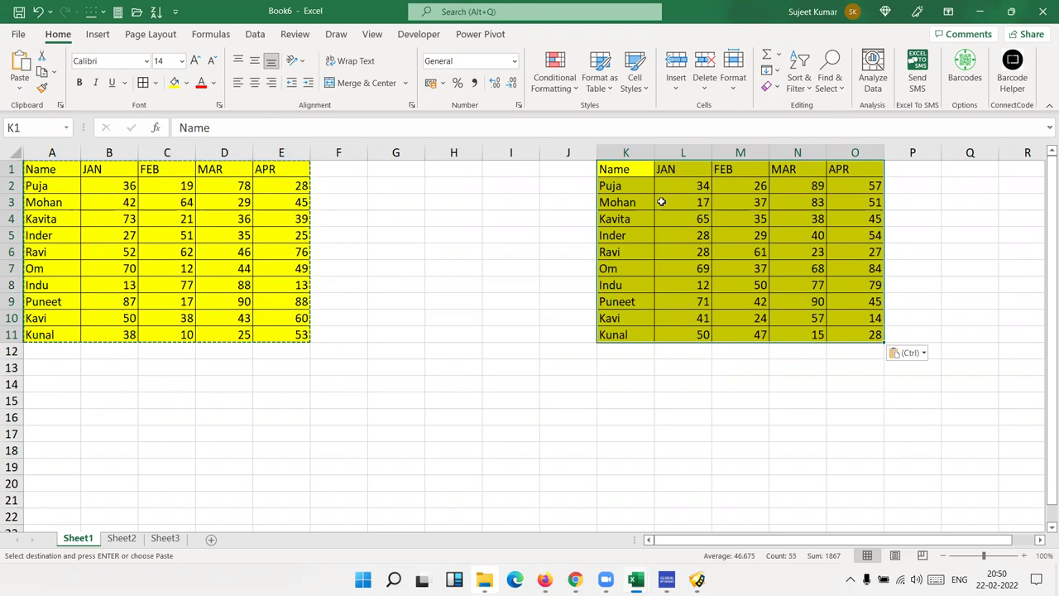
left_click(537, 224)
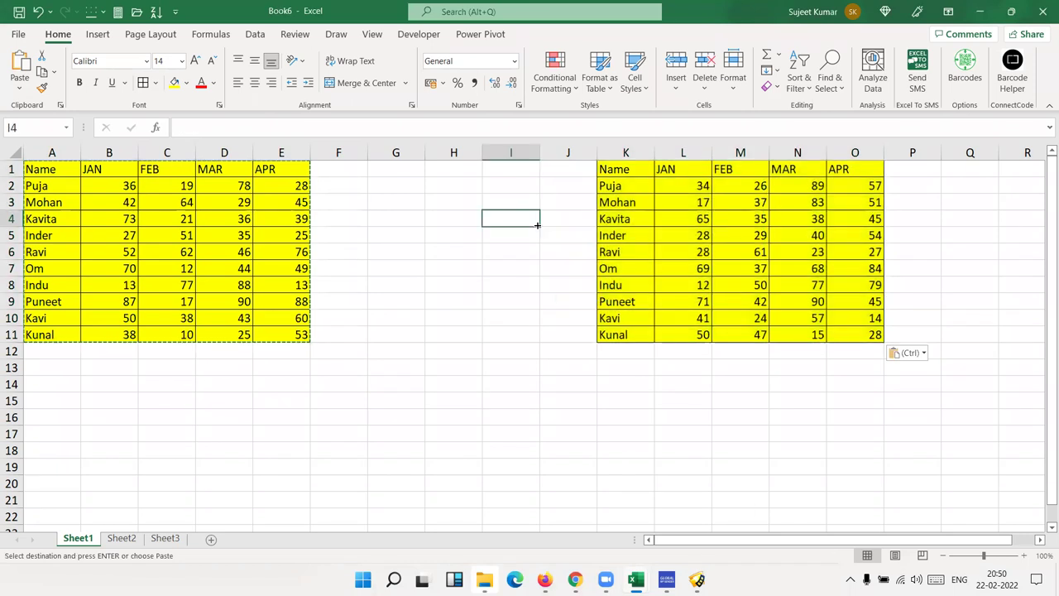
left_click(128, 186)
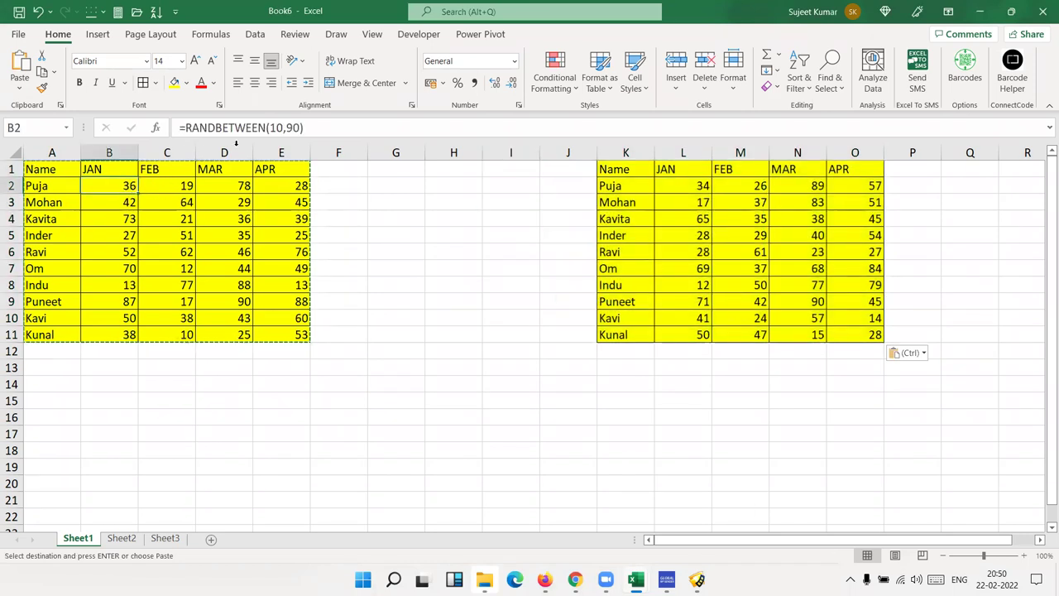
left_click(278, 127)
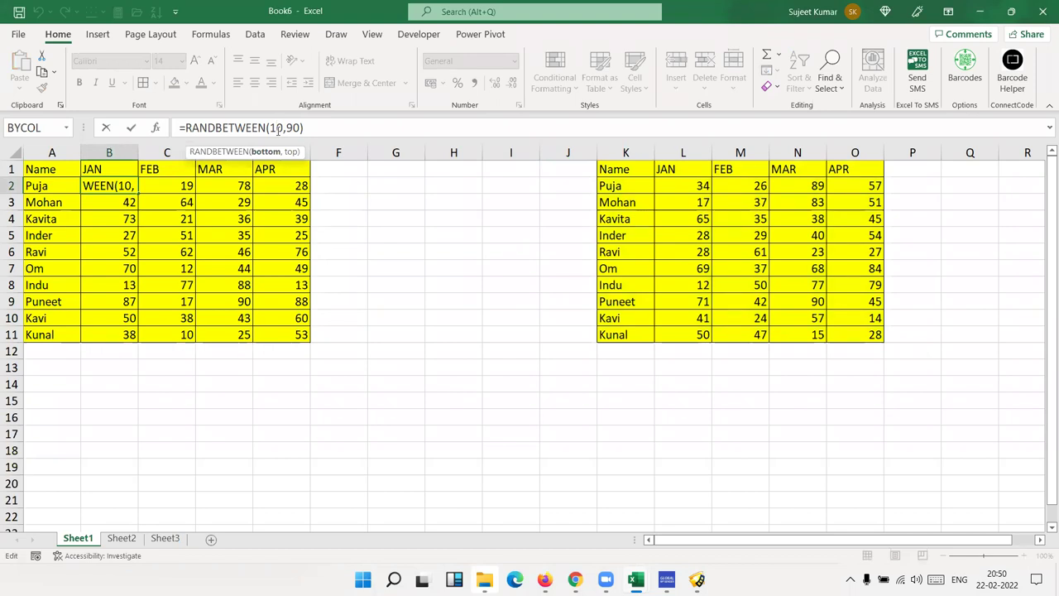
key("Escape")
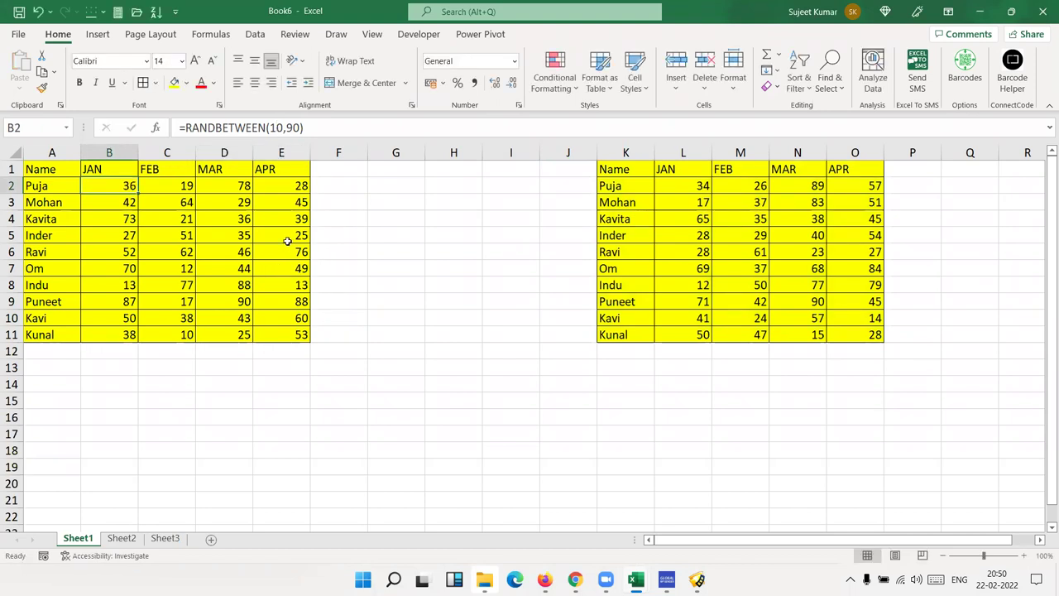
left_click(287, 239)
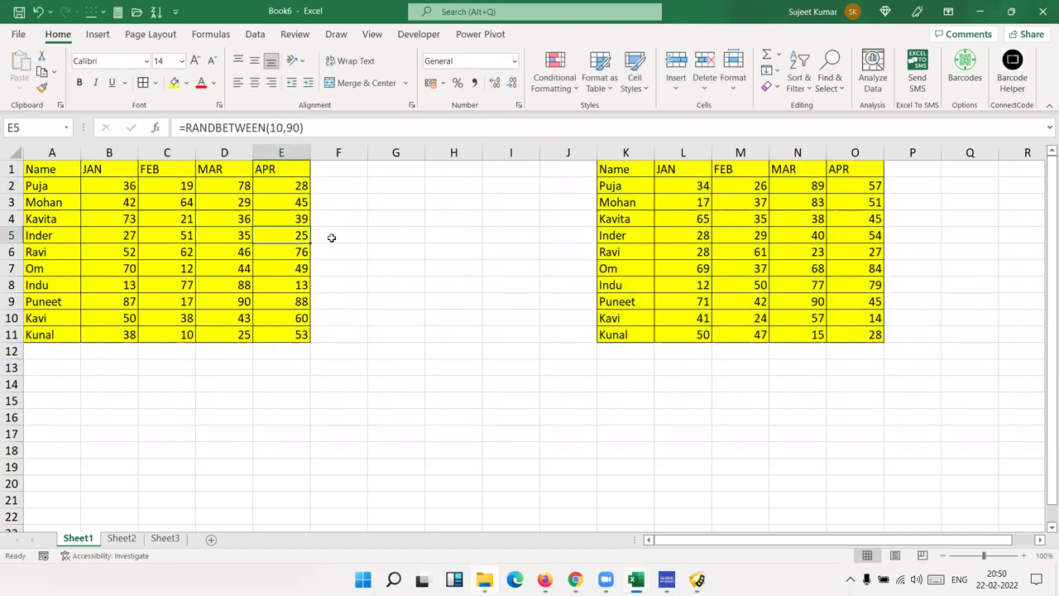
left_click(407, 236)
left_click(409, 273)
left_click(401, 282)
double_click(402, 266)
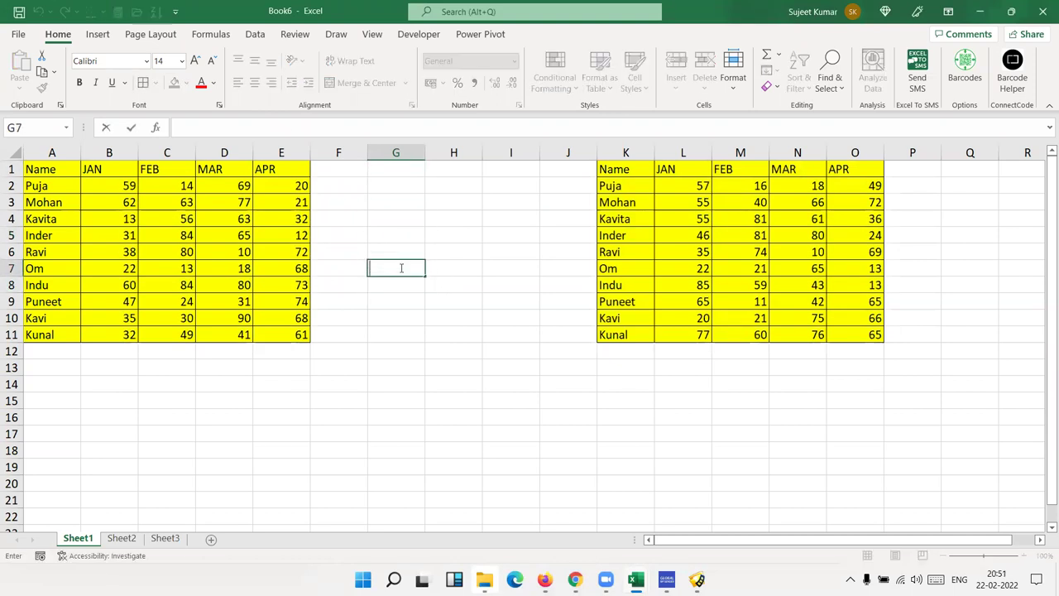
left_click(427, 281)
left_click_drag(625, 152, 869, 172)
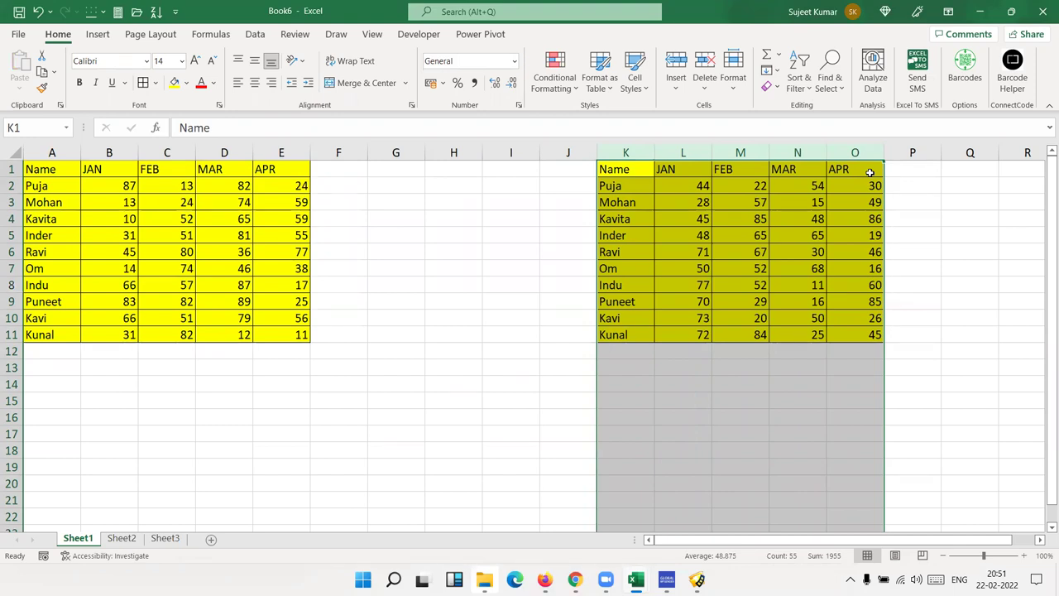
key("Delete")
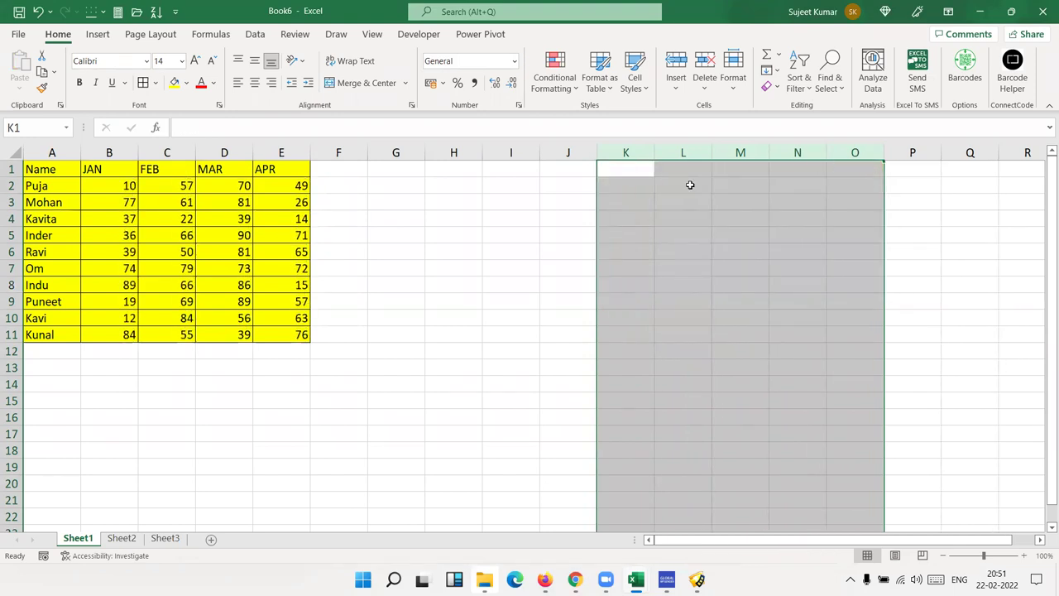
Select the table A1:E11 and copy it.
left_click(477, 239)
left_click_drag(297, 333, 37, 169)
key("ctrl+c")
right_click(593, 182)
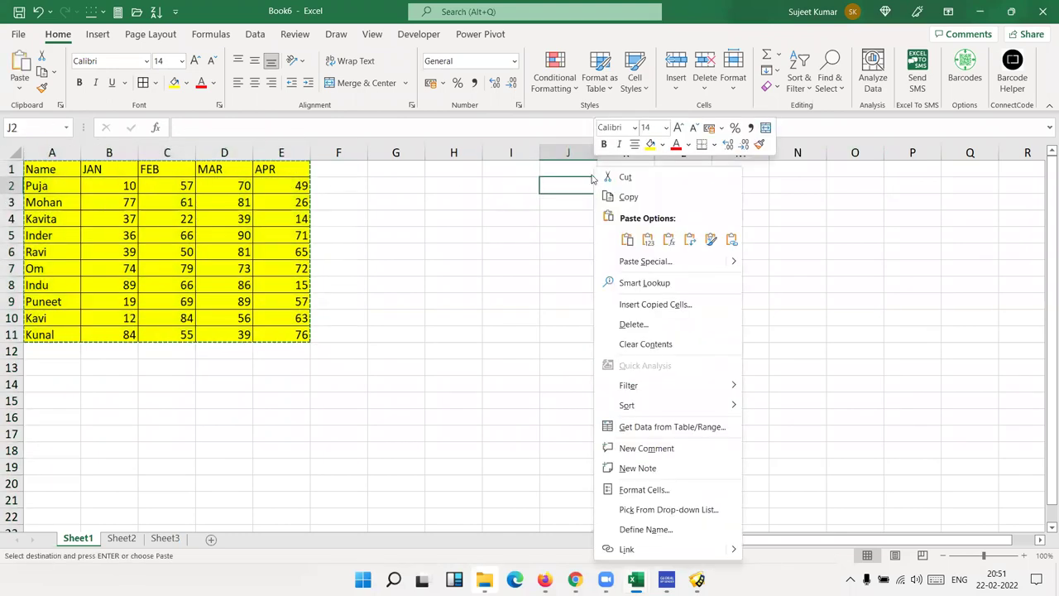
key("Escape")
Paste the table into K1 through Paste Special with default settings, then undo the paste.
right_click(624, 169)
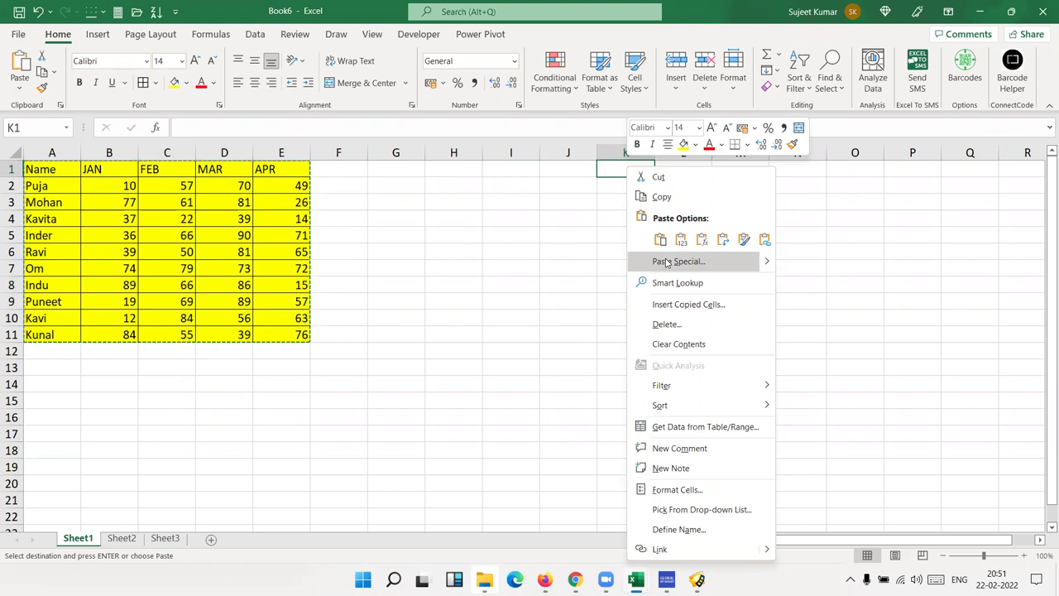
key("Escape")
left_click(20, 89)
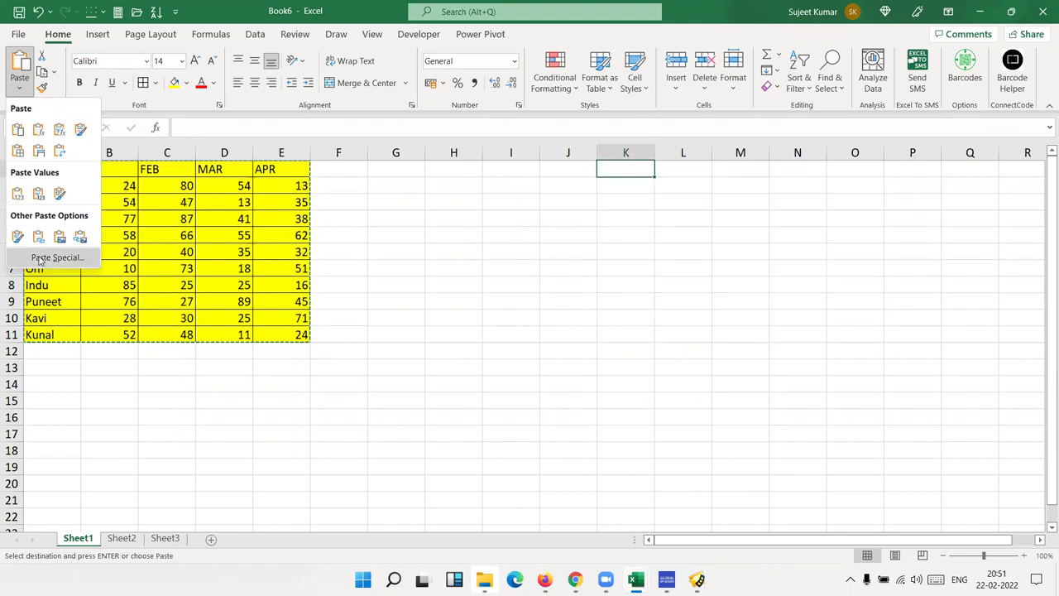
left_click(39, 259)
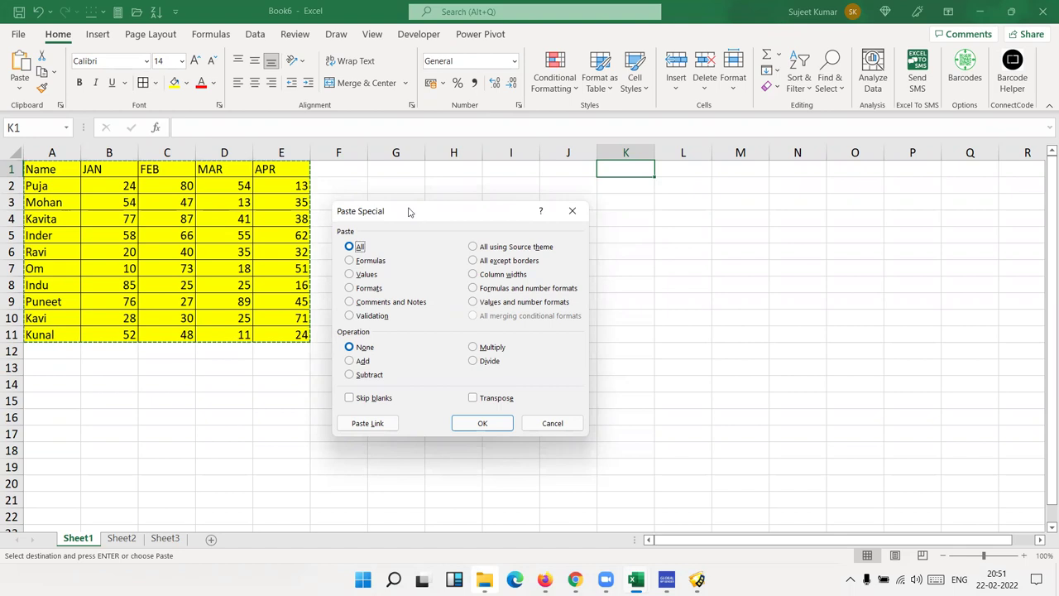
left_click_drag(406, 210, 395, 195)
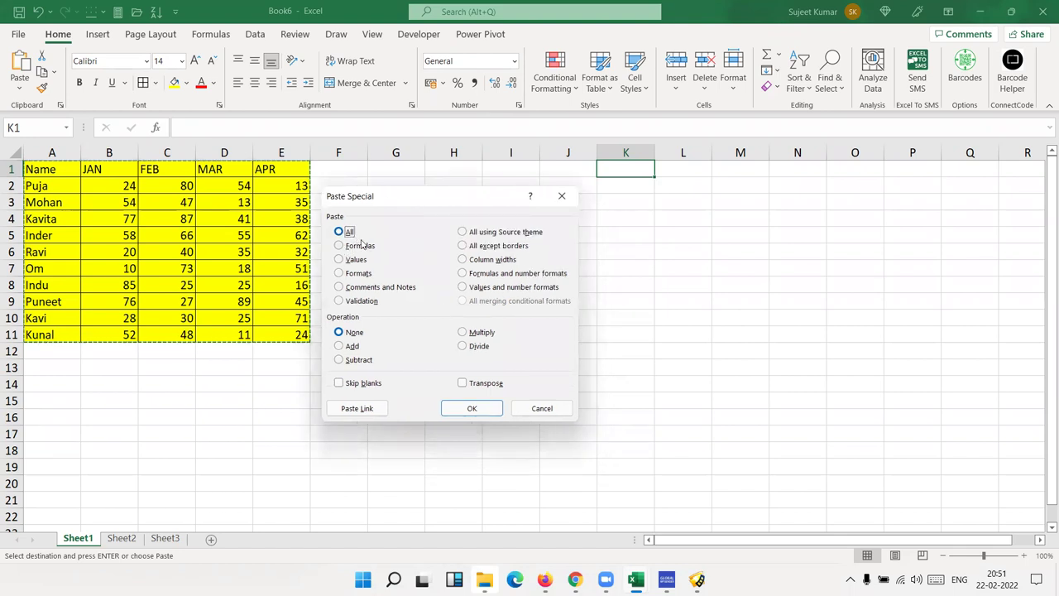
left_click(485, 404)
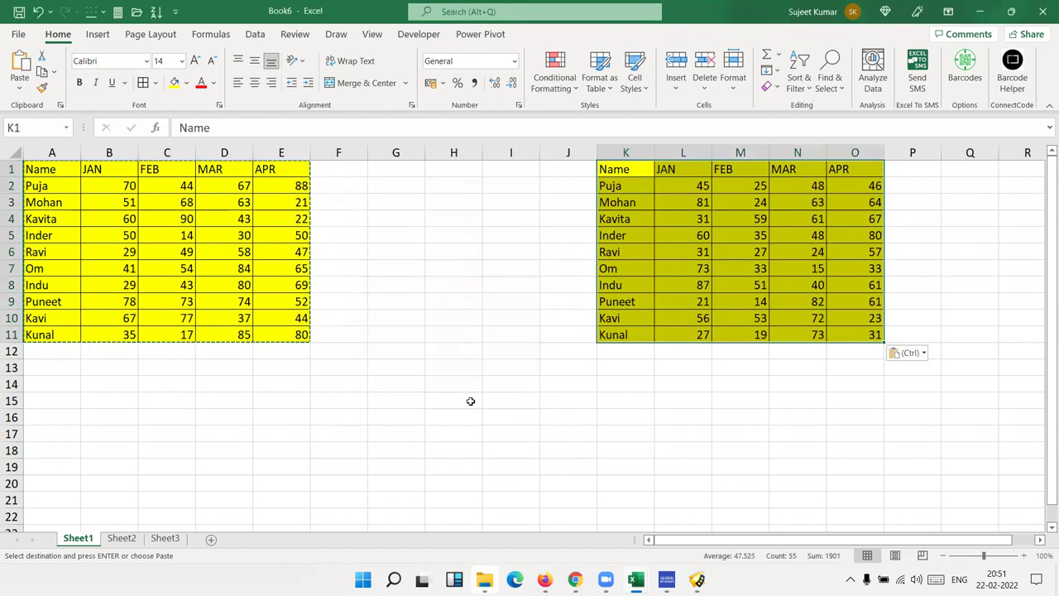
key("ctrl+z")
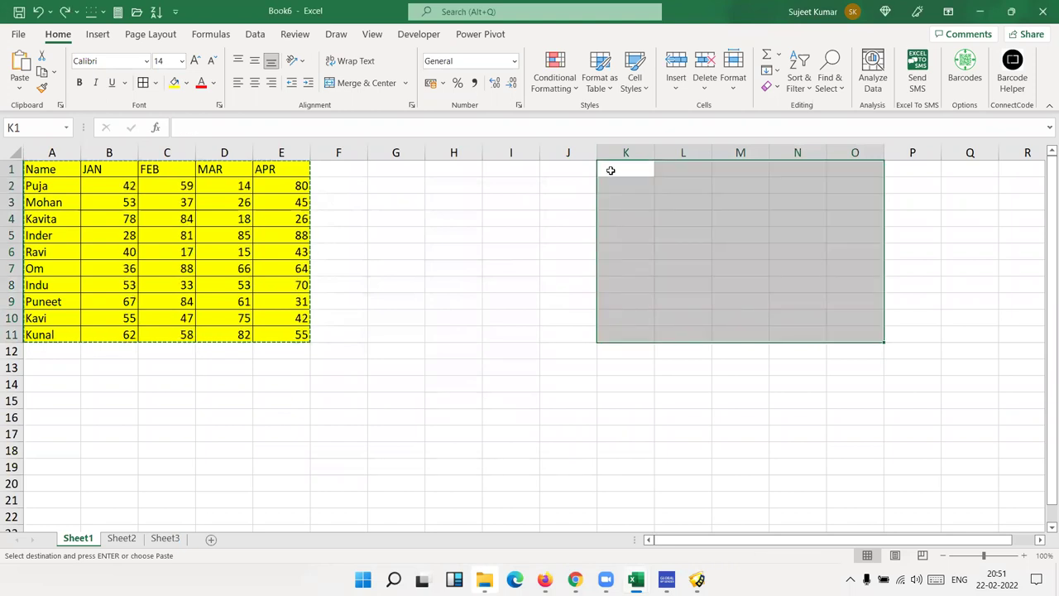
Paste Special only the formulas at K1, then check pasted cells L8, K7, K1 and K3.
right_click(610, 170)
left_click(649, 262)
left_click(552, 195)
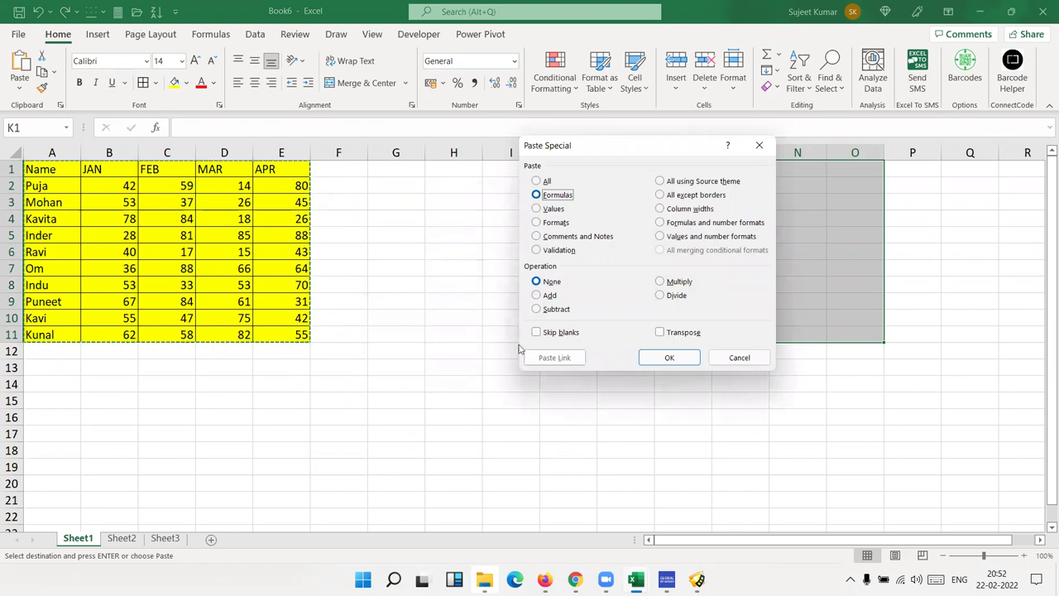
left_click(669, 357)
left_click(708, 287)
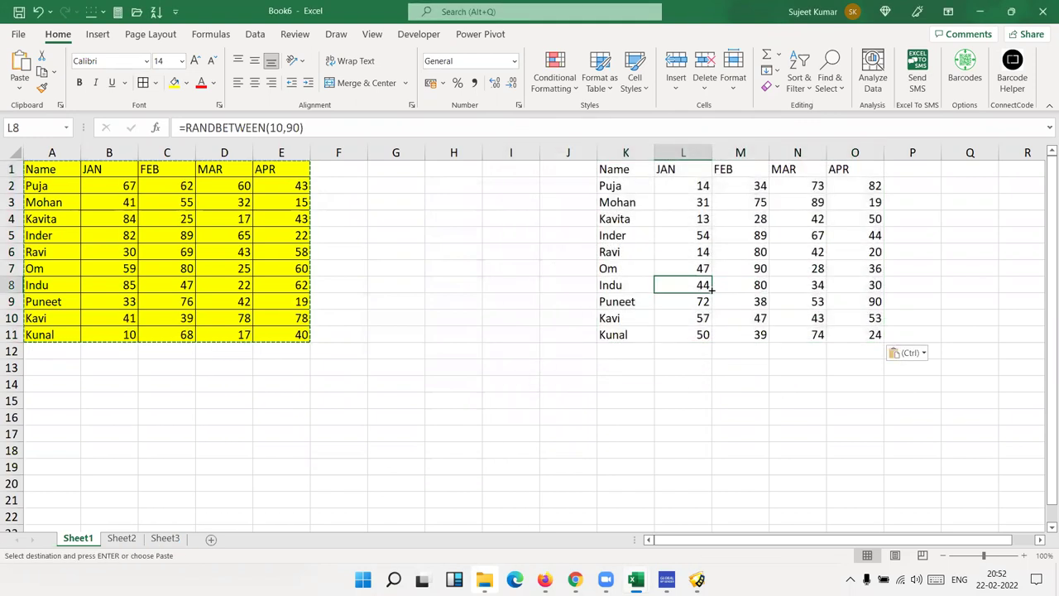
left_click(620, 263)
left_click(602, 168)
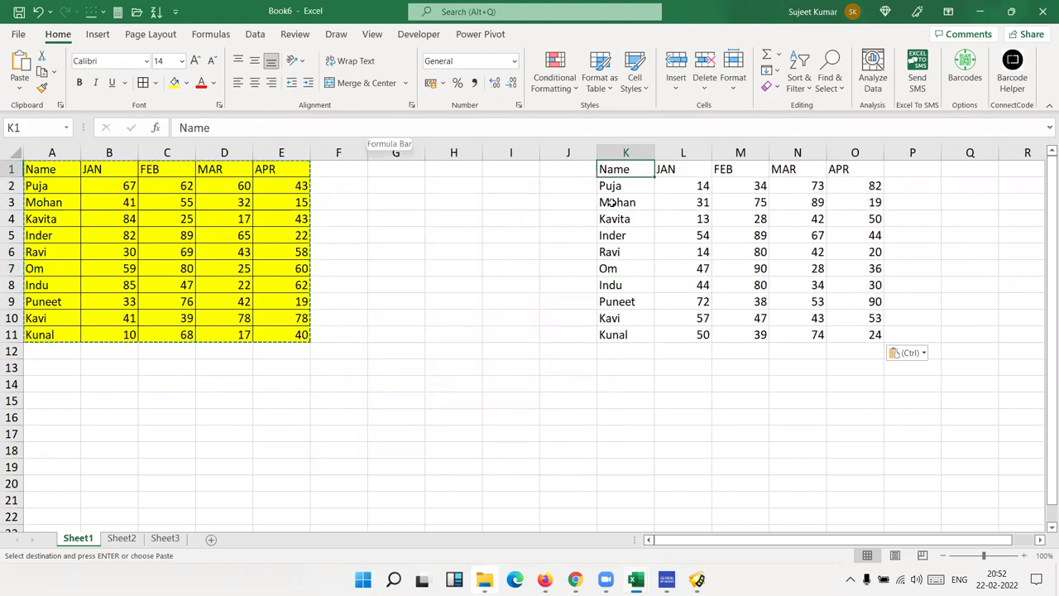
left_click(612, 202)
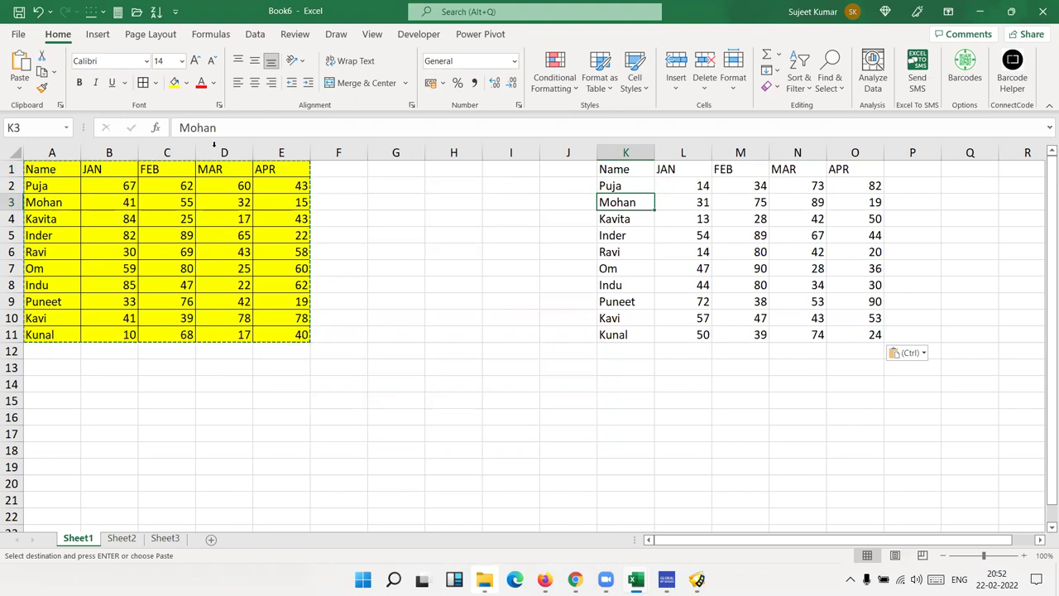
Compare with the original headers A1, C1, E1 and the RANDBETWEEN formula in C4.
left_click(42, 169)
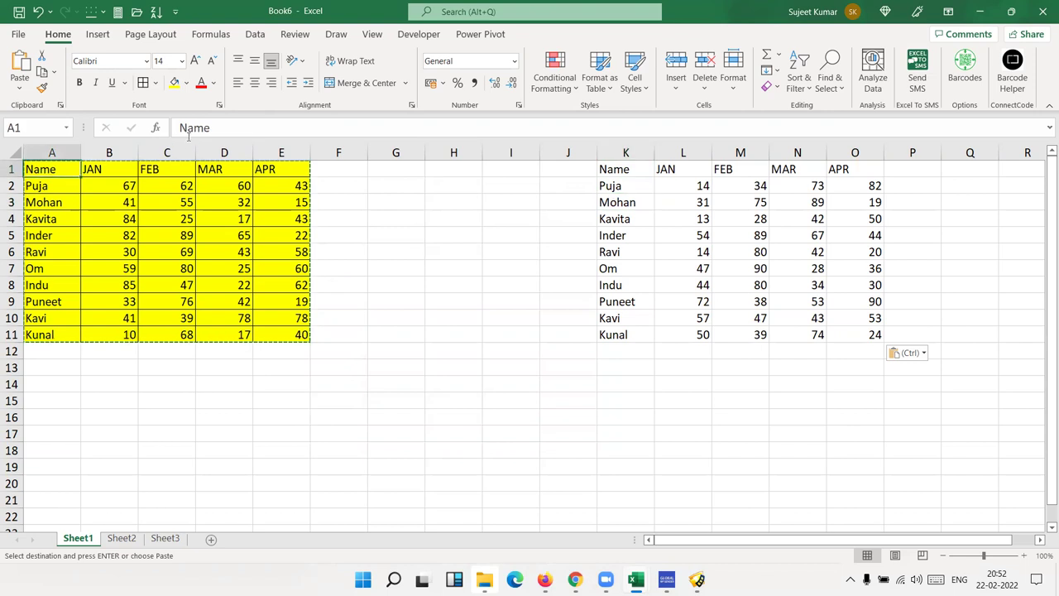
key("ctrl")
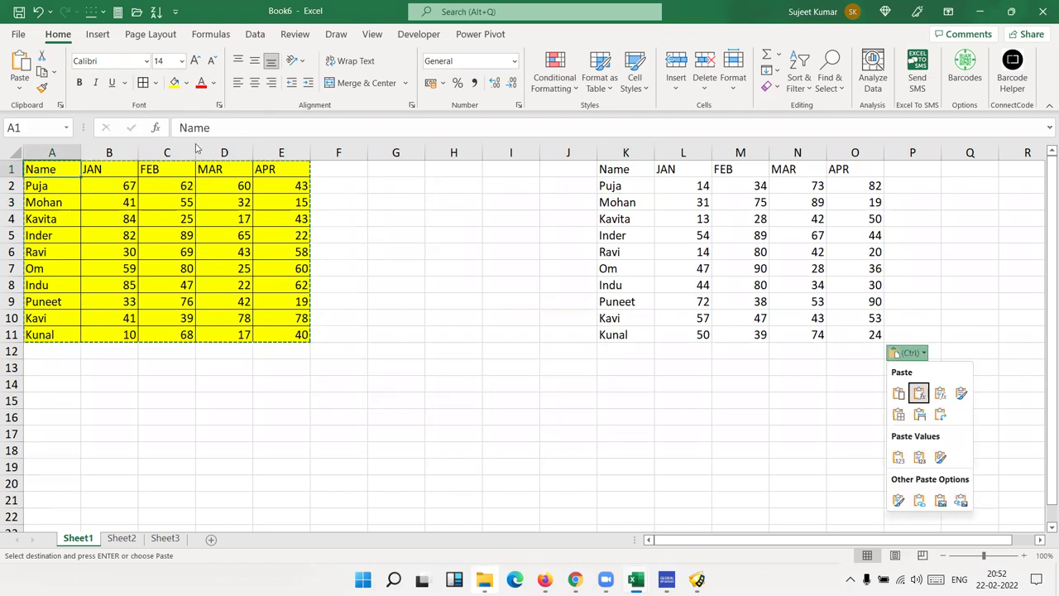
key("Escape")
left_click(188, 169)
key("ctrl")
left_click(271, 169)
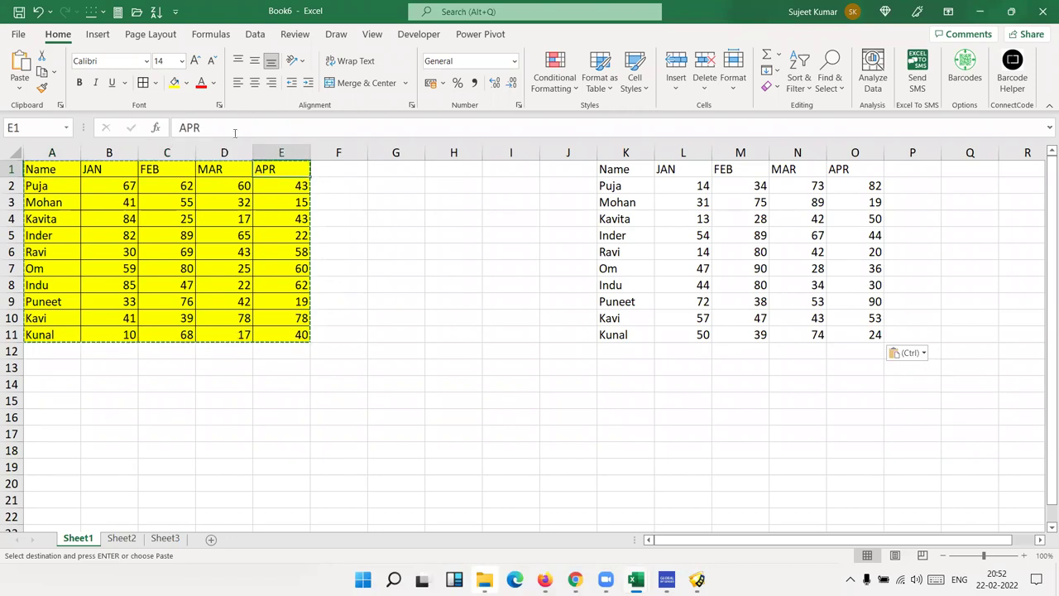
key("ctrl")
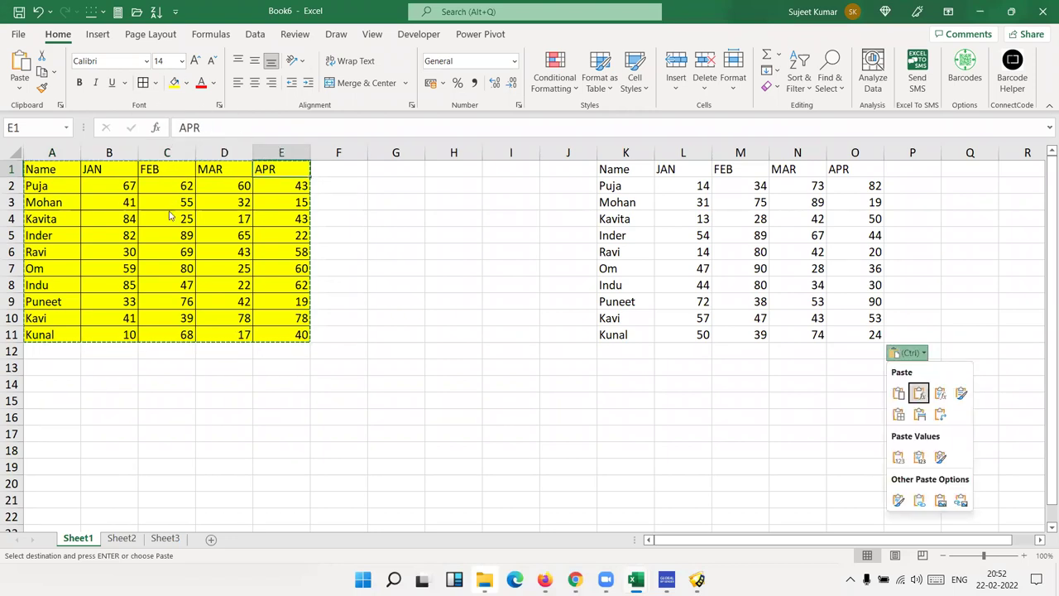
key("ctrl")
left_click(174, 219)
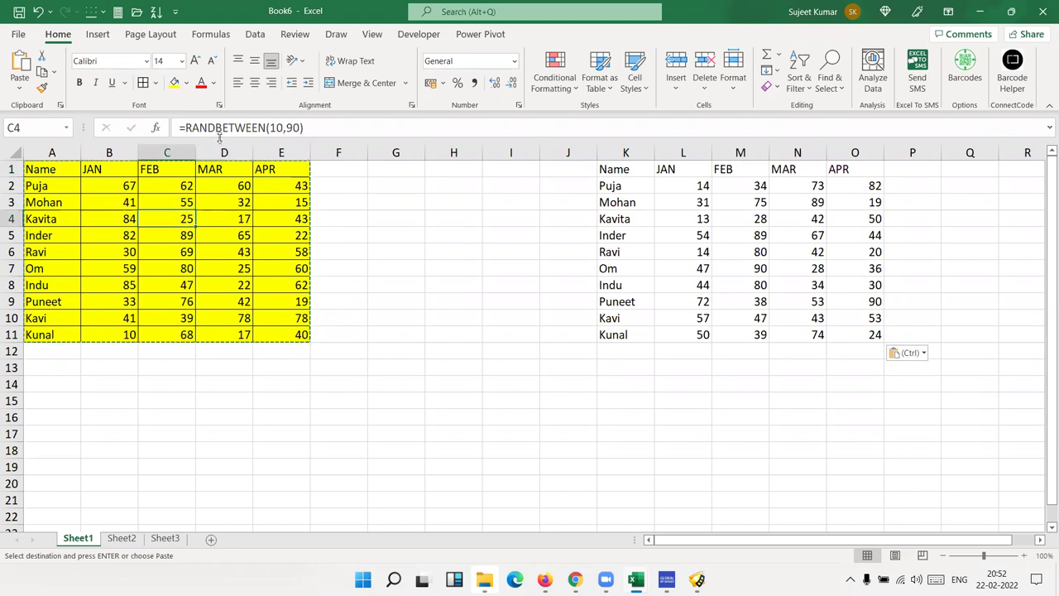
key("ctrl")
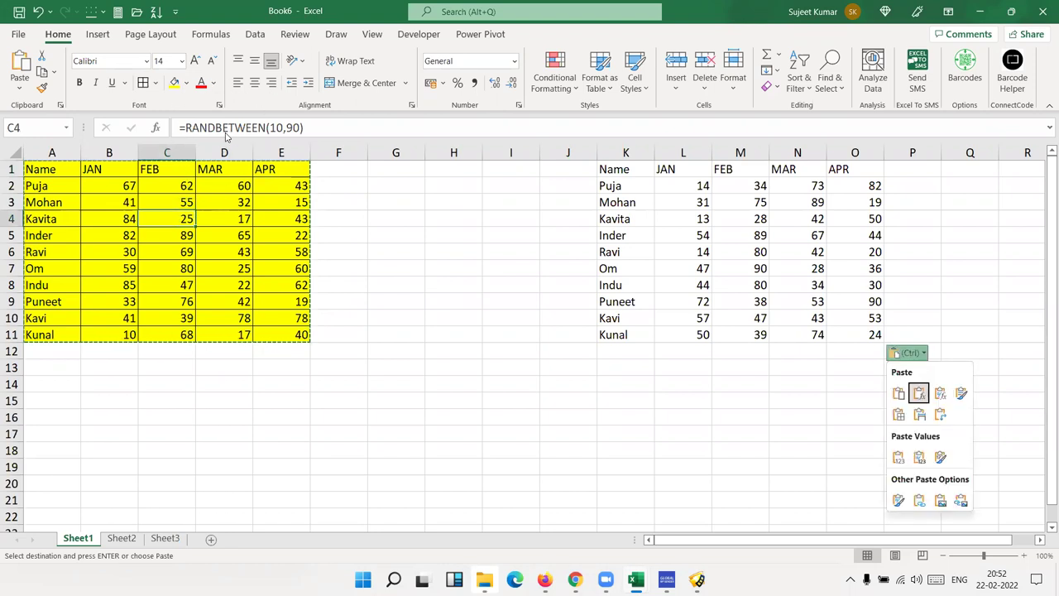
key("ctrl")
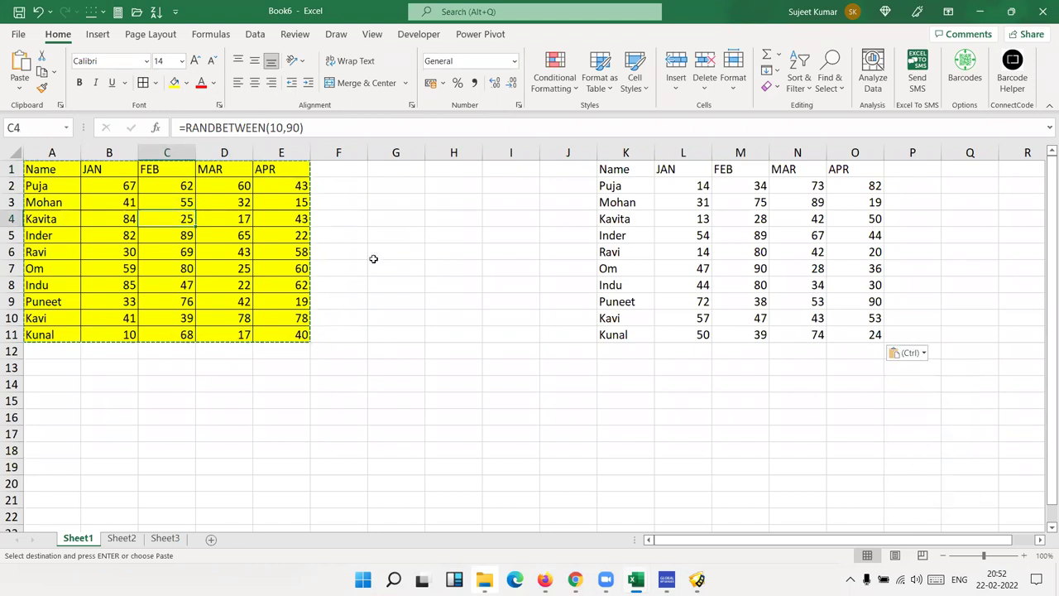
left_click(373, 259)
Paste Special values only, without formatting, at K14.
left_click(606, 381)
right_click(610, 380)
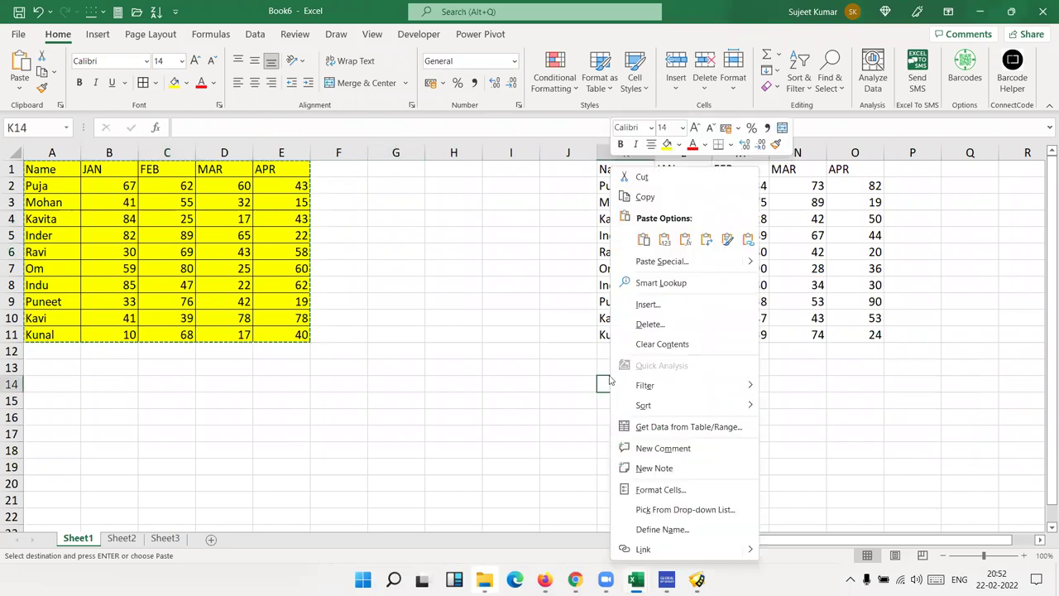
left_click(656, 263)
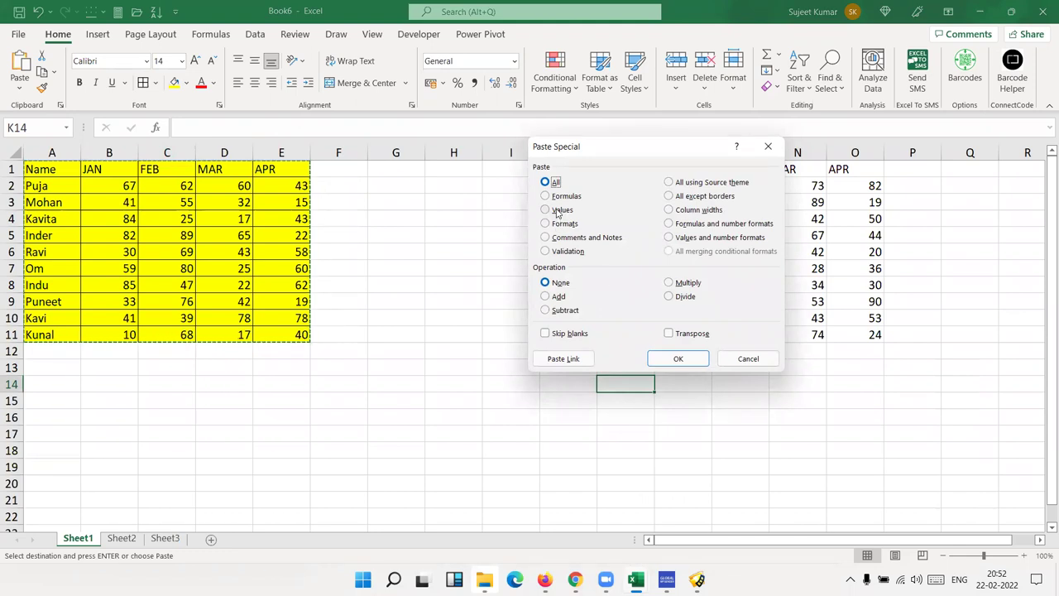
left_click(558, 211)
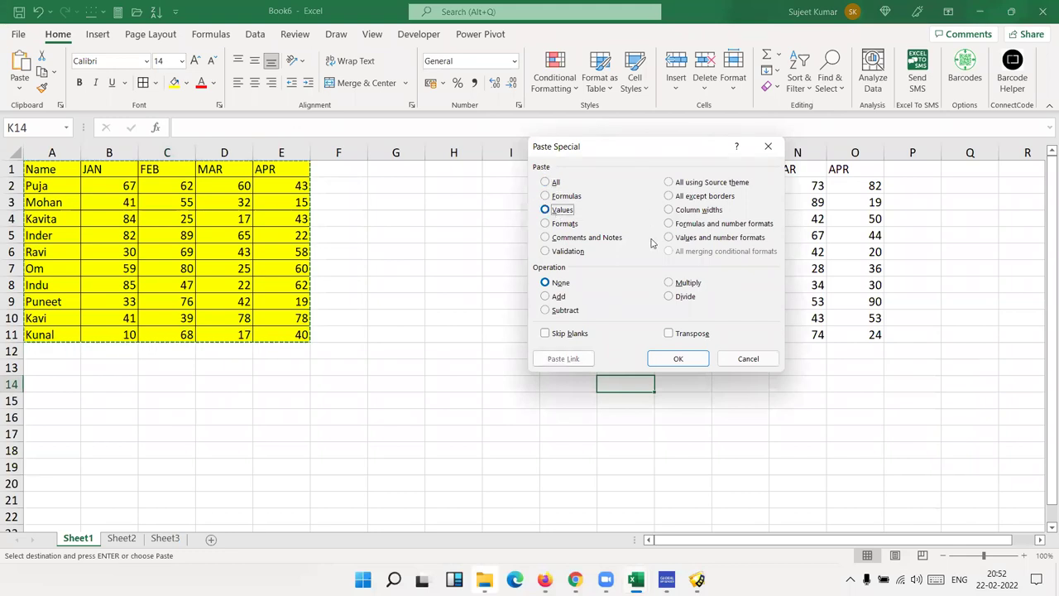
left_click(677, 360)
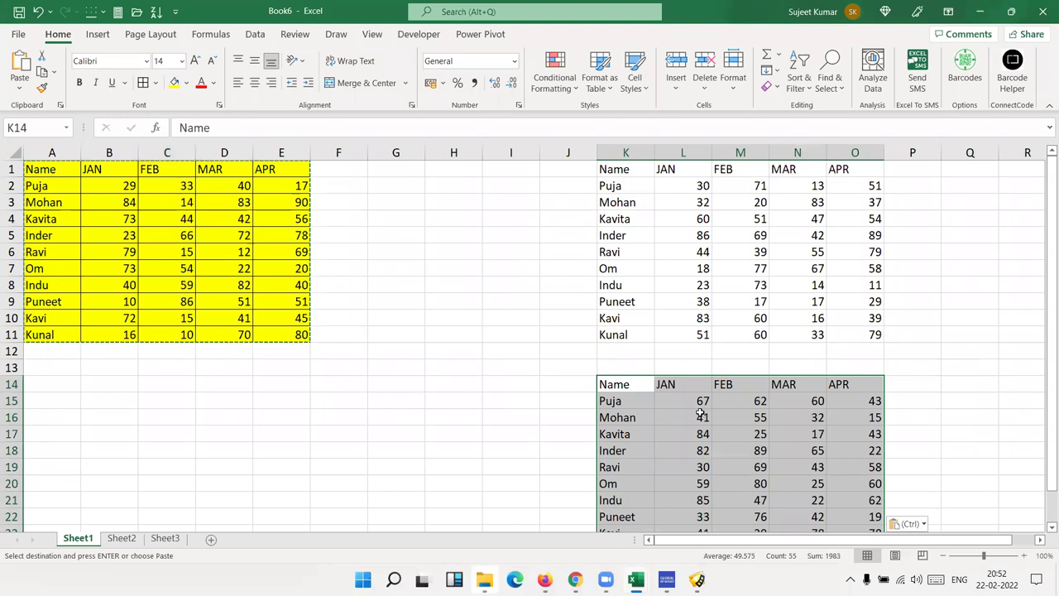
Inspect the pasted number in L16 and select the pasted block K14:O24.
left_click(701, 413)
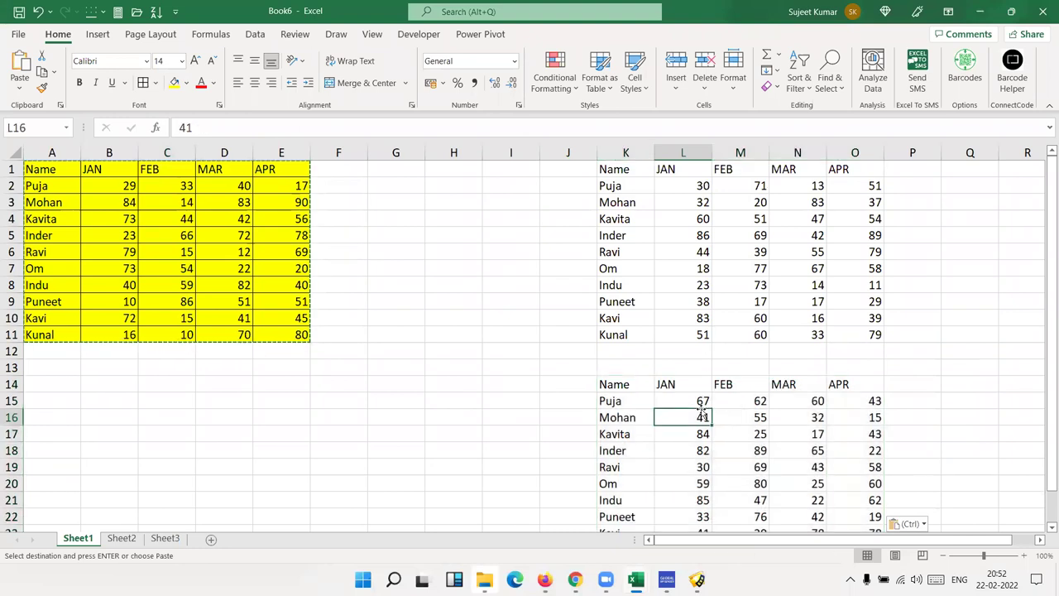
scroll(701, 410, "down", 3)
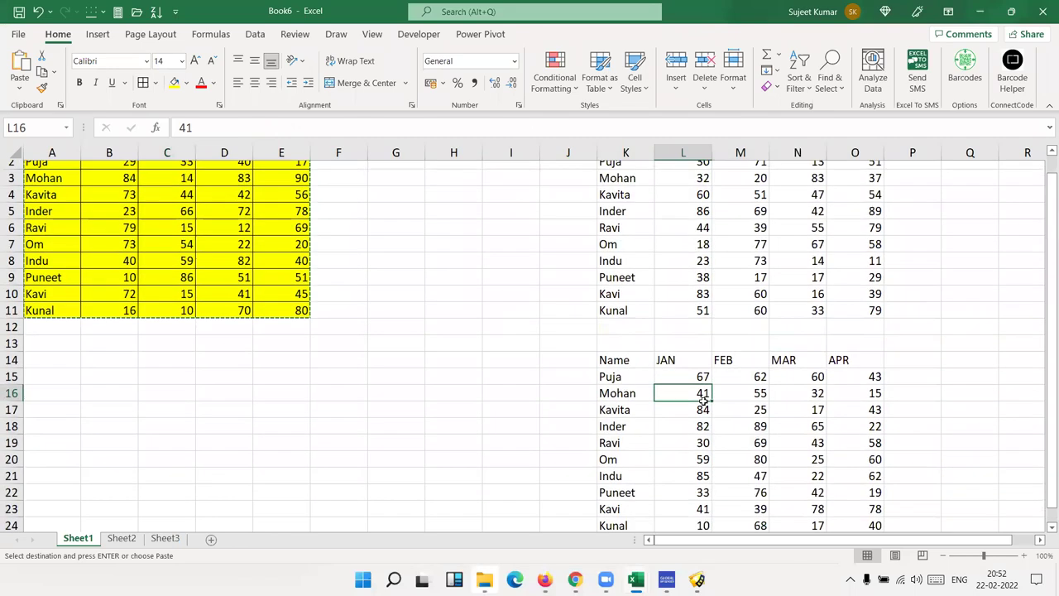
scroll(702, 402, "up", 3)
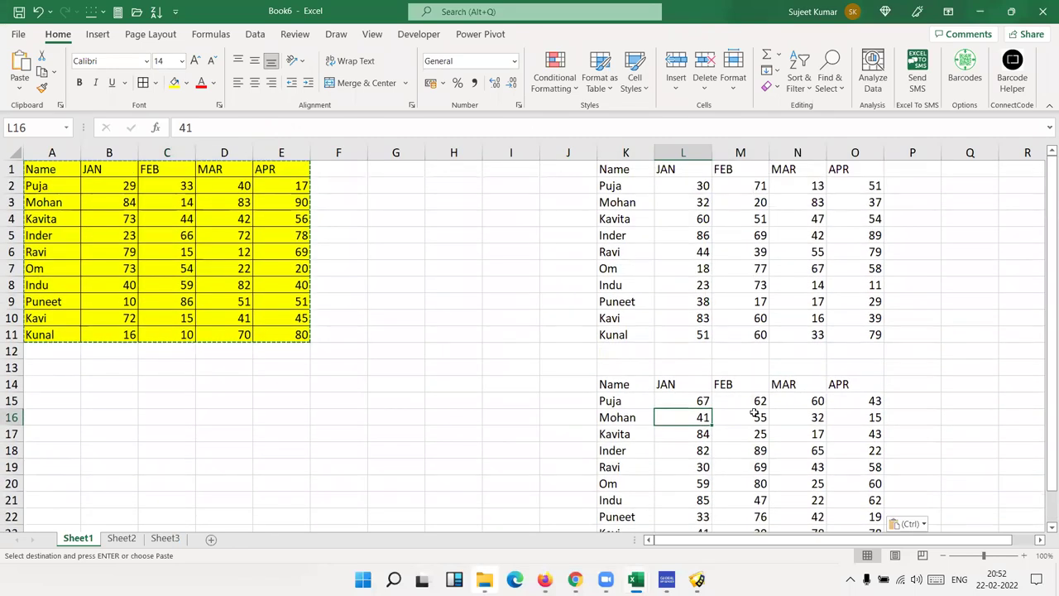
scroll(757, 409, "down", 3)
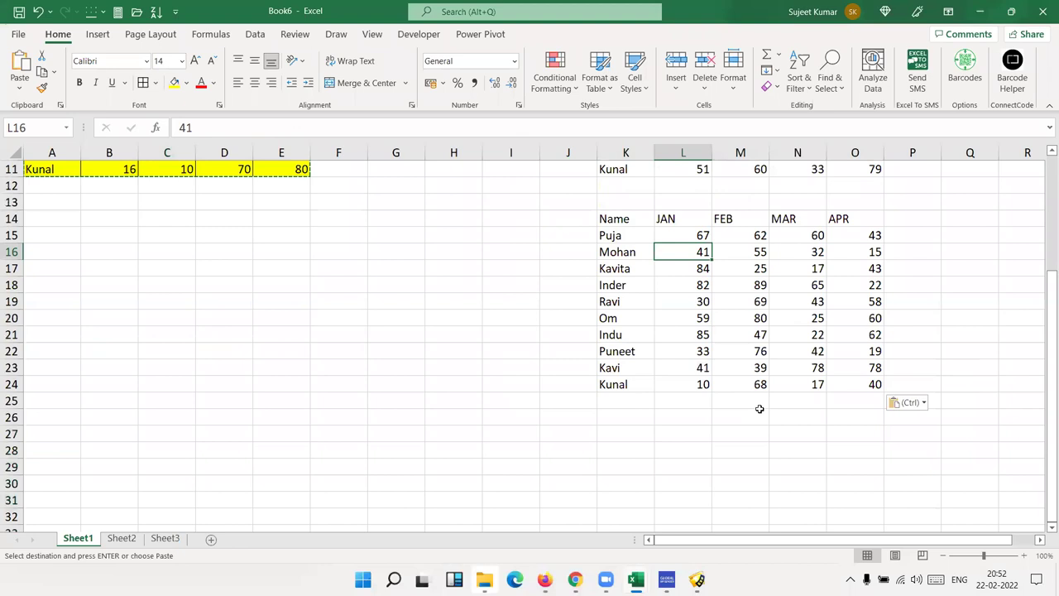
scroll(759, 407, "up", 3)
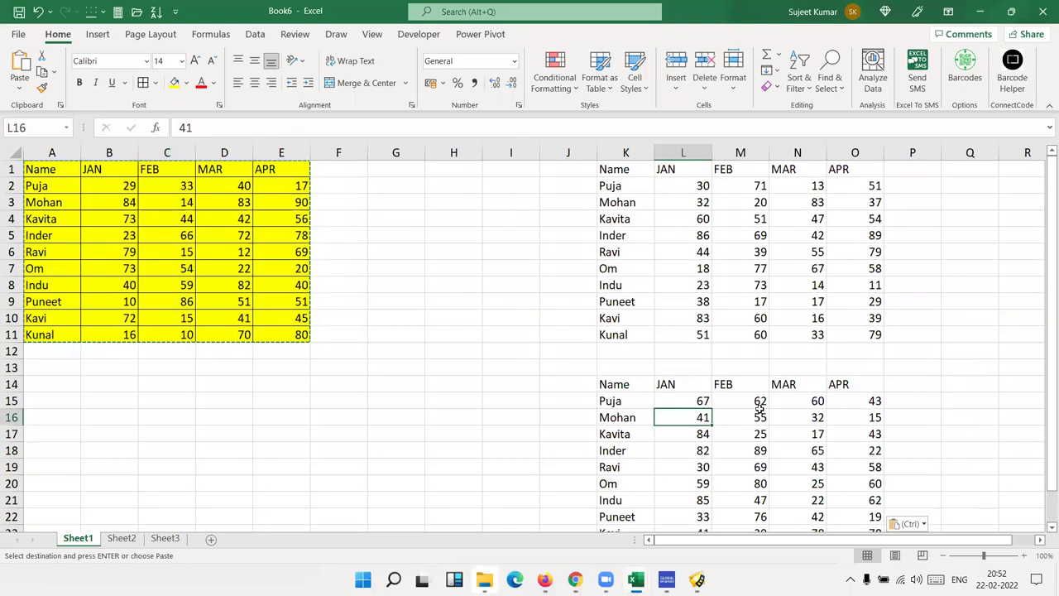
mouse_move(616, 385)
left_mouse_down()
mouse_move(860, 516)
mouse_move(840, 483)
left_mouse_up()
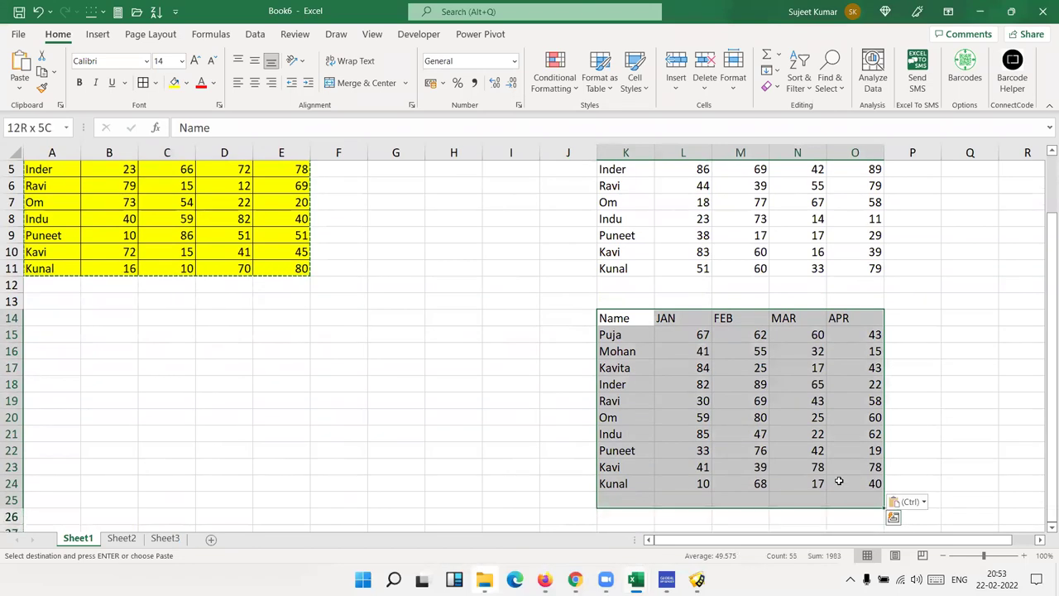
Delete the contents of the pasted K14:O24 block.
key("Delete")
key("Up")
key("Up")
key("Up")
key("Up")
key("Up")
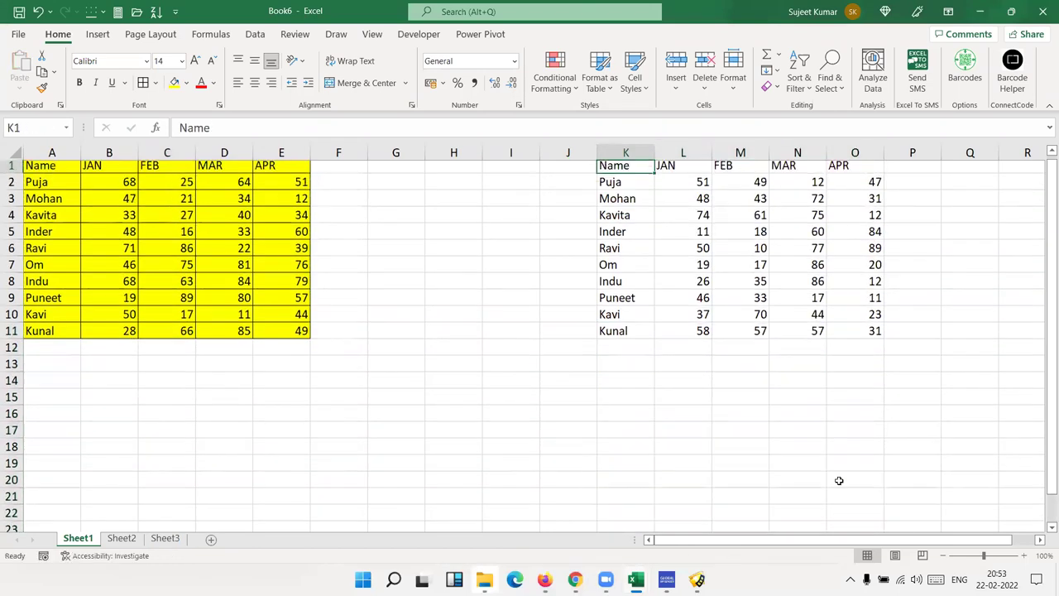
key("Right")
key("Right")
key("Down")
key("Down")
key("Down")
key("Right")
key("Right")
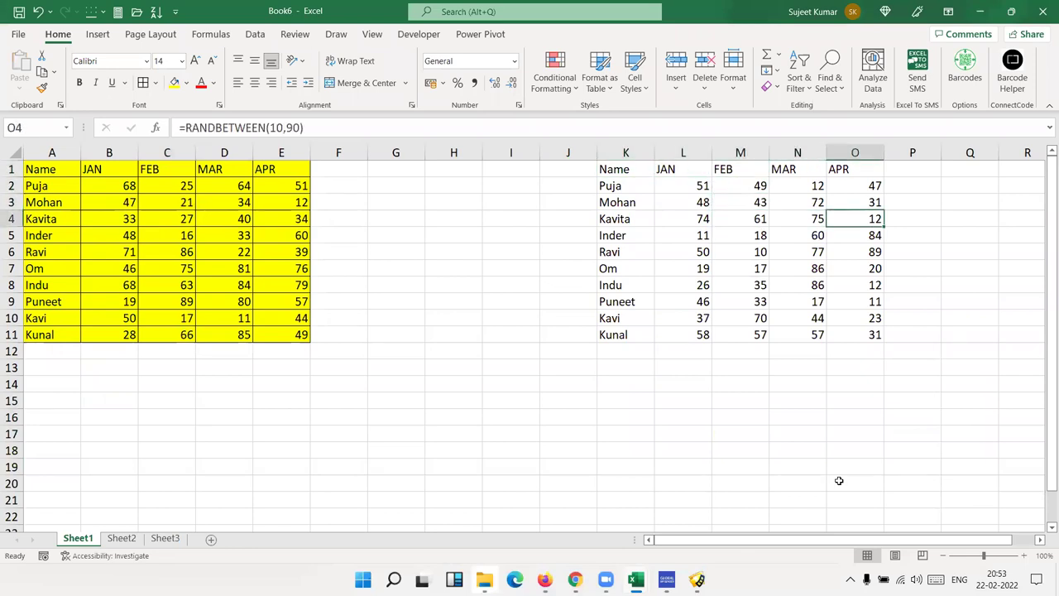
Select the right-hand table's scores L2:O11 and copy them.
key("Up")
key("Up")
key("Up")
key("Left")
key("Left")
key("Left")
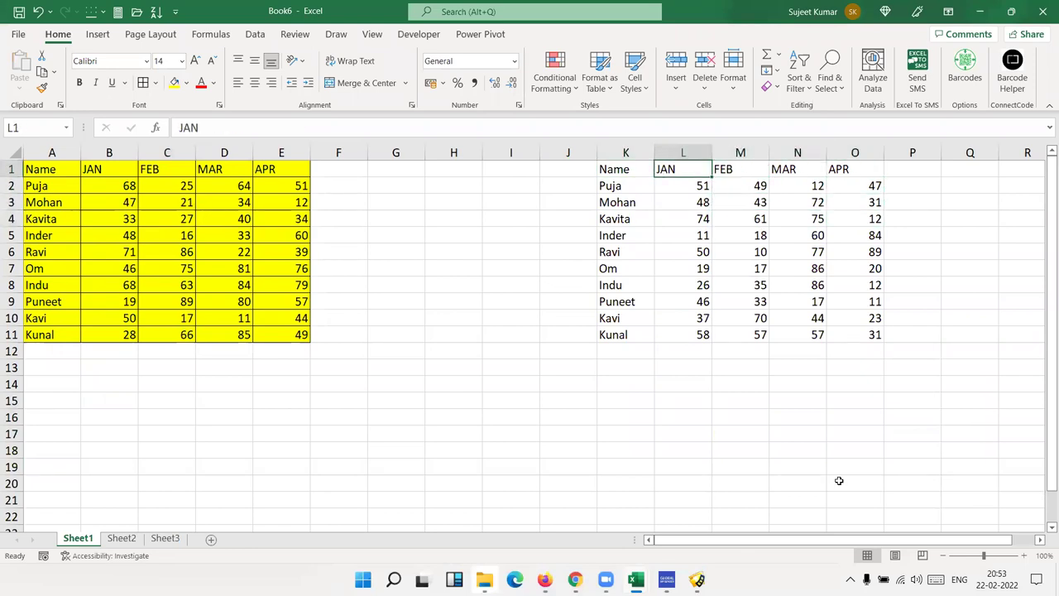
key("Down")
key("shift+Right")
key("shift+Right")
key("shift+Right")
key("ctrl+shift+Down")
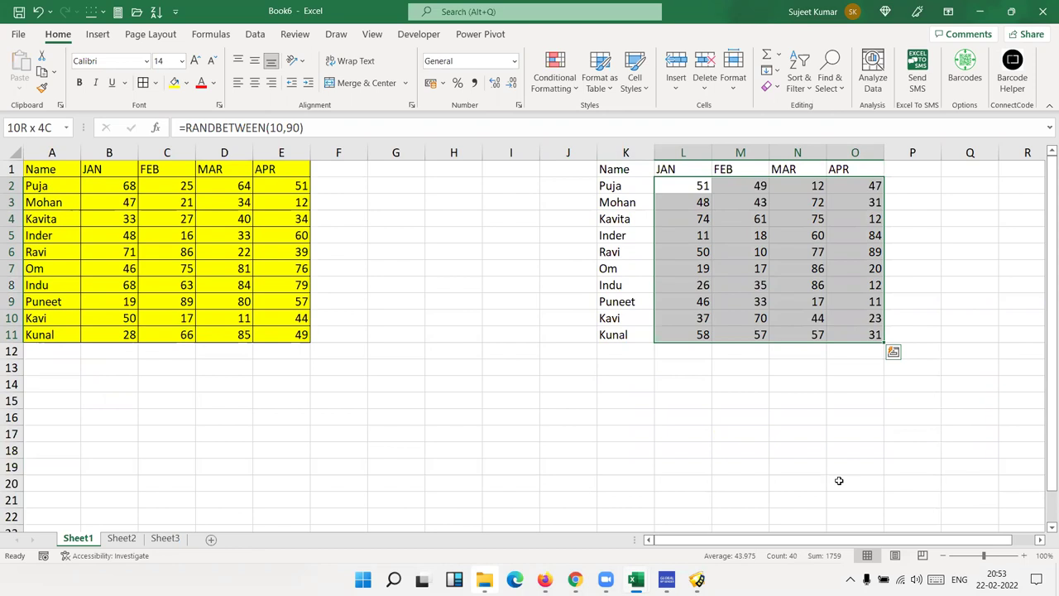
key("Escape")
key("ctrl+c")
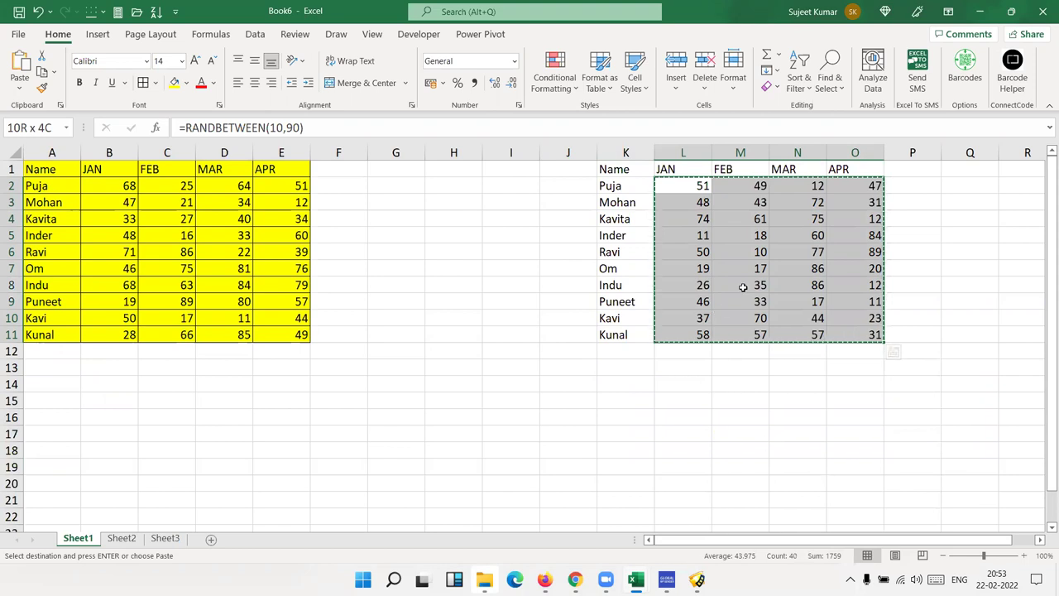
right_click(747, 179)
Paste Special Values over L2:O11 and confirm cells like O4 and M7 hold plain numbers.
left_click(789, 263)
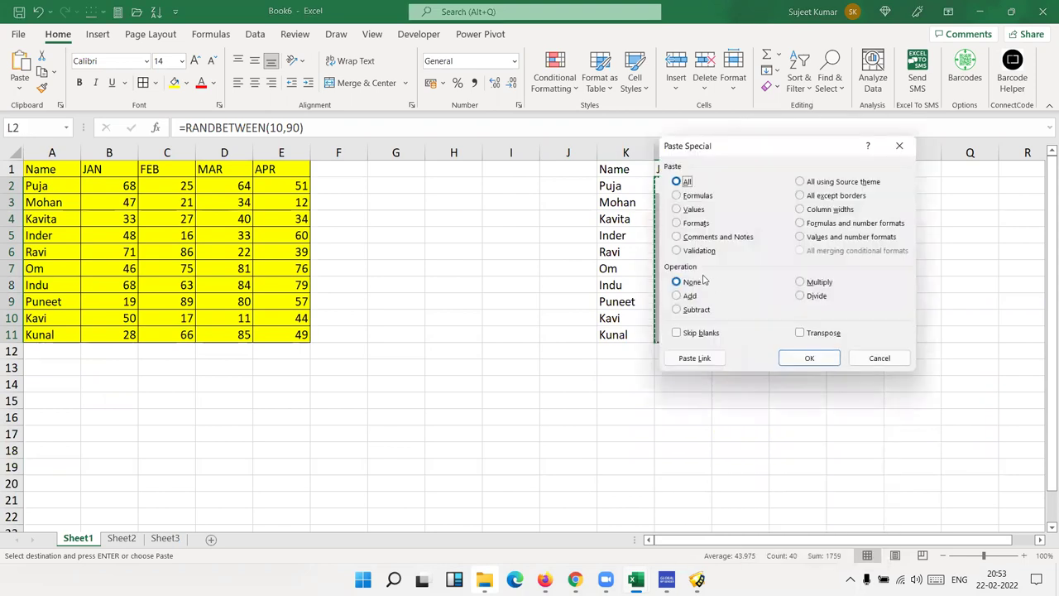
left_click(697, 209)
left_click_drag(734, 153, 379, 137)
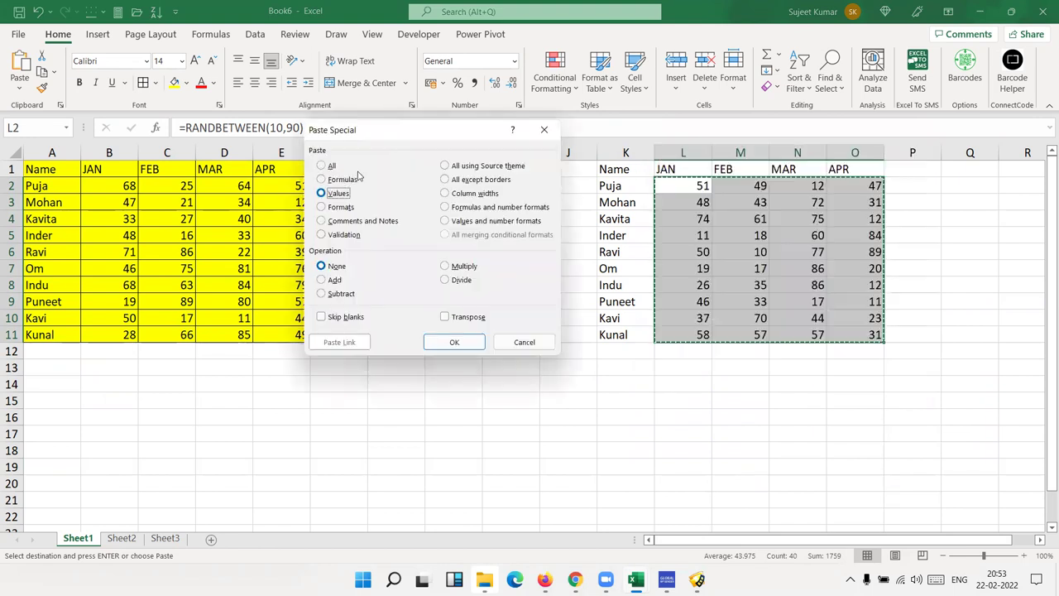
left_click(454, 343)
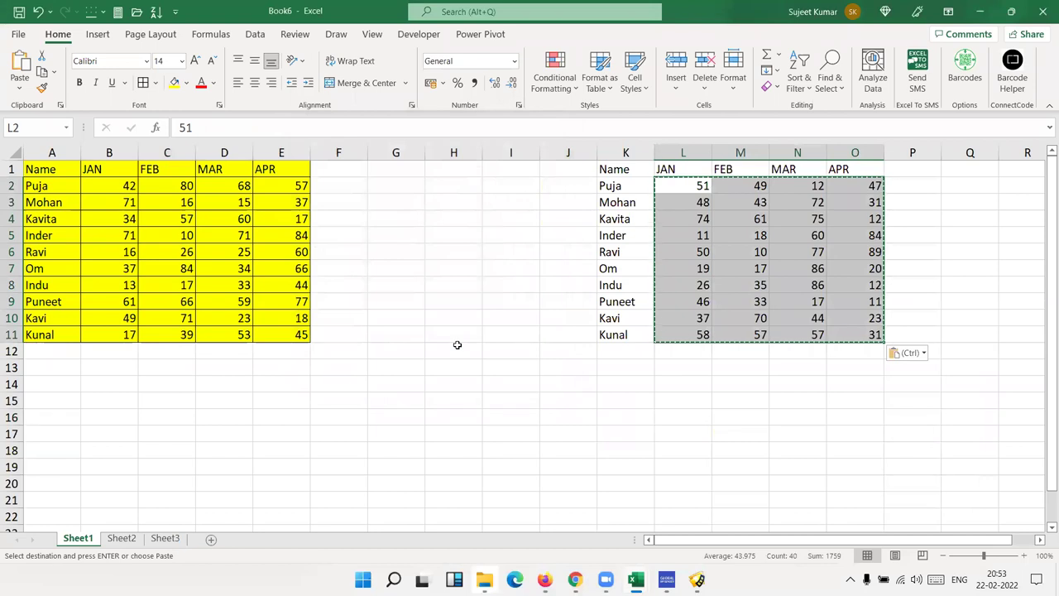
left_click(780, 267)
left_click(845, 235)
left_click(854, 215)
left_click(770, 202)
left_click(746, 234)
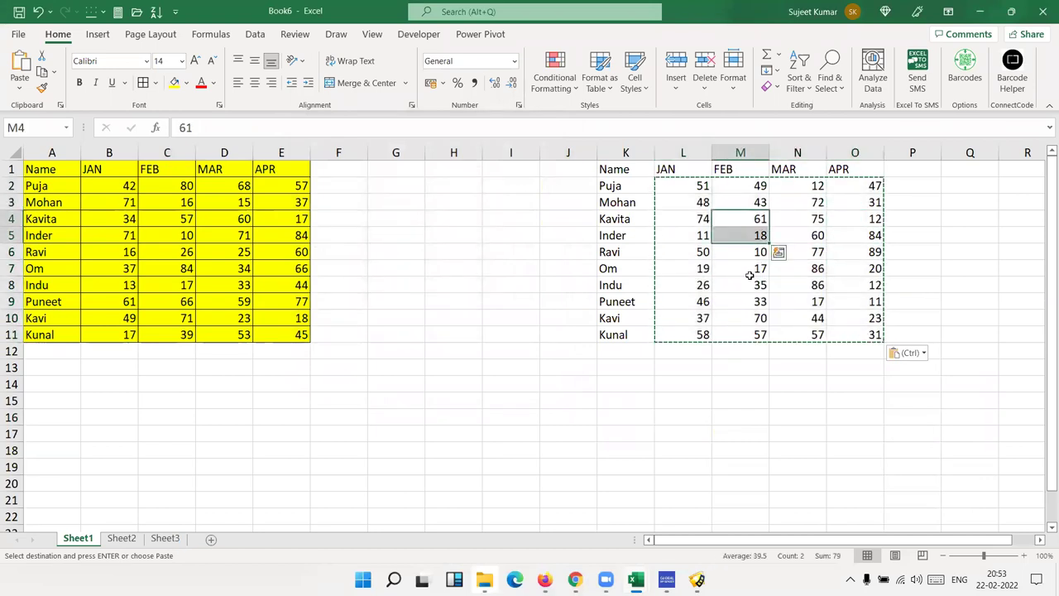
left_click(748, 272)
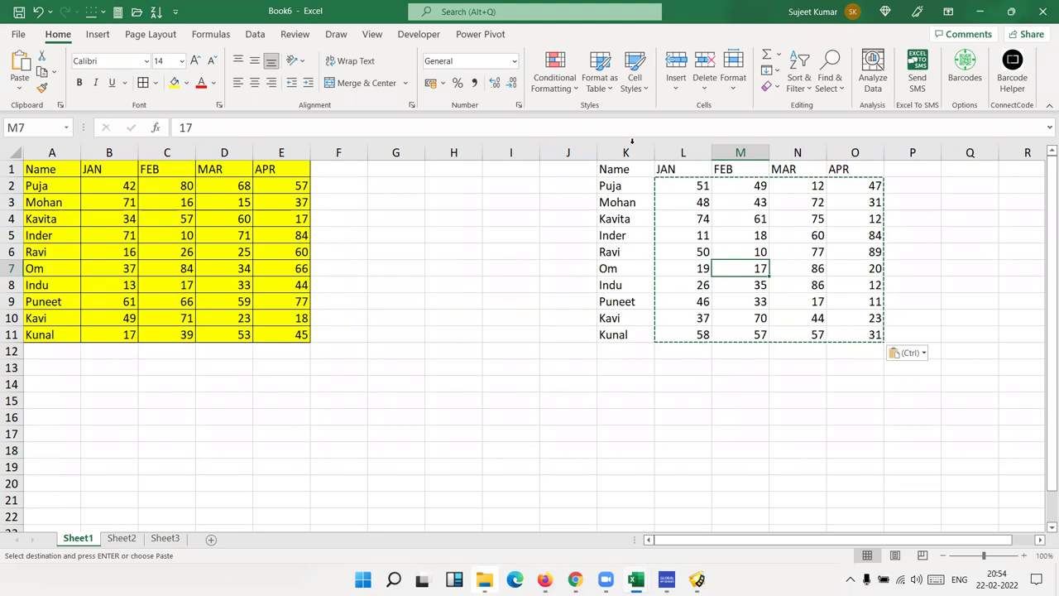
Confirm L8 holds a fixed value, then clear everything in columns K through O.
left_click(661, 285)
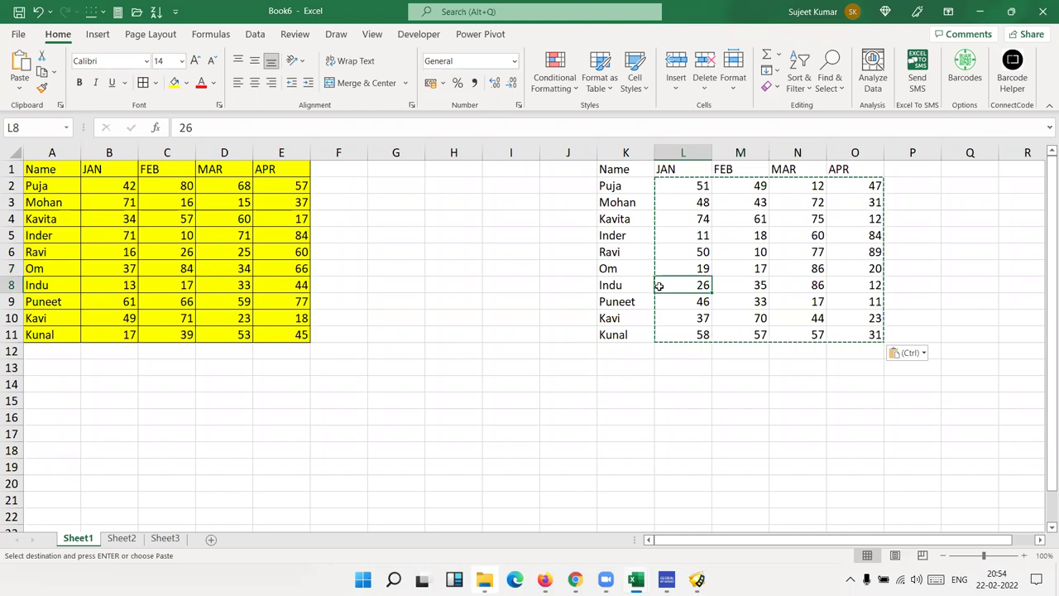
left_click_drag(626, 153, 877, 188)
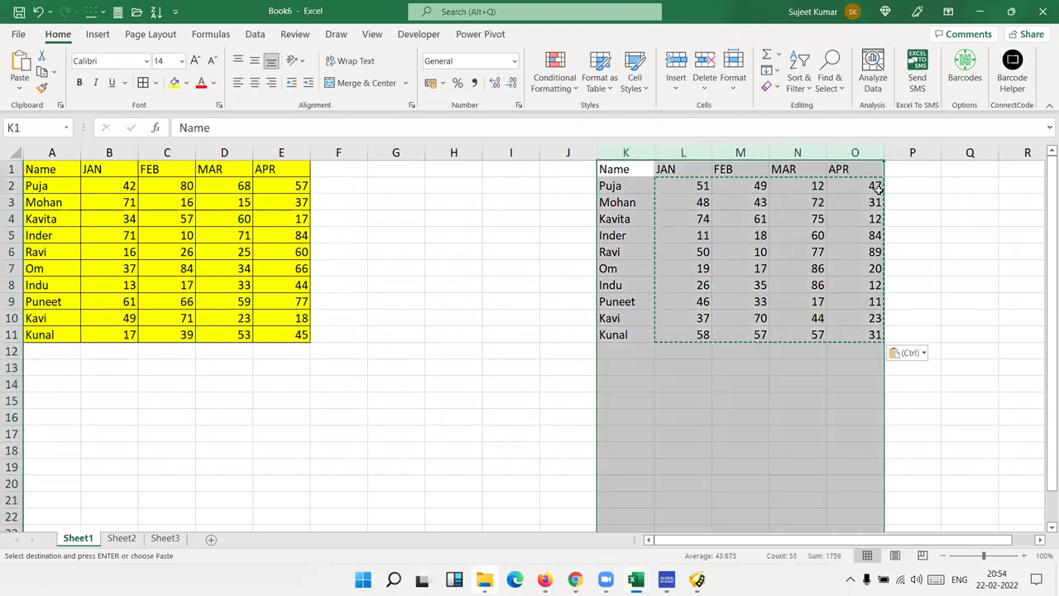
key("Escape")
key("Delete")
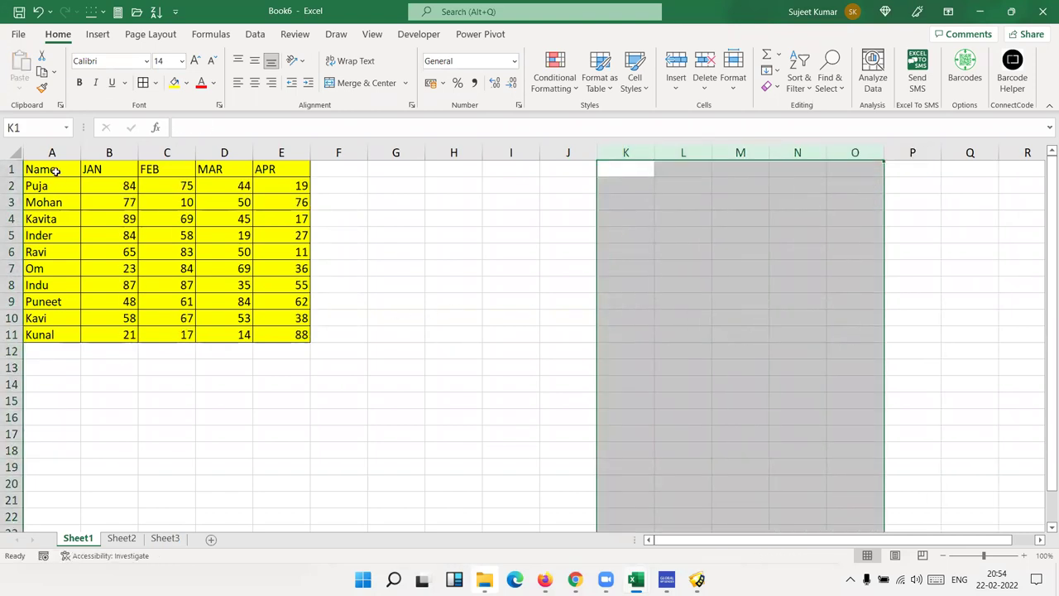
left_click_drag(55, 171, 302, 351)
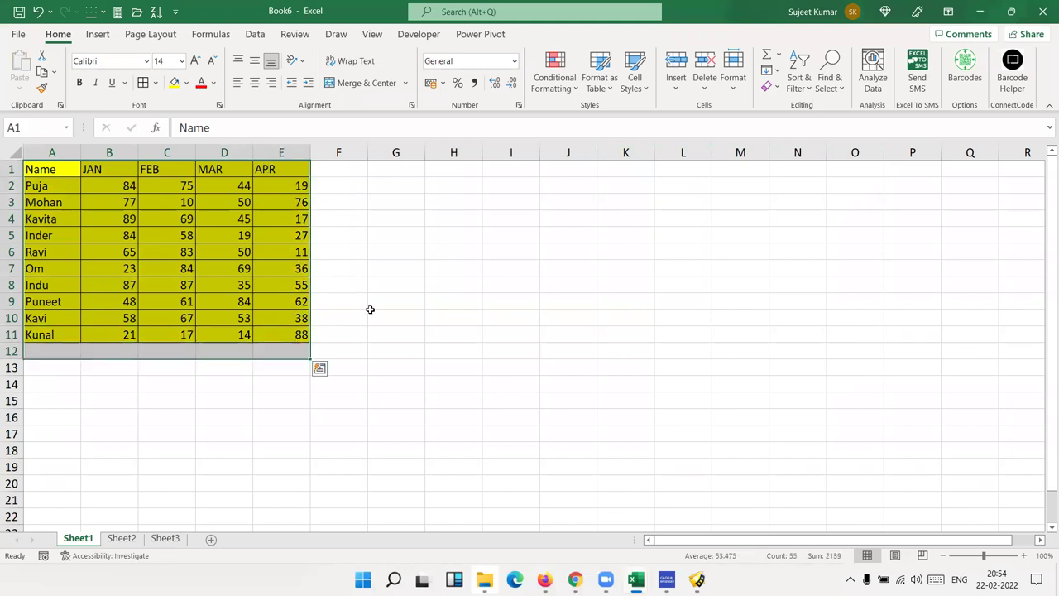
key("shift+Up")
key("ctrl+c")
left_click(453, 194)
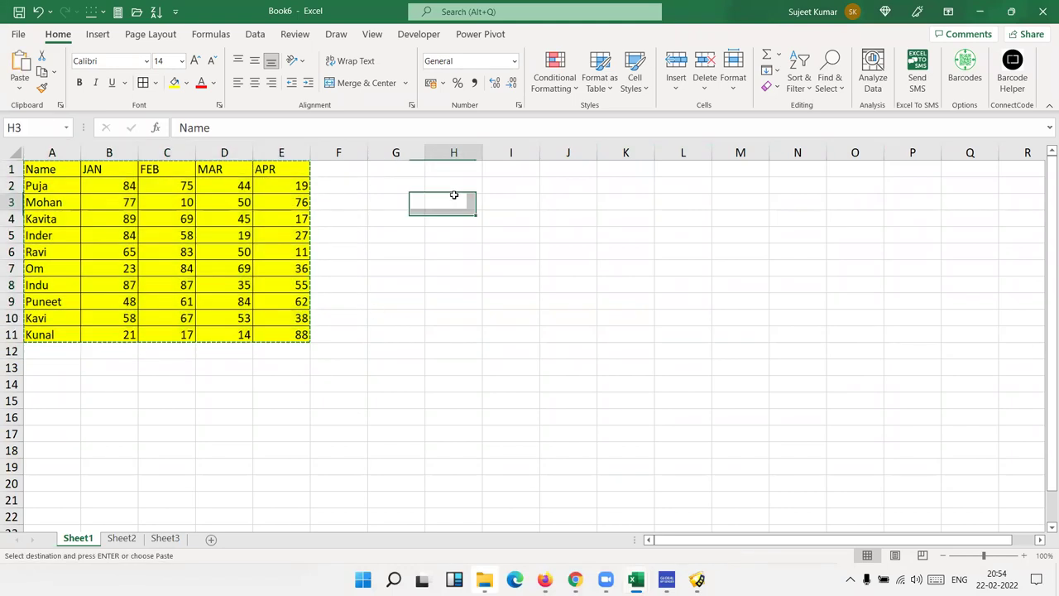
right_click(453, 195)
left_click(498, 256)
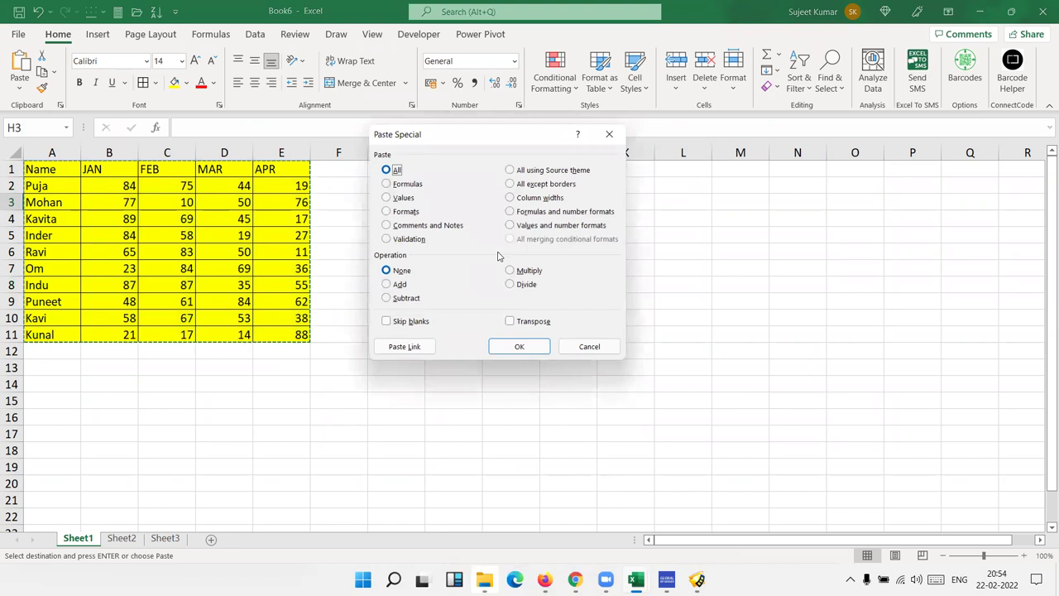
left_click(407, 211)
left_click(531, 353)
mouse_move(465, 205)
left_mouse_down()
mouse_move(596, 265)
mouse_move(678, 362)
left_mouse_up()
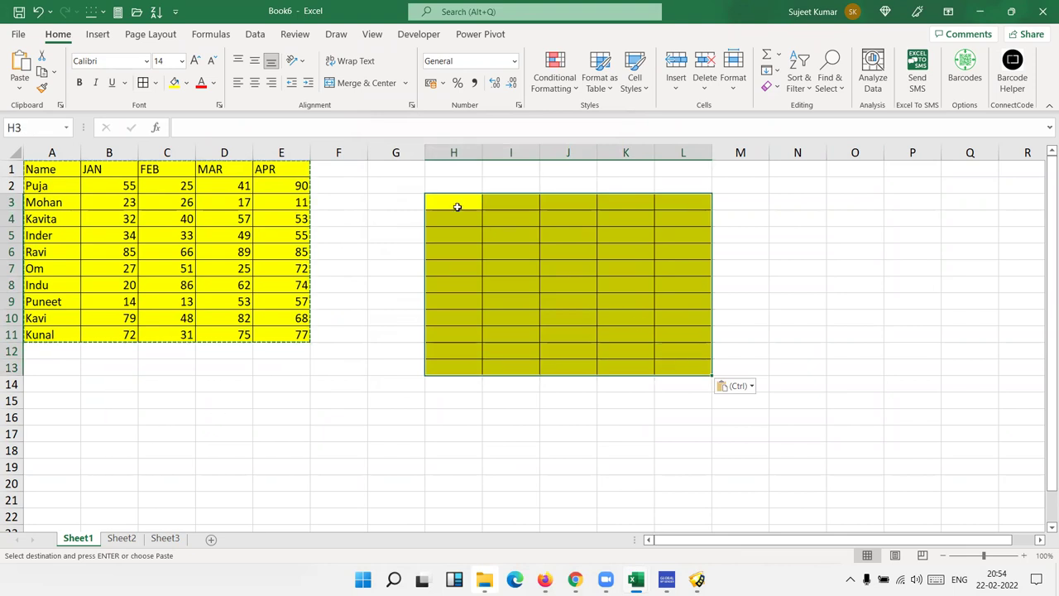
key("ctrl+z")
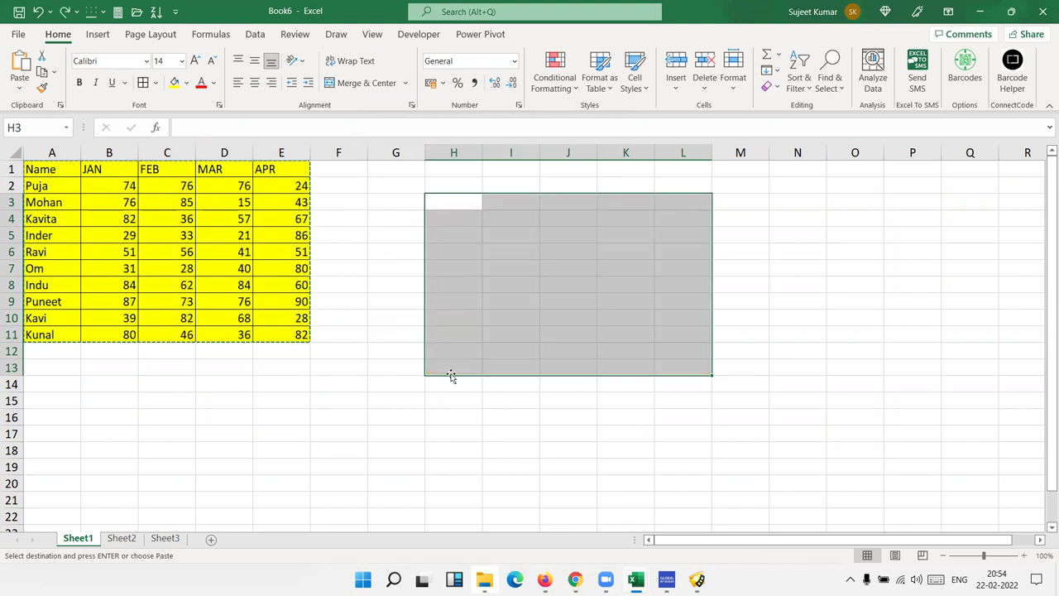
left_click(373, 382)
key("Escape")
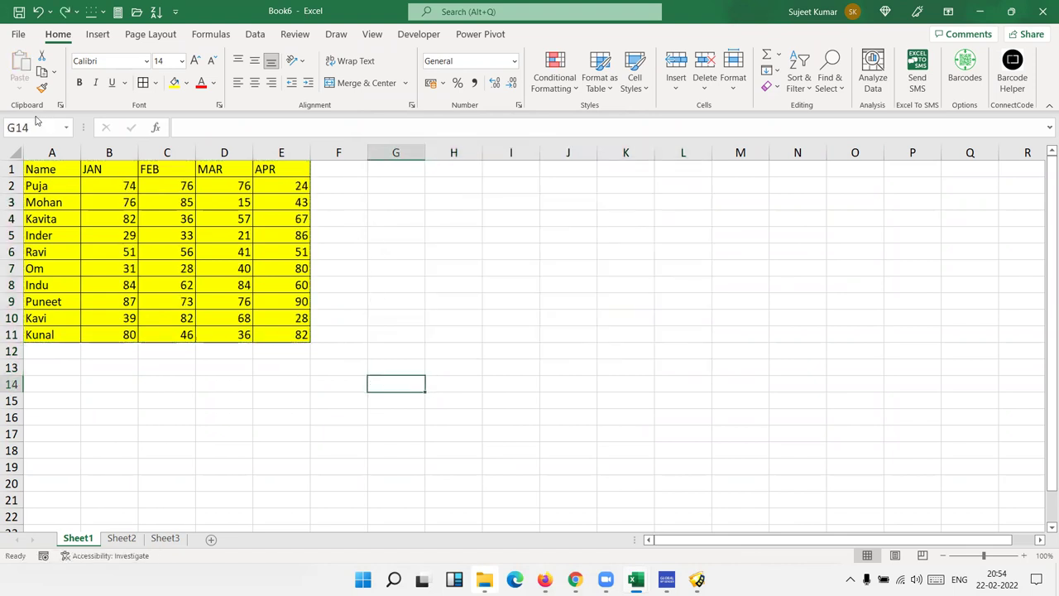
Use Format Painter to copy A1:E11's yellow bordered formatting onto the K2:O12 block.
left_click_drag(45, 169, 290, 335)
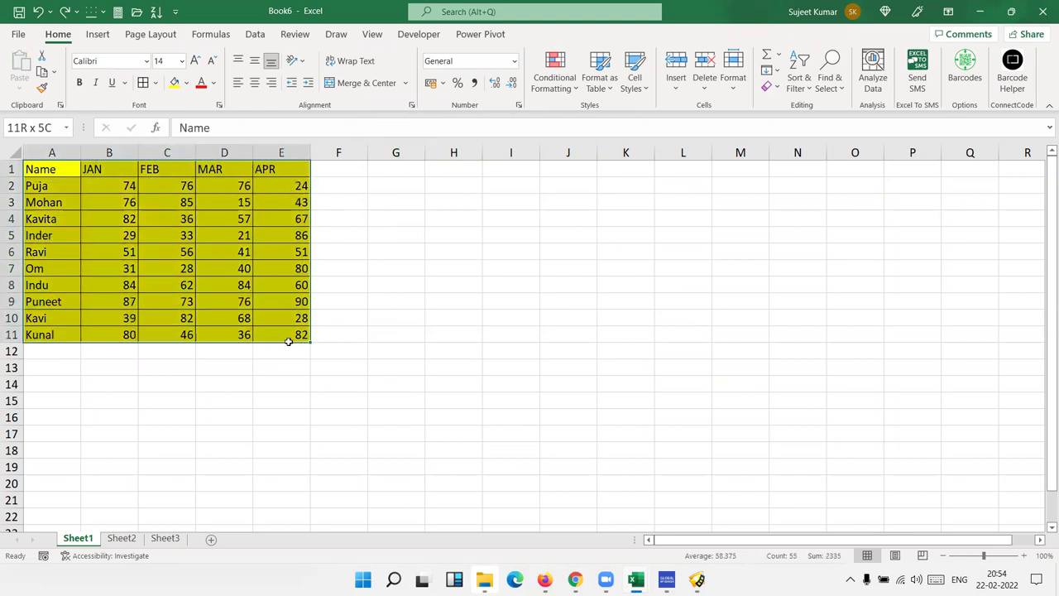
left_click(43, 90)
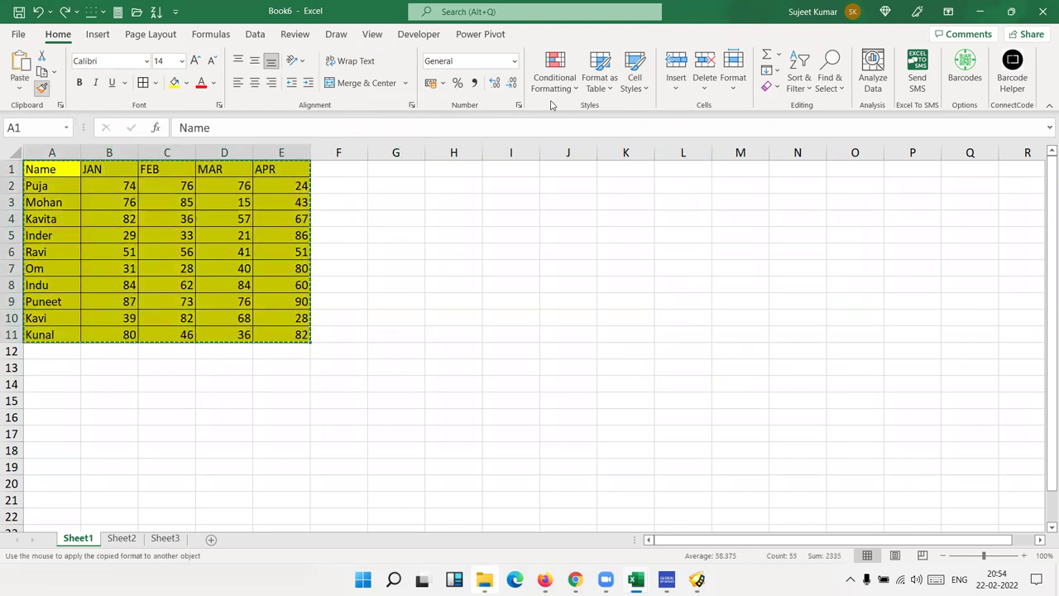
left_click(625, 191)
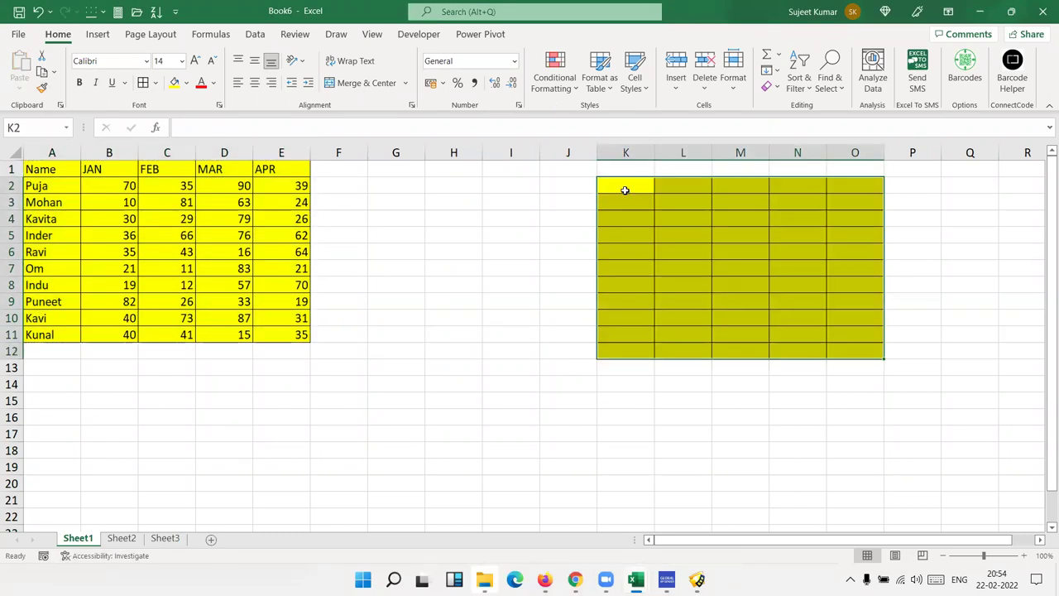
Paint the same table formatting onto the block at H14, then select the H–P area.
left_click_drag(51, 169, 316, 334)
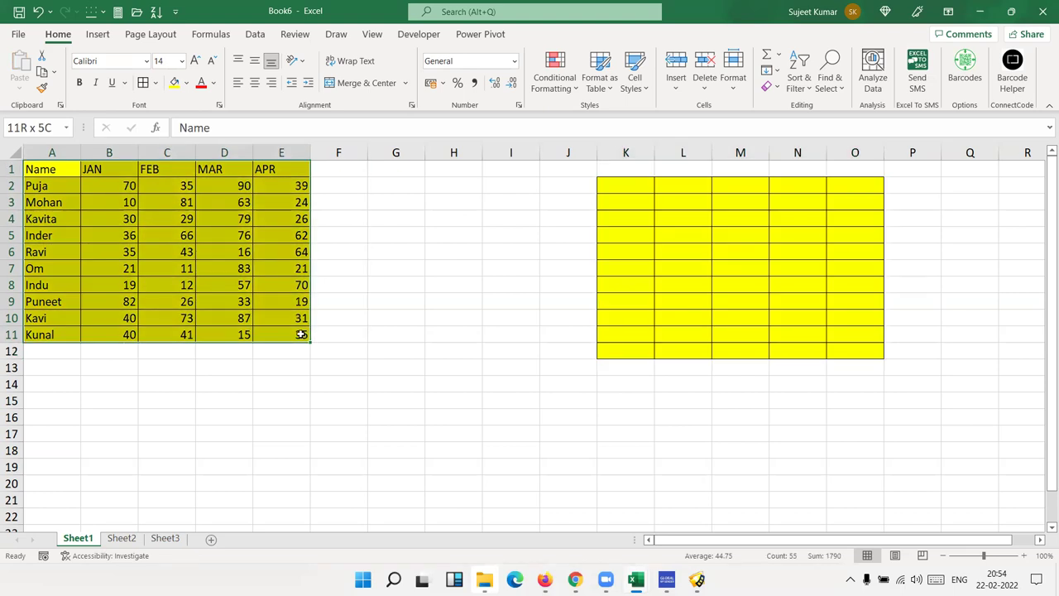
left_click(41, 86)
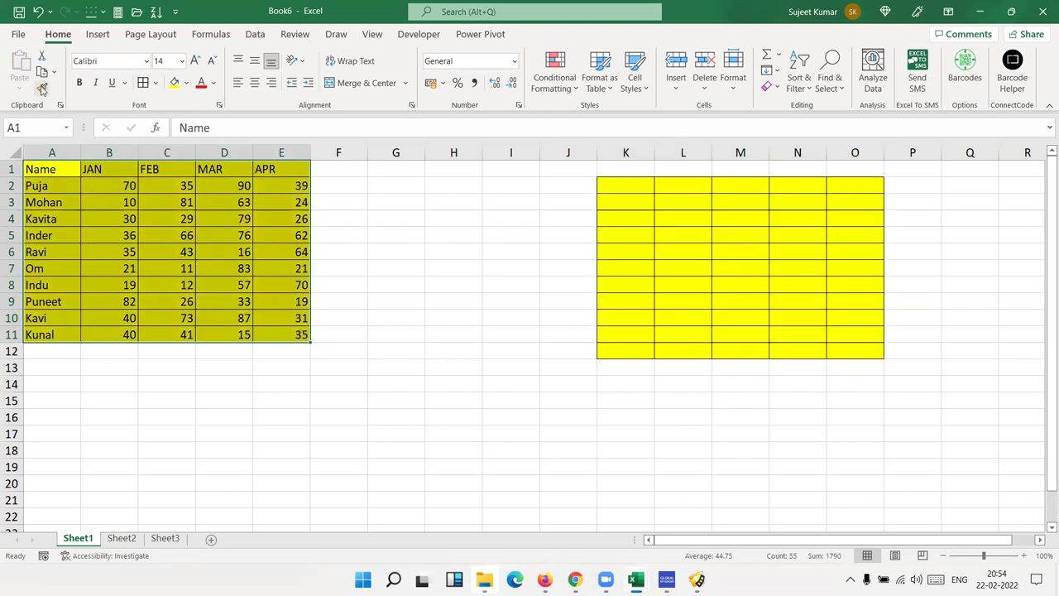
left_click(468, 383)
scroll(468, 342, "down", 3)
scroll(468, 331, "up", 3)
left_click_drag(453, 166, 928, 246)
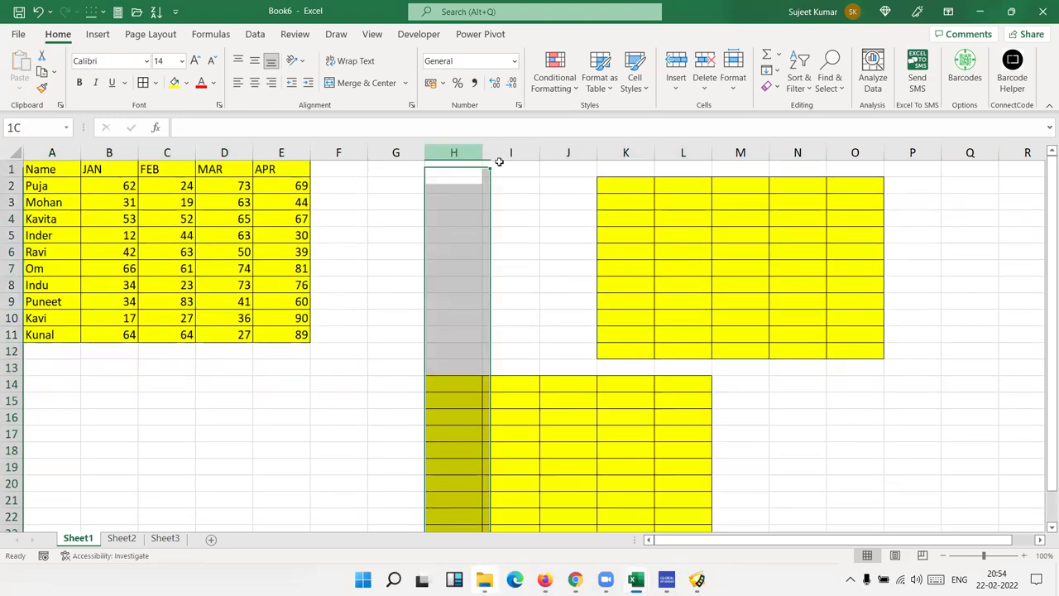
key("ctrl+z")
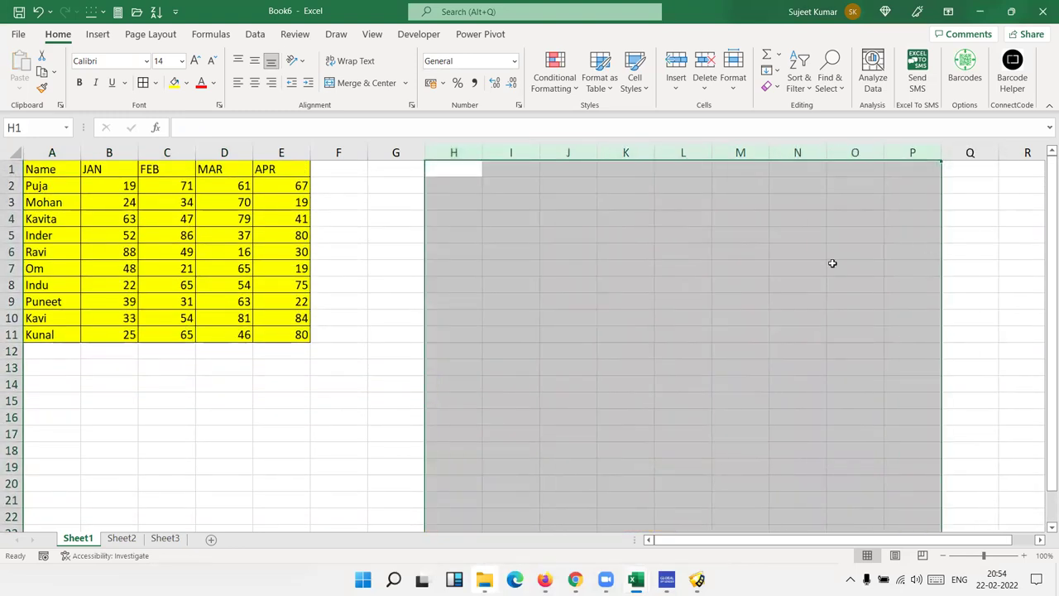
left_click(297, 334)
left_click_drag(289, 332, 42, 166)
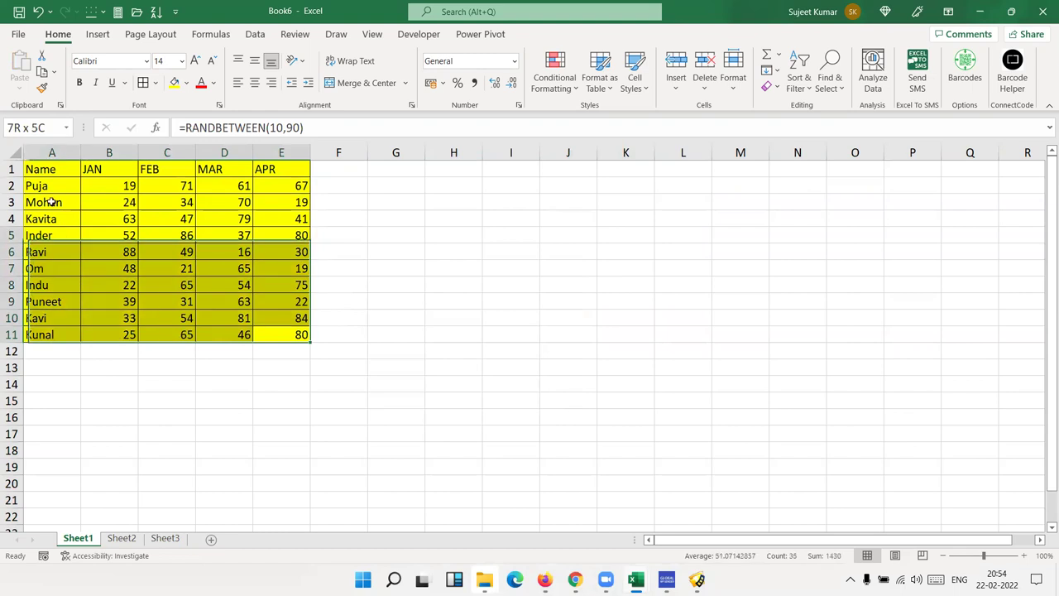
key("ctrl+c")
right_click(552, 168)
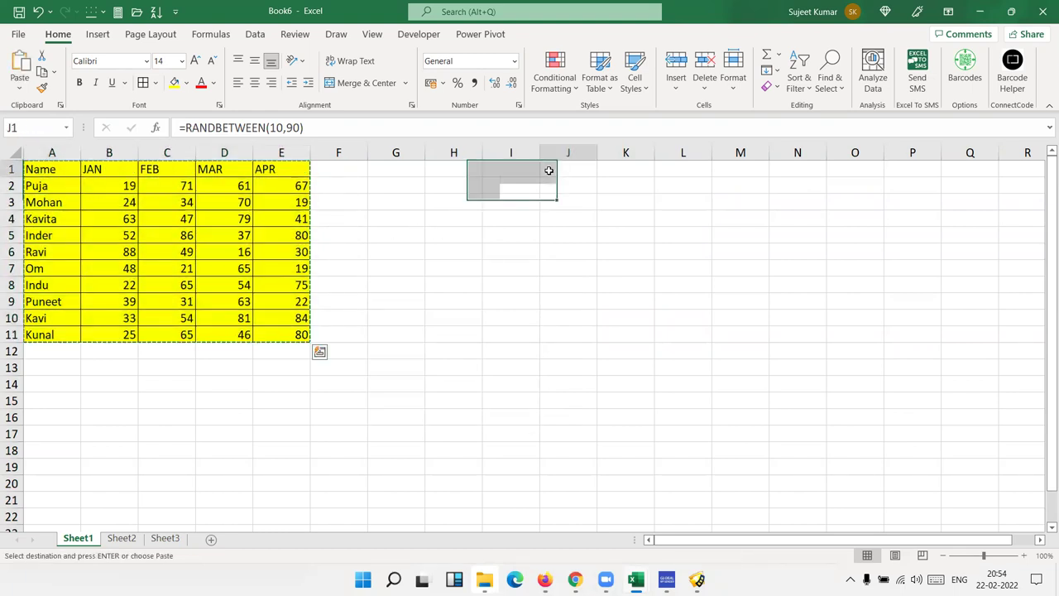
left_click(579, 324)
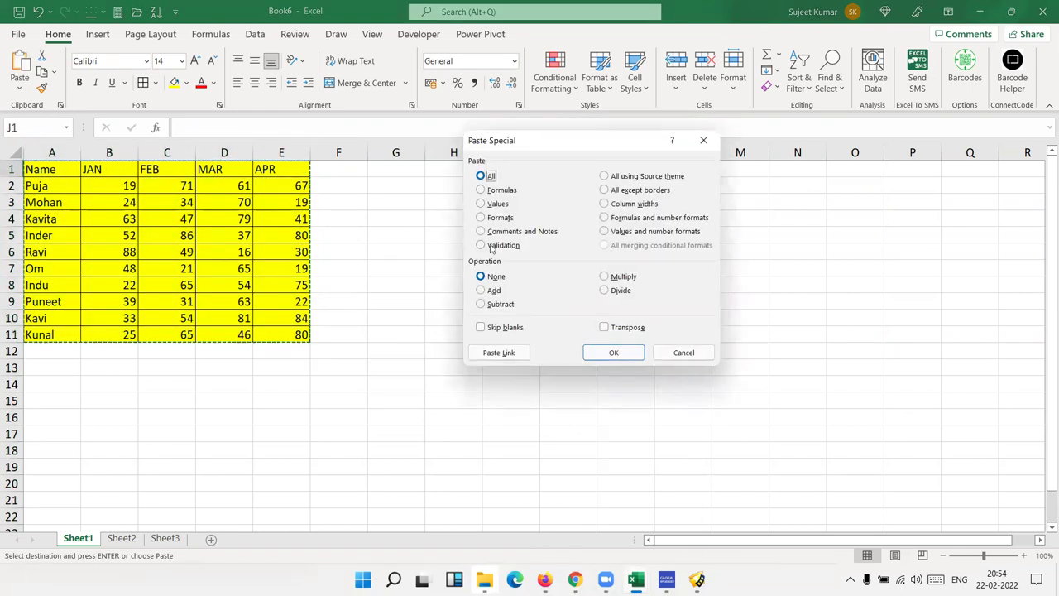
left_click(499, 218)
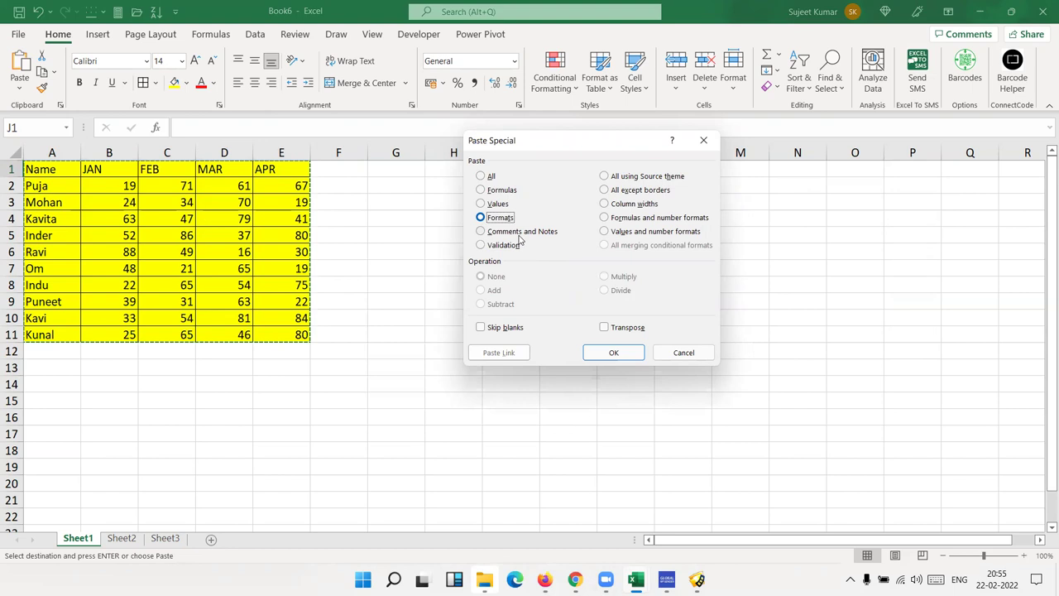
key("Escape")
key("Escape")
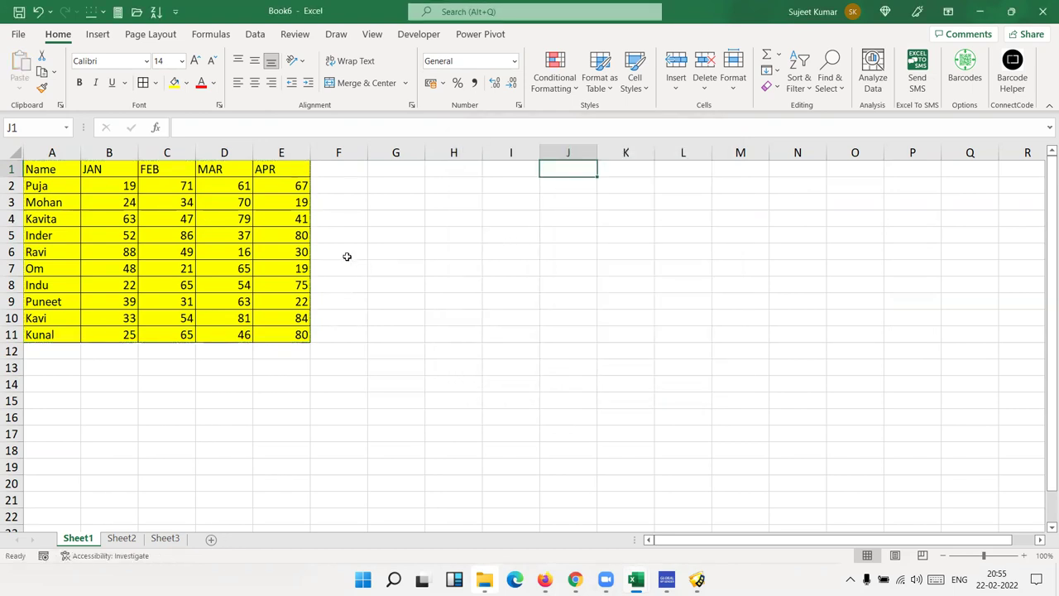
left_click(348, 256)
left_click(271, 171)
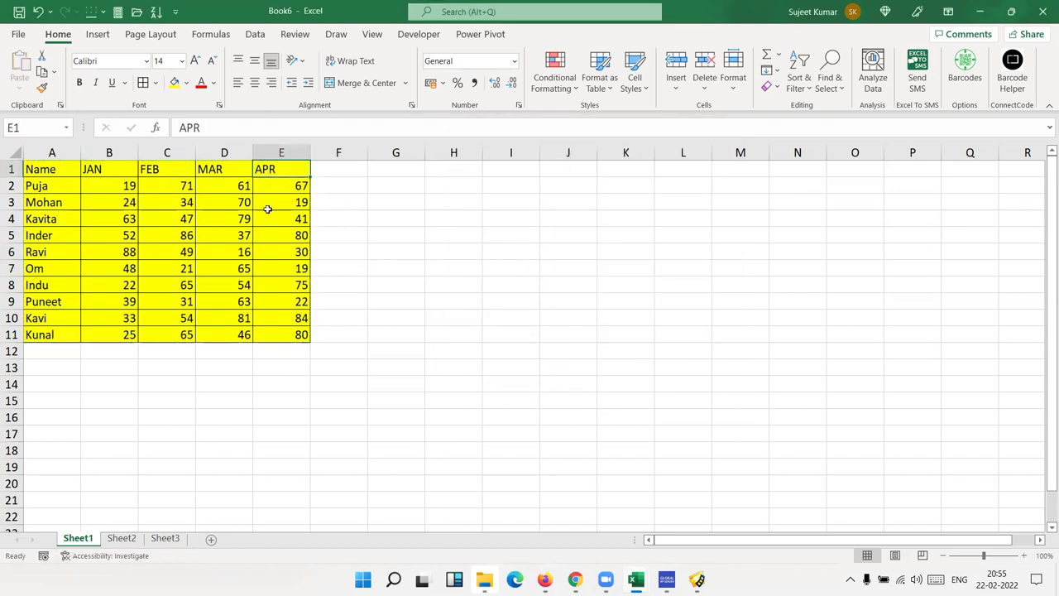
Post a new comment 'This is Q2 Data' on the APR header cell E1.
right_click(296, 170)
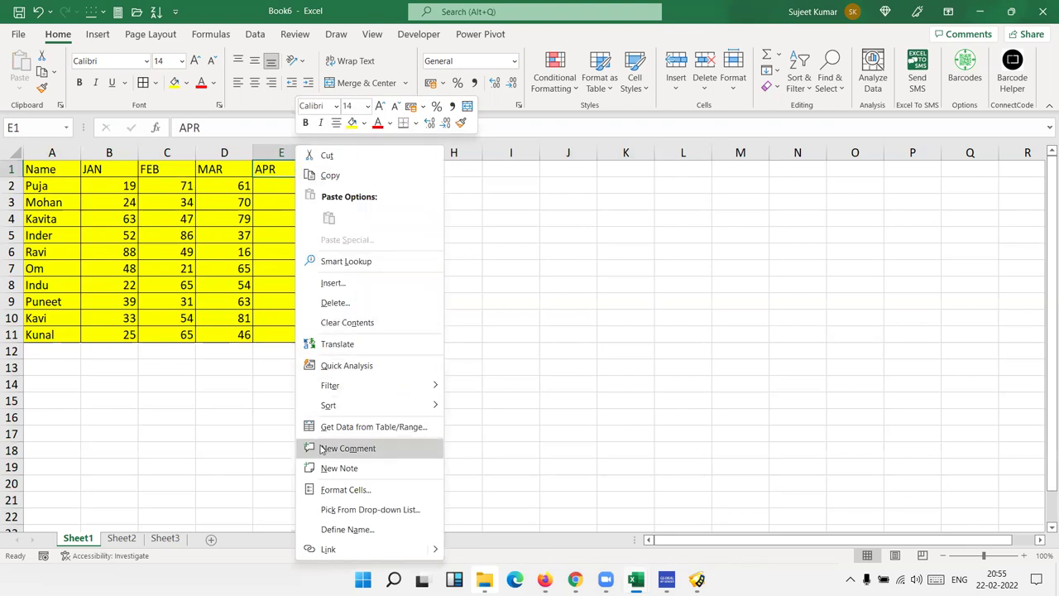
left_click(321, 448)
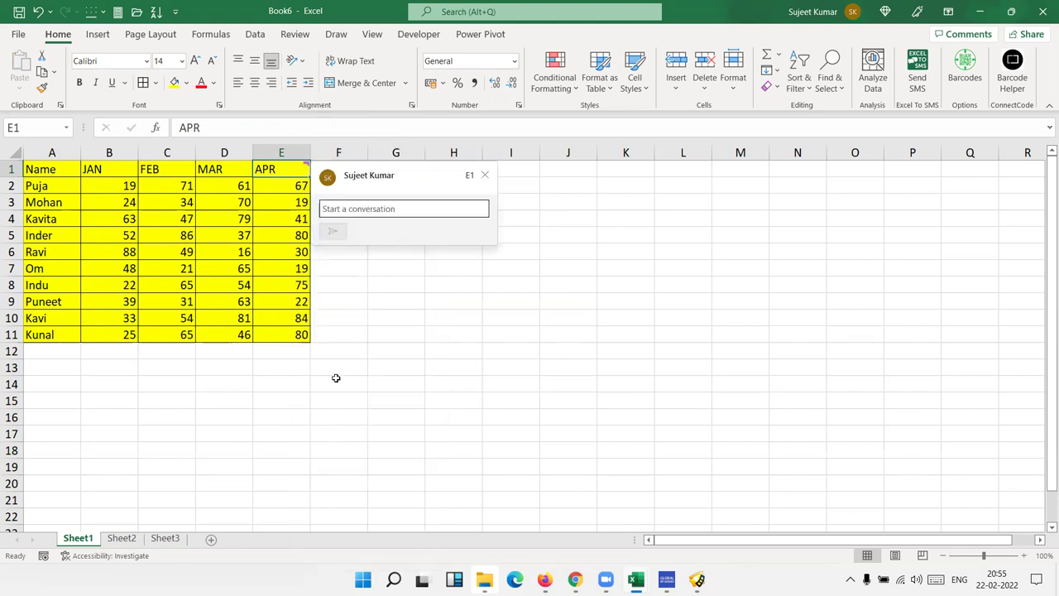
type("T")
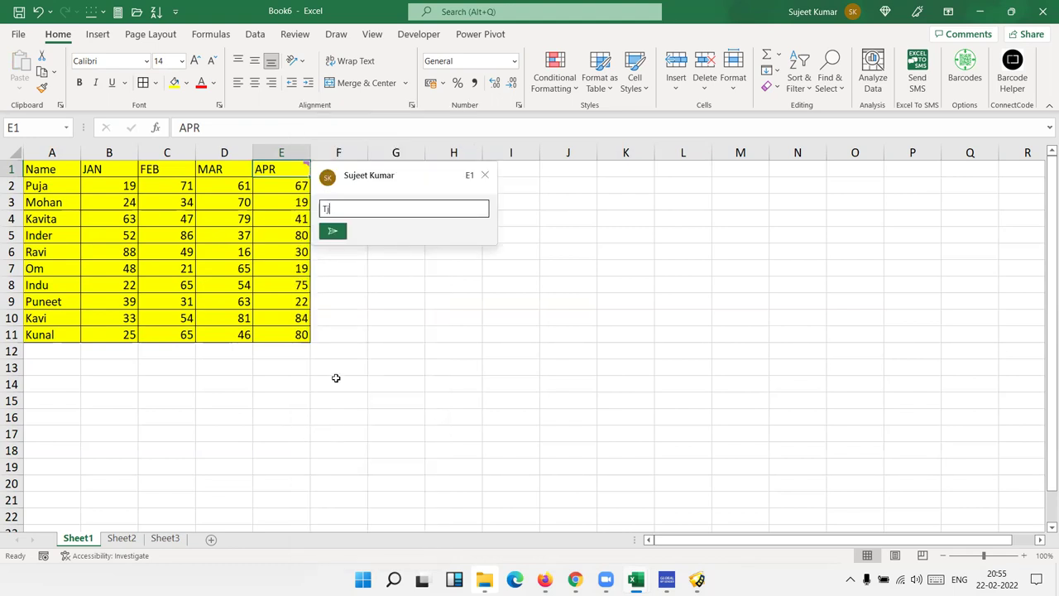
type("his is Q2 Data")
left_click(333, 230)
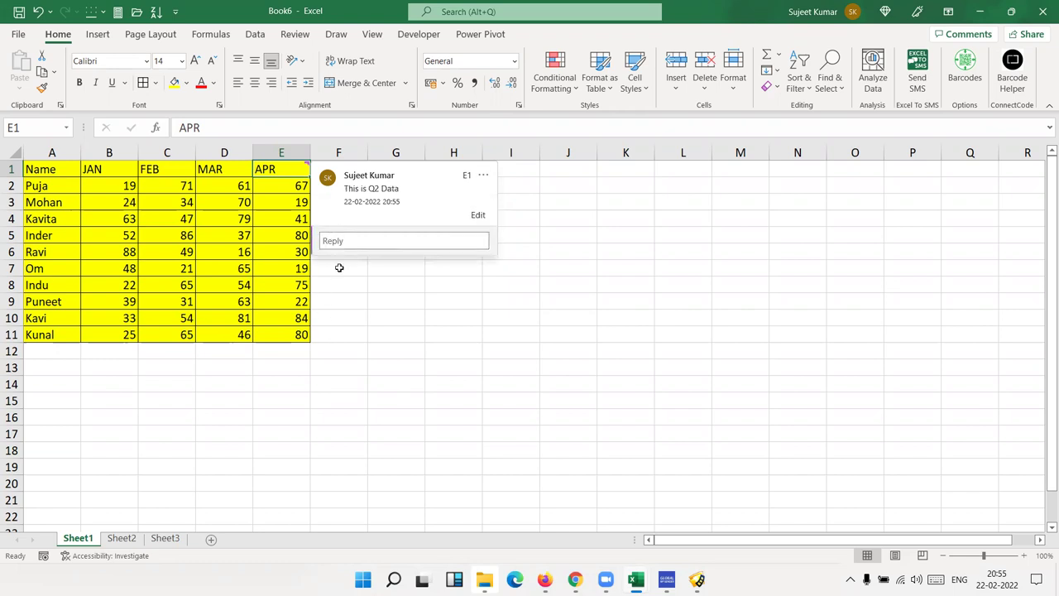
left_click(410, 337)
mouse_move(299, 163)
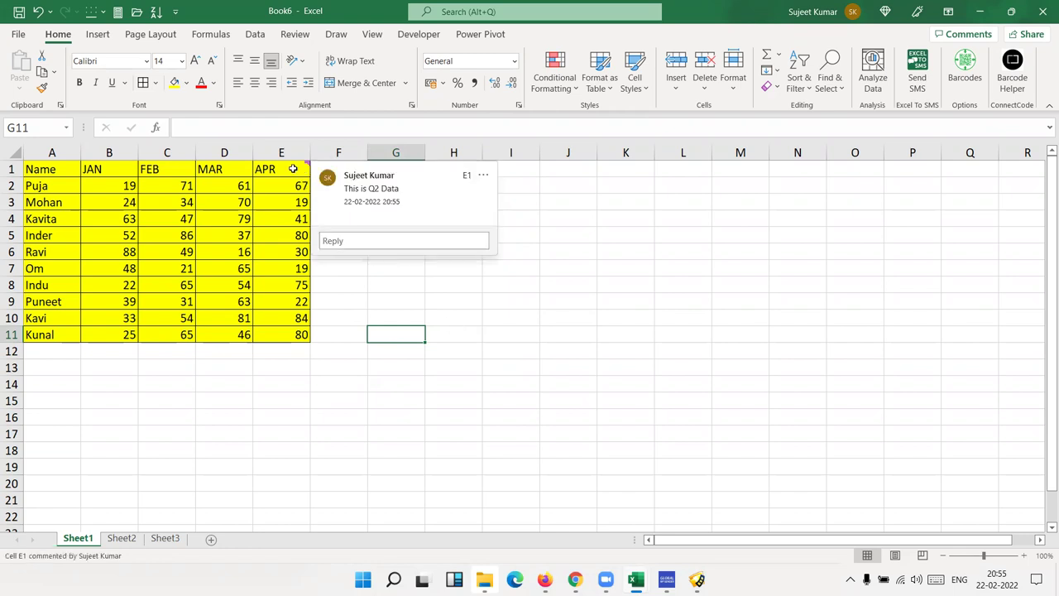
left_click(300, 172)
Copy E1 and Paste Special only Comments and Notes into J1:J8.
key("ctrl+c")
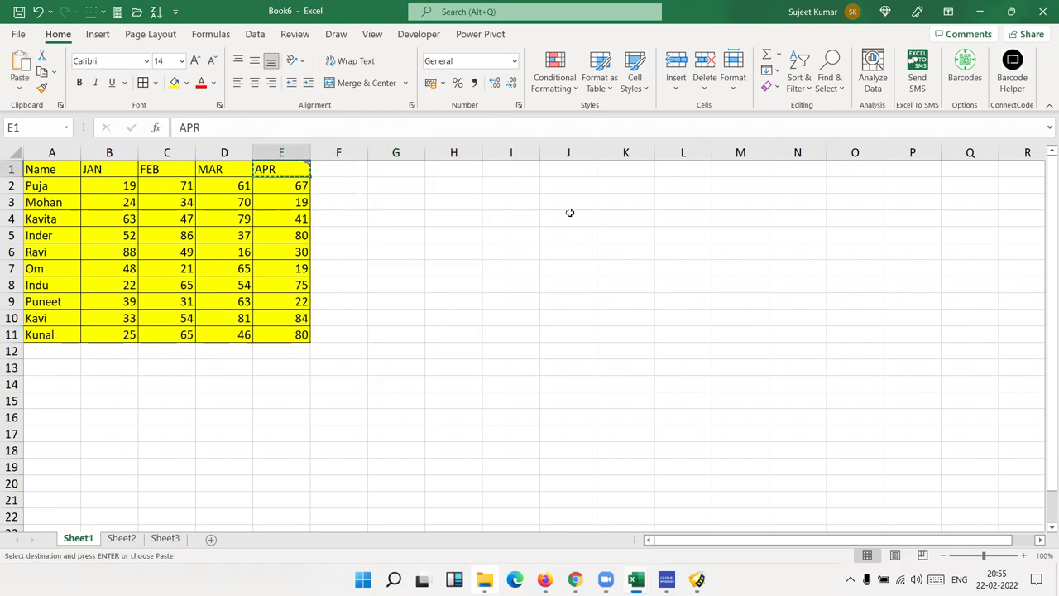
left_click_drag(571, 169, 572, 285)
right_click(572, 256)
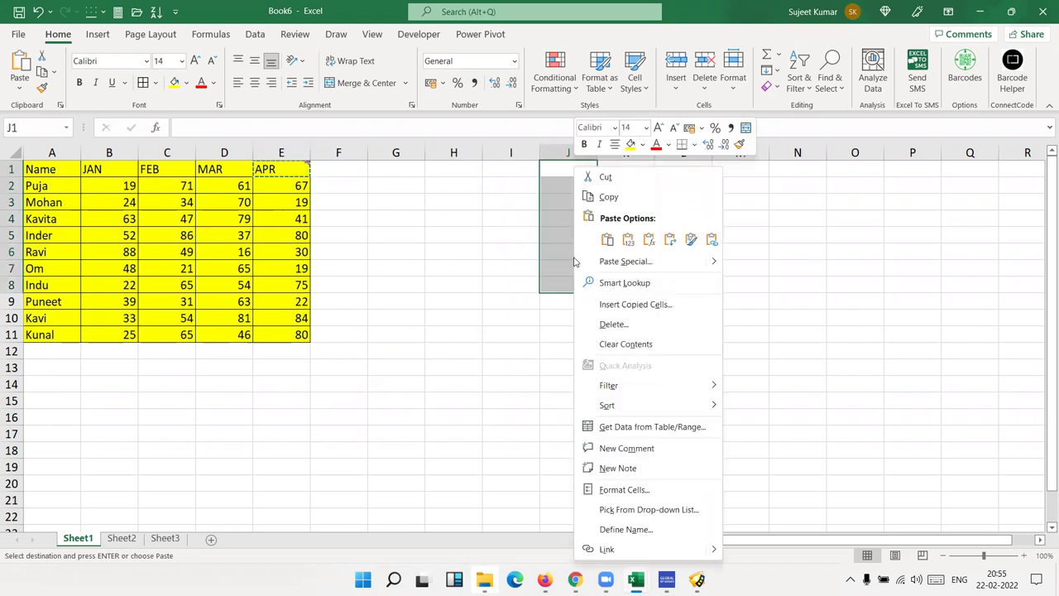
left_click(598, 264)
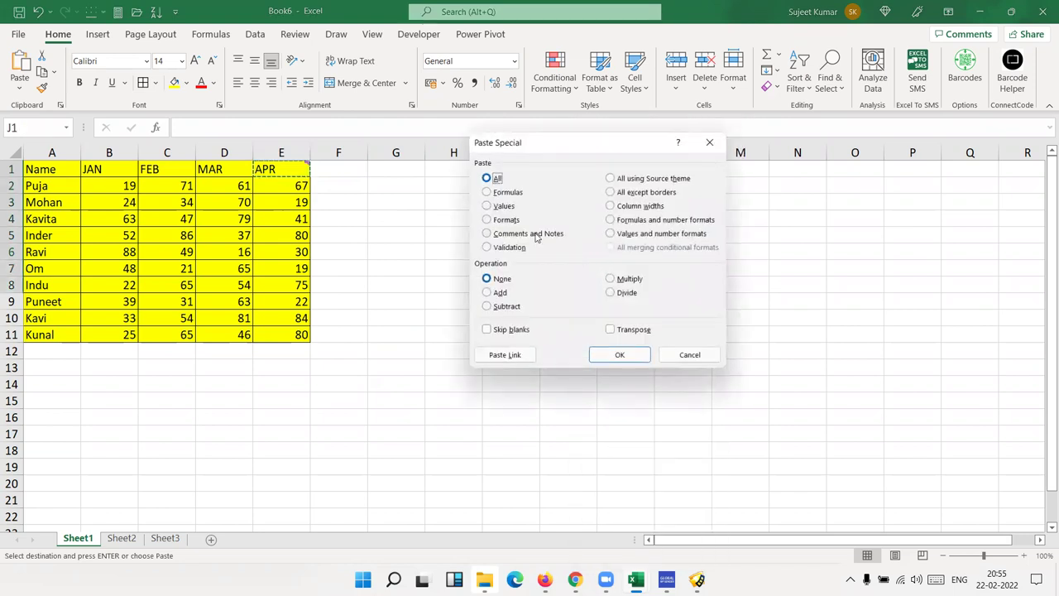
left_click_drag(547, 153, 767, 128)
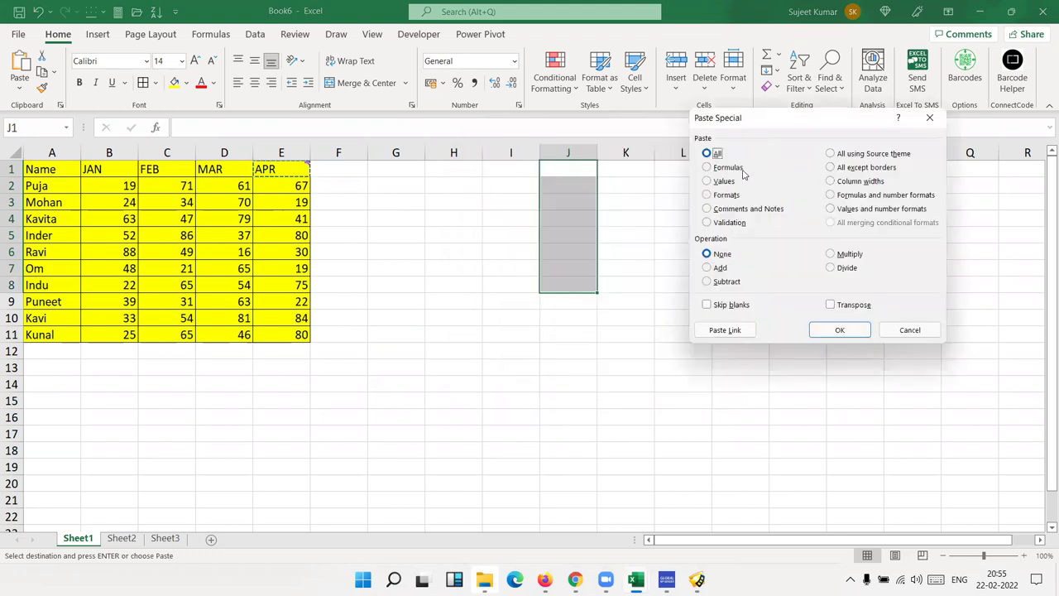
left_click(717, 213)
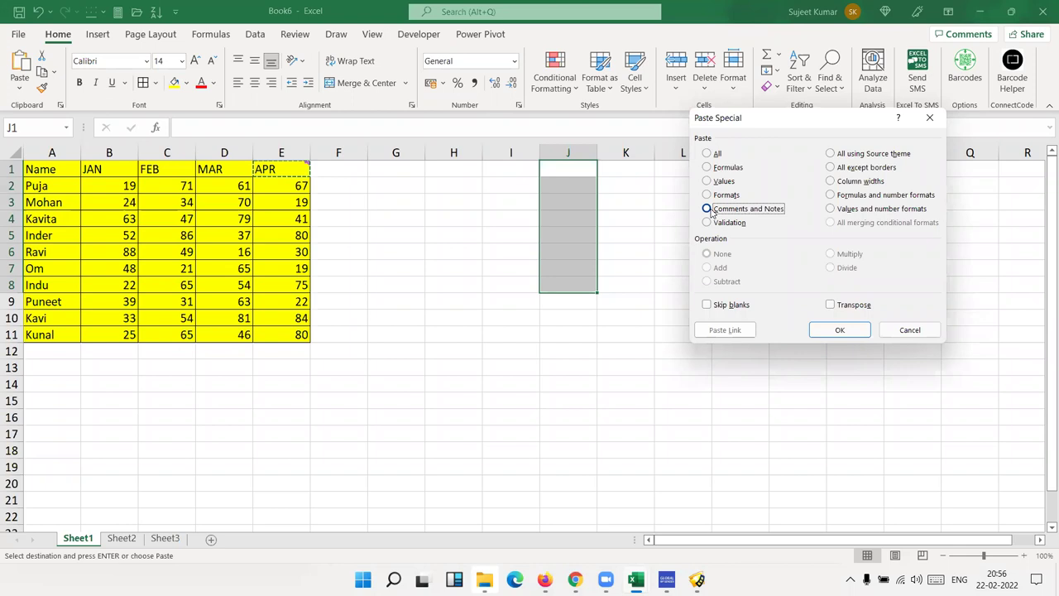
left_click(708, 209)
left_click(829, 331)
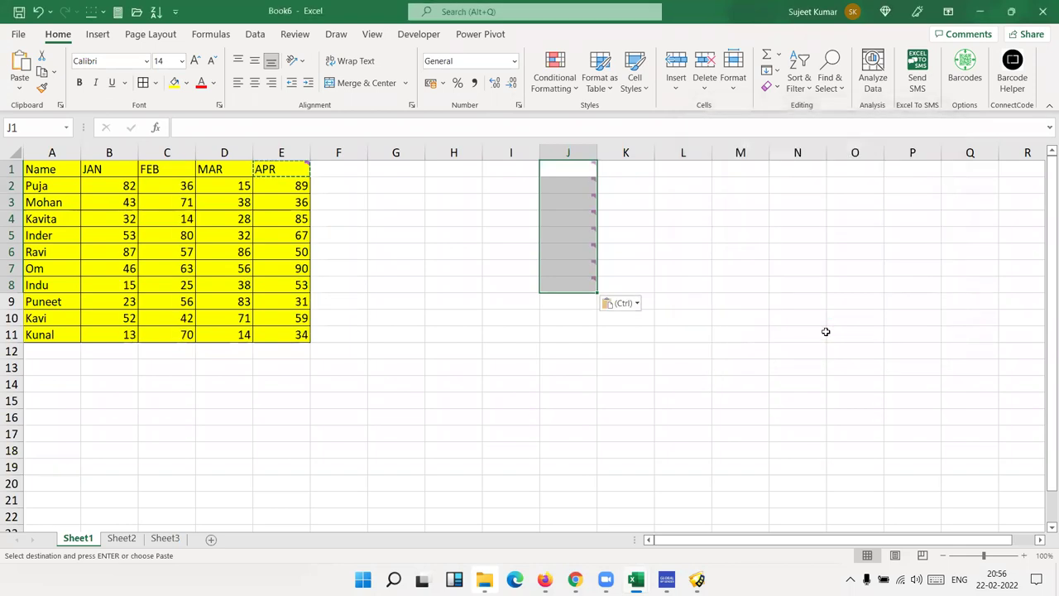
left_click(567, 153)
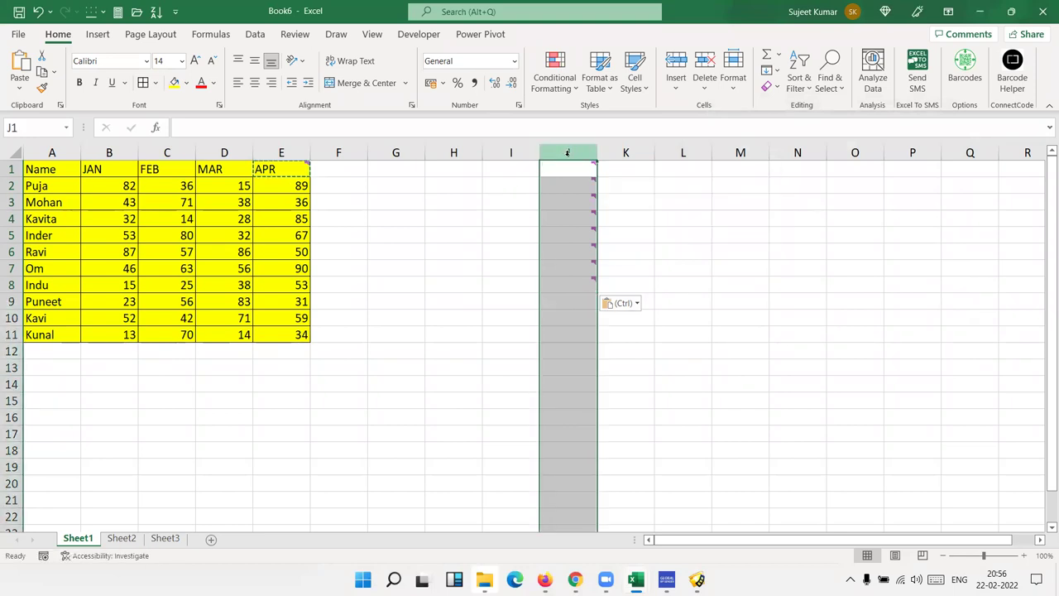
Clear the pasted comments from column J and copy the table A1:E11.
key("Delete")
left_click_drag(286, 335, 33, 169)
key("ctrl+c")
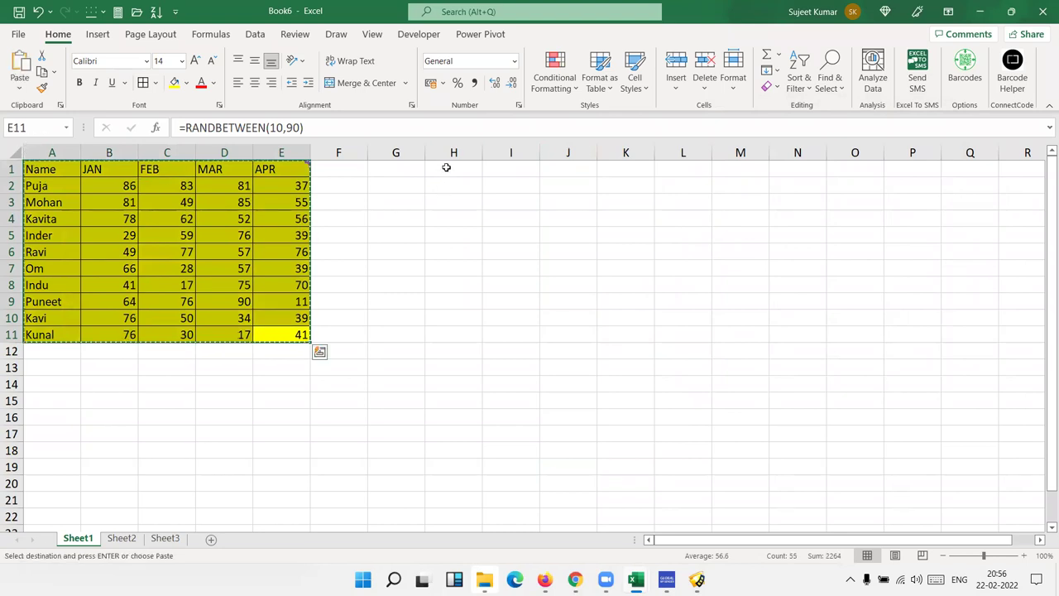
Paste Special the table at H1 using All except borders.
right_click(446, 167)
left_click(492, 260)
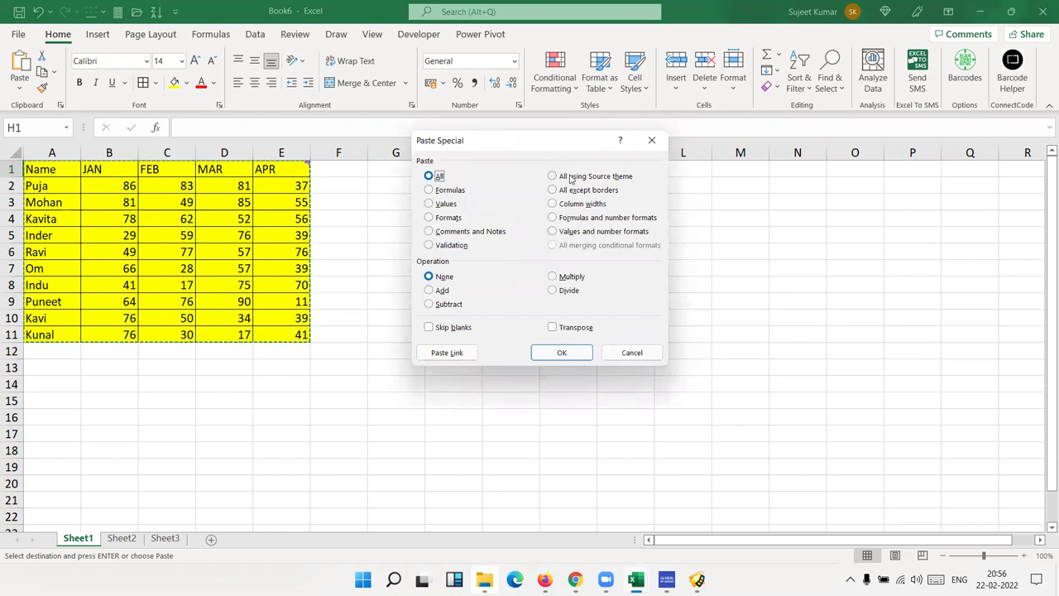
left_click(569, 192)
left_click_drag(461, 146, 651, 179)
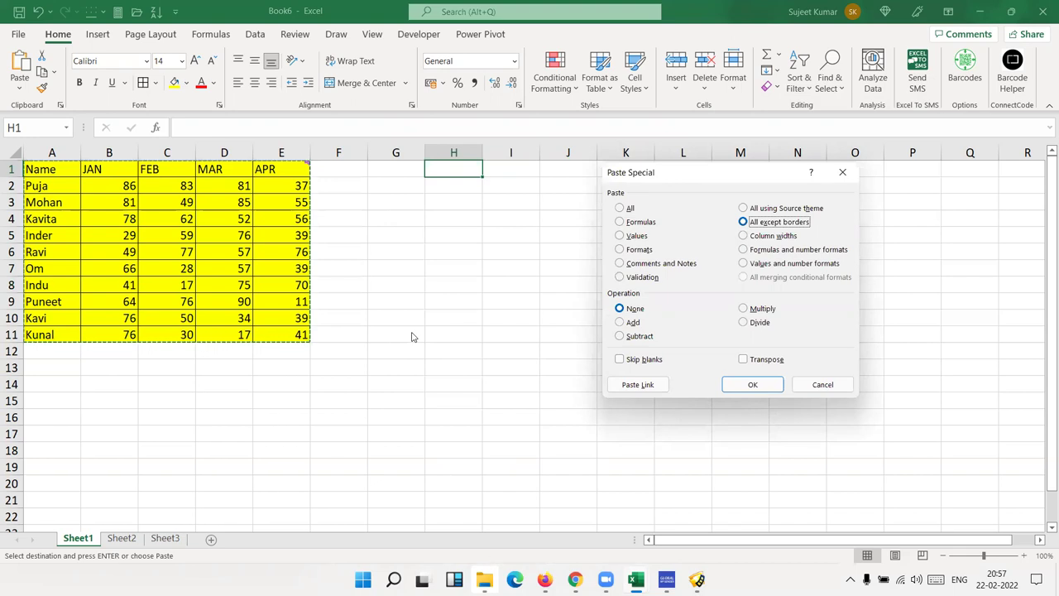
left_click(748, 383)
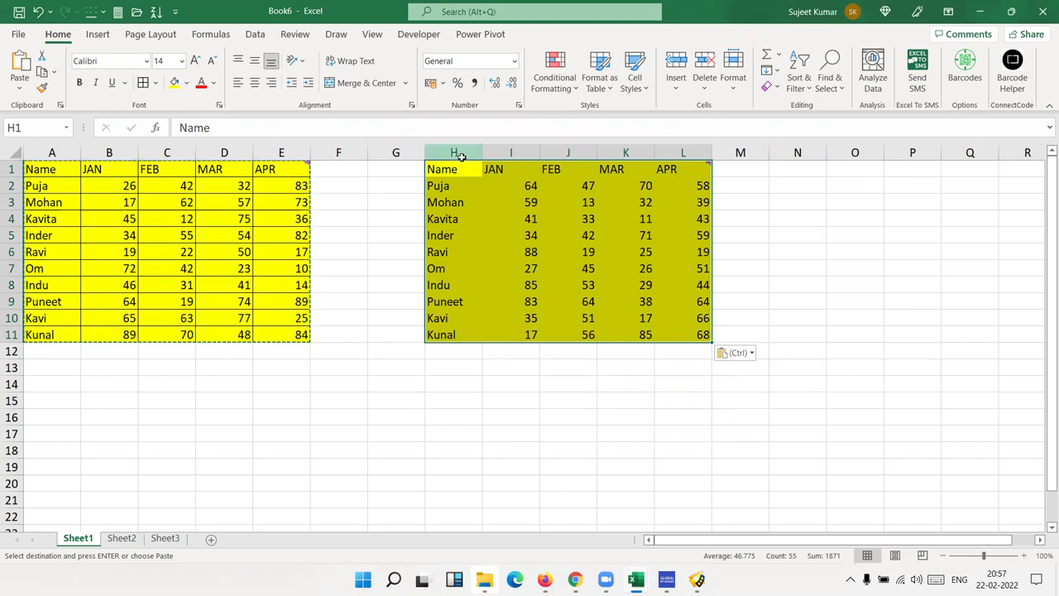
Remove the borderless table copy in columns H–M so only the A1:E11 table remains.
left_click_drag(453, 154, 730, 168)
key("Escape")
key("ctrl+minus")
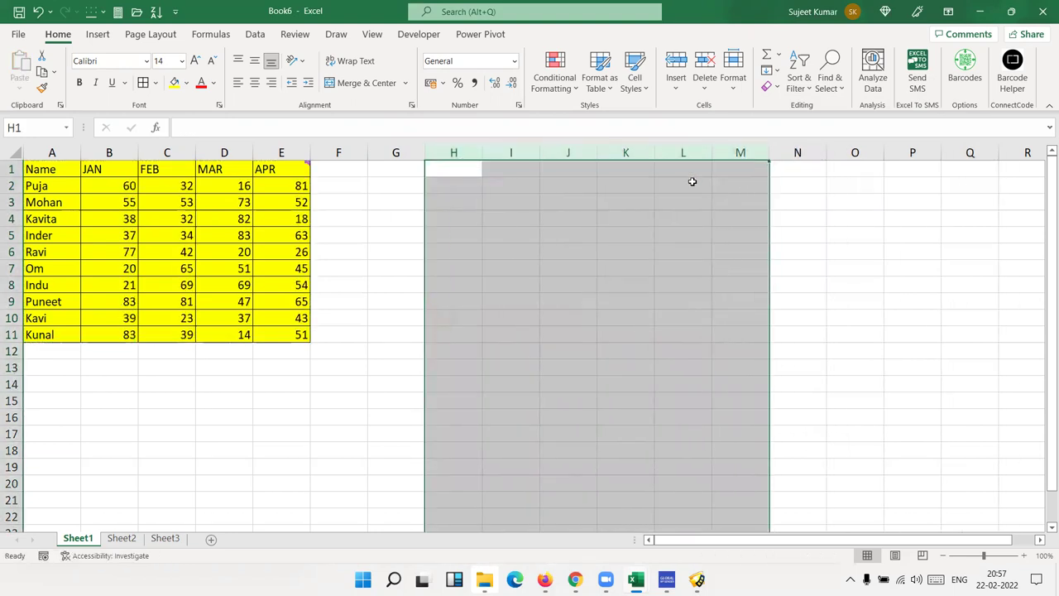
left_click(341, 172)
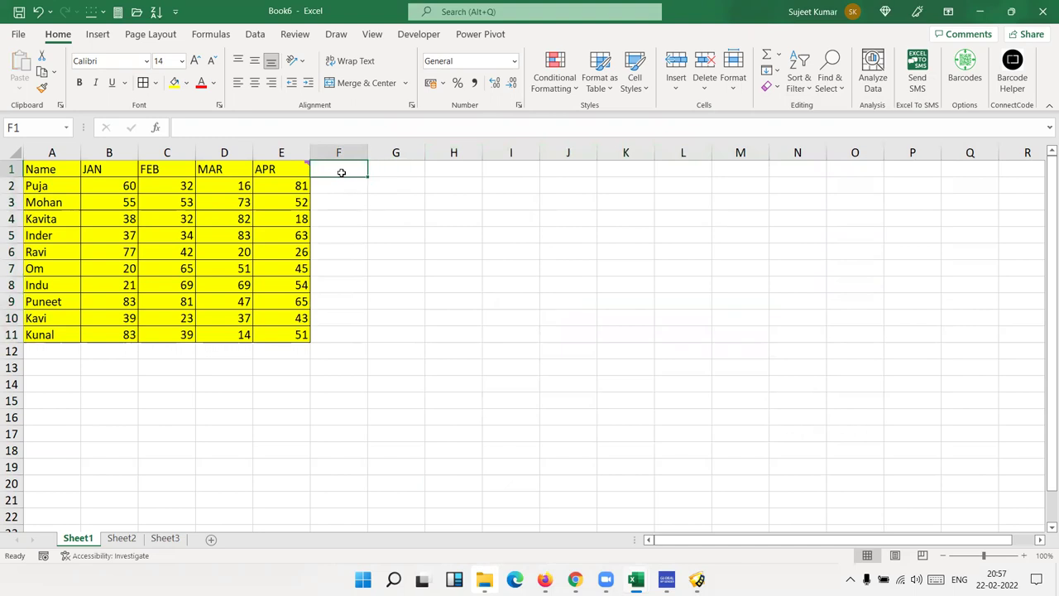
left_click_drag(60, 153, 284, 157)
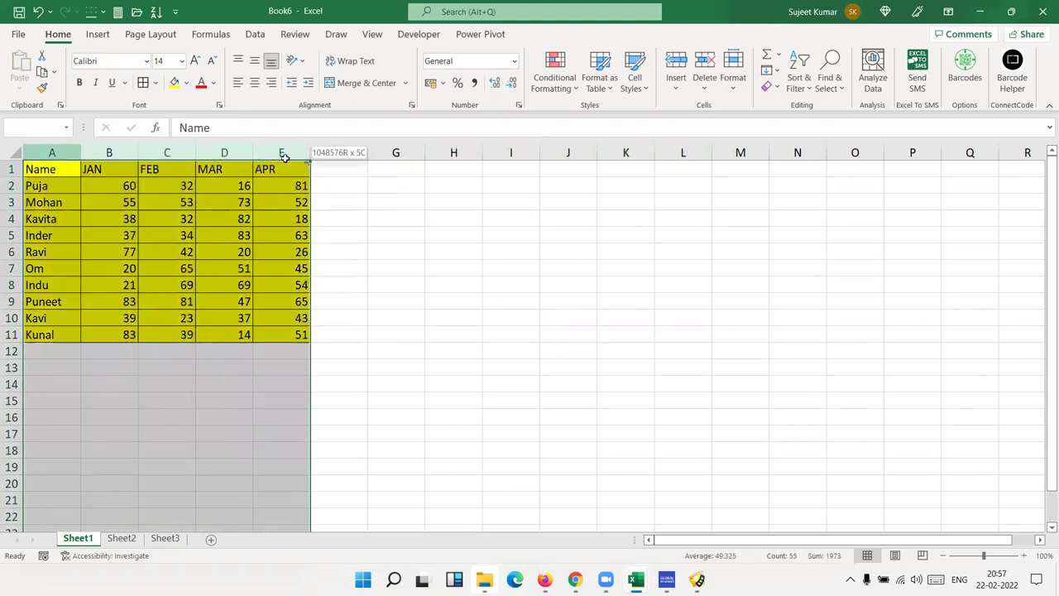
left_click(352, 214)
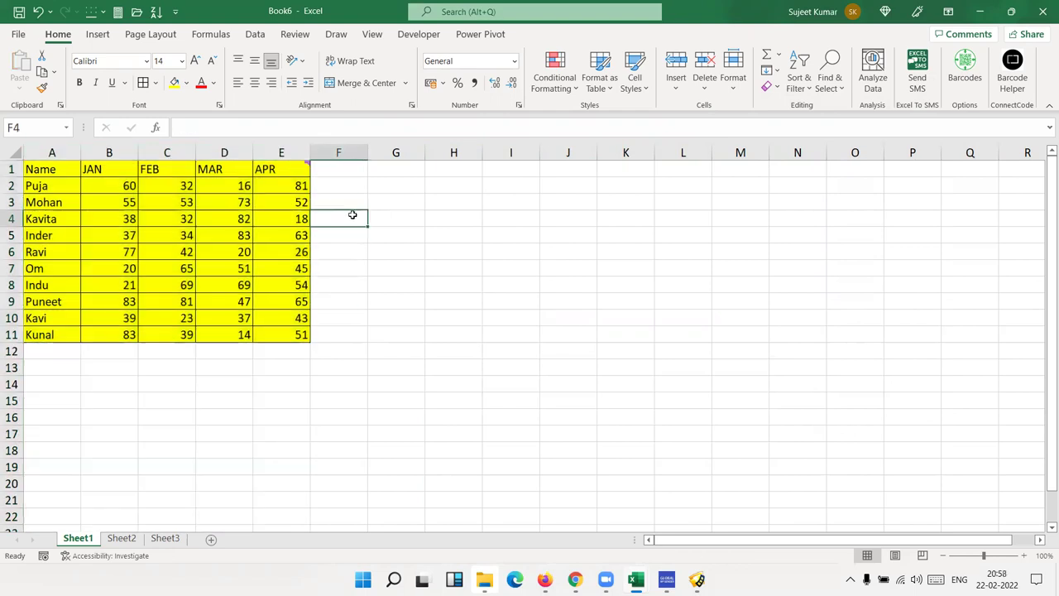
Try narrowing column C and auto-fitting columns A–E, undoing each change.
left_click(177, 153)
left_click_drag(195, 153, 162, 156)
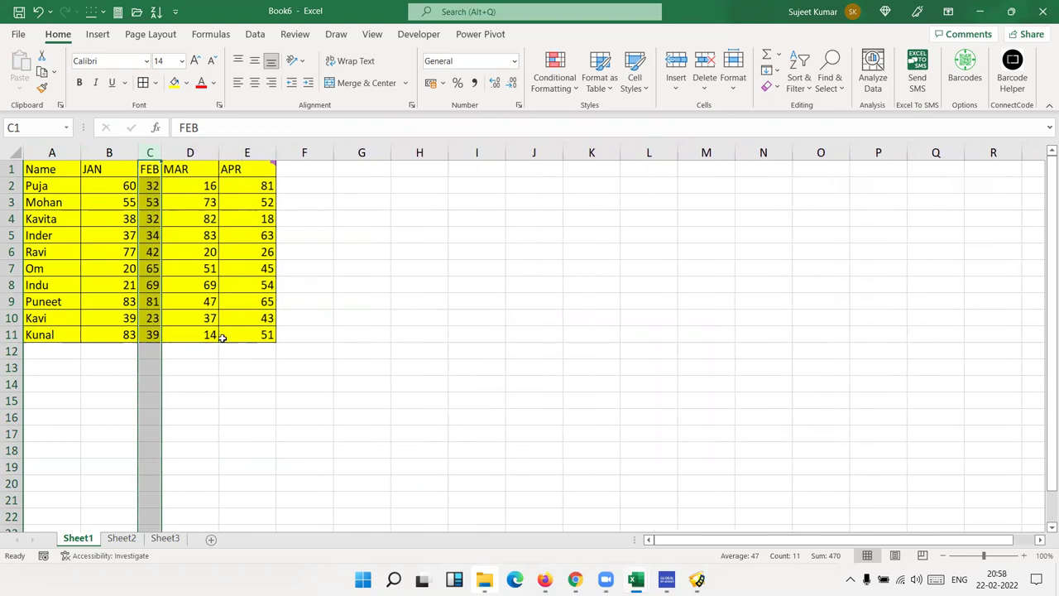
key("ctrl+z")
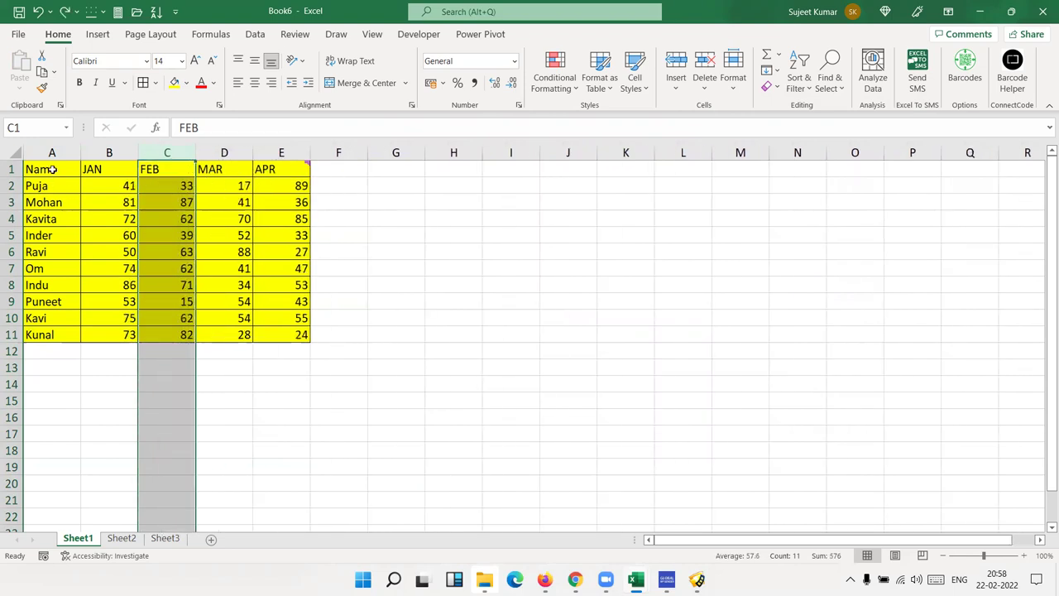
left_click_drag(51, 152, 290, 146)
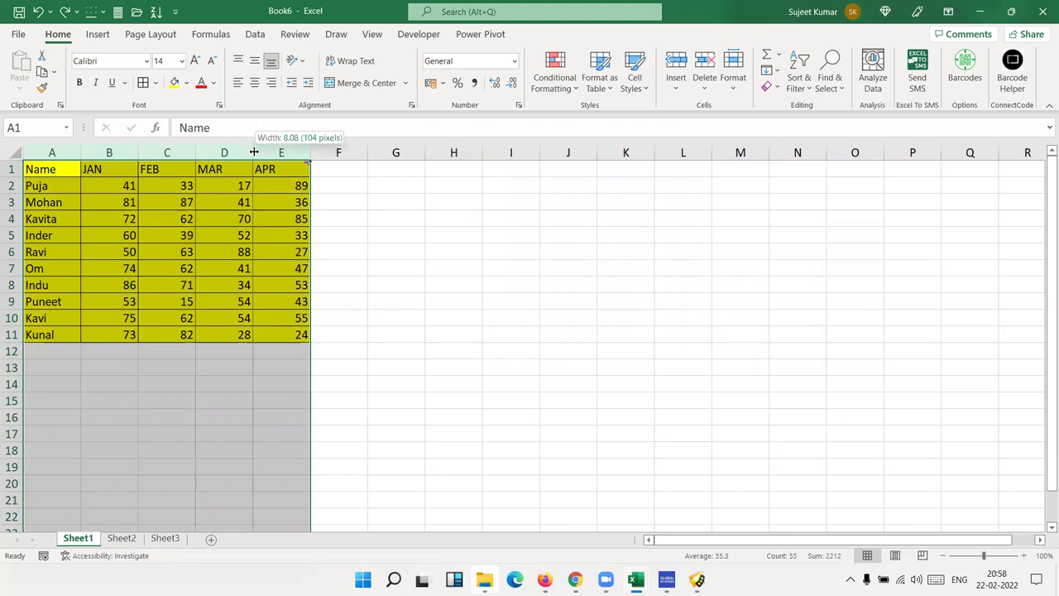
double_click(254, 152)
key("ctrl+z")
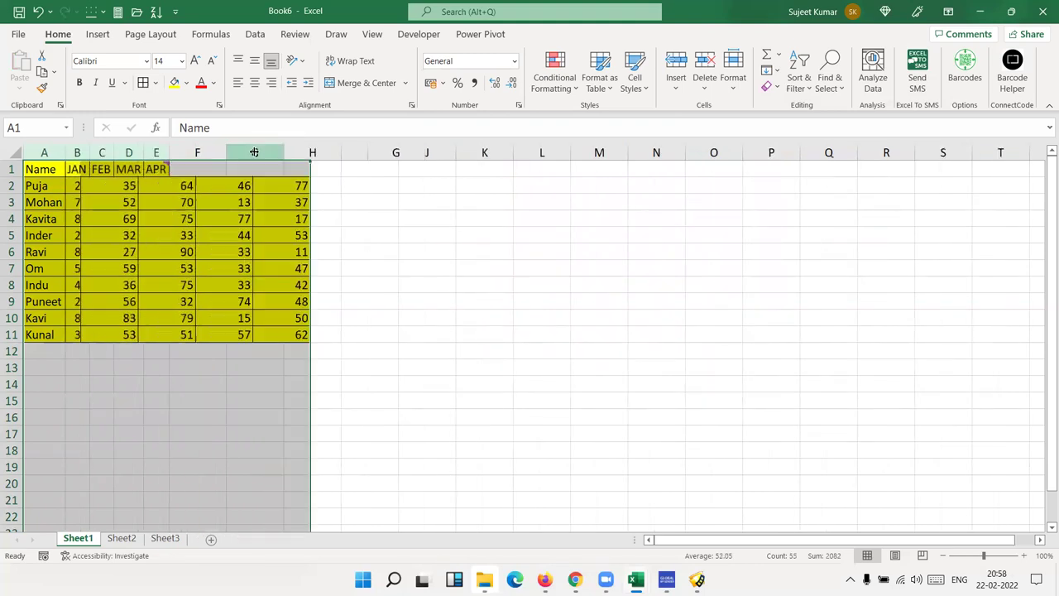
mouse_move(45, 168)
left_mouse_down()
mouse_move(230, 278)
mouse_move(281, 331)
left_mouse_up()
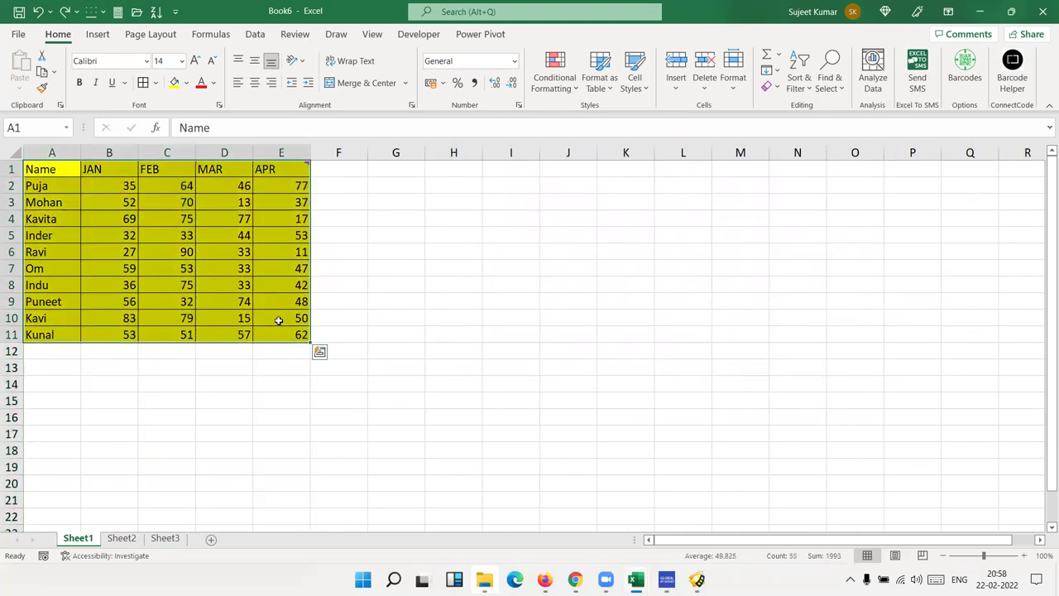
double_click(253, 153)
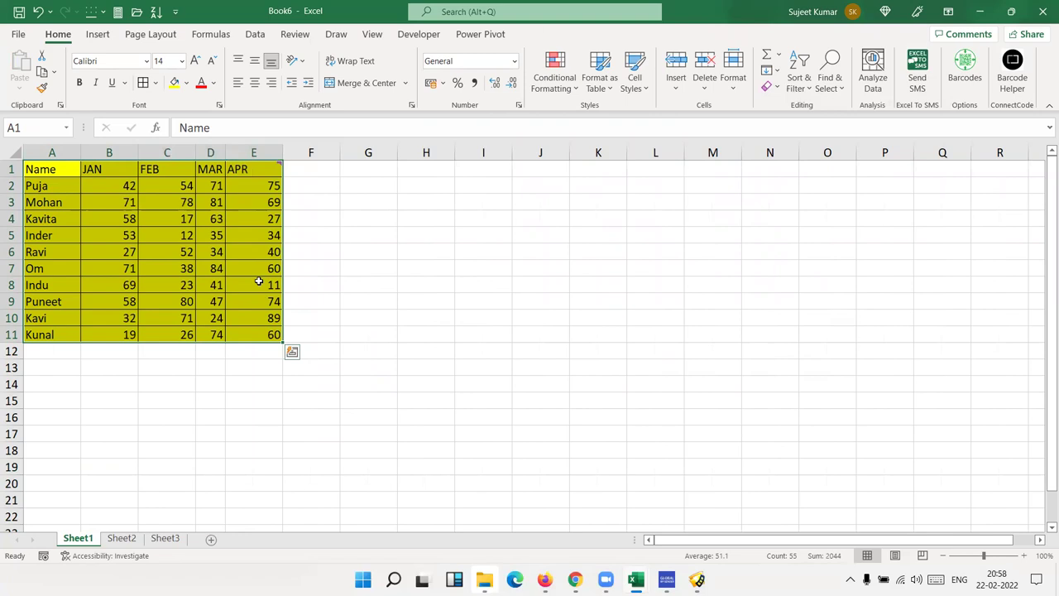
key("ctrl+z")
Check the formula in C4, then auto-fit columns A–E to their contents.
left_click(124, 282)
left_click(52, 152)
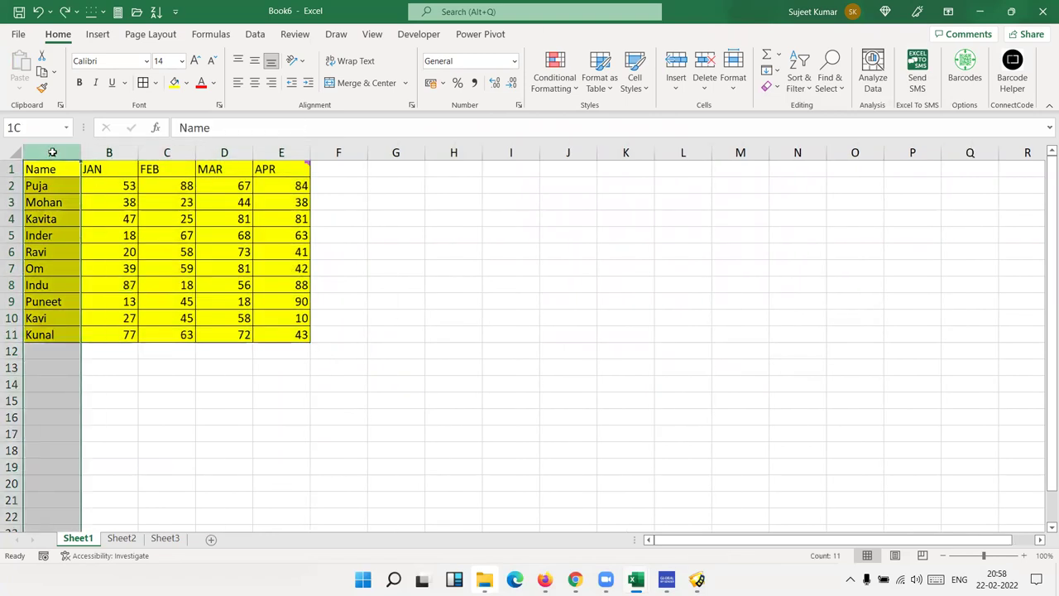
left_click(160, 213)
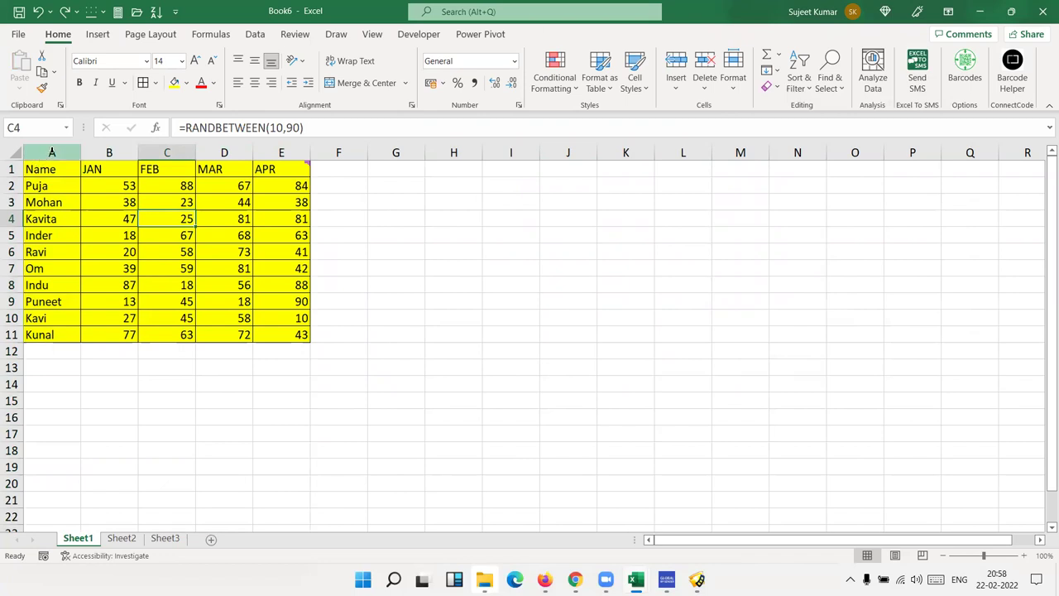
left_click(51, 151)
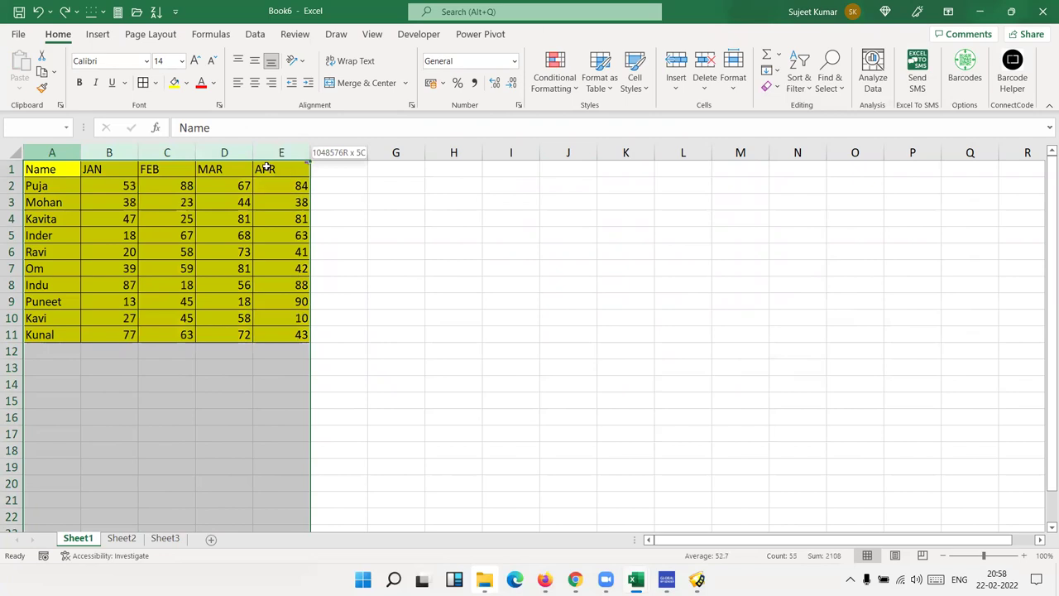
left_click_drag(59, 153, 282, 152)
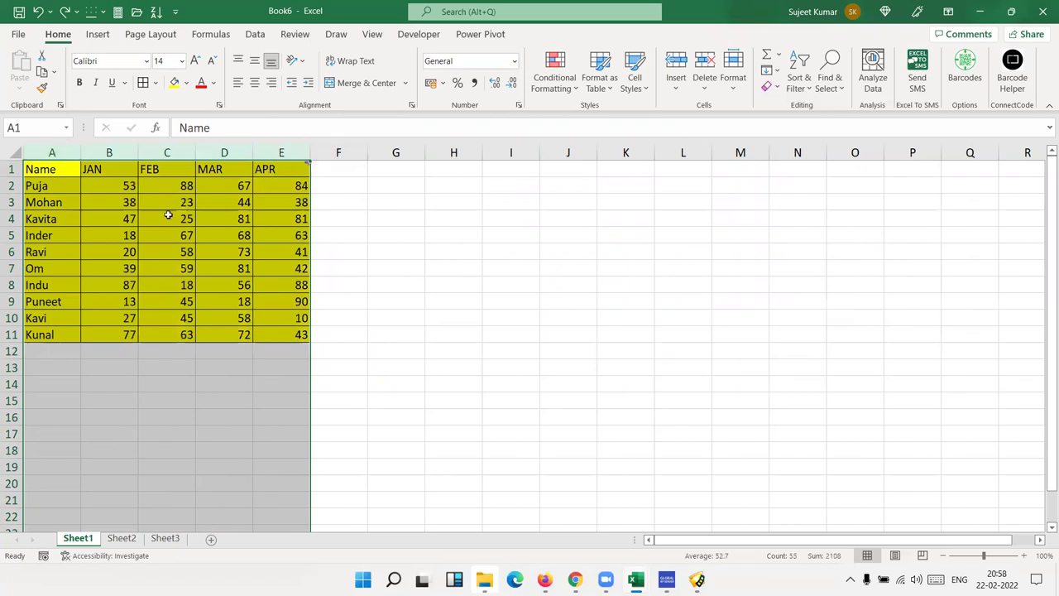
double_click(253, 150)
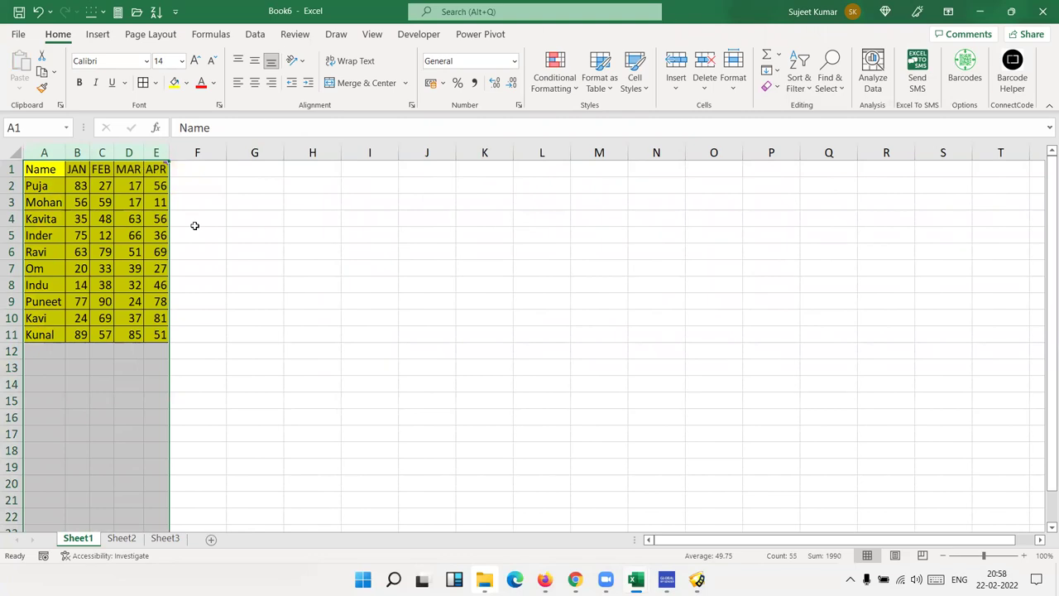
left_click(276, 301)
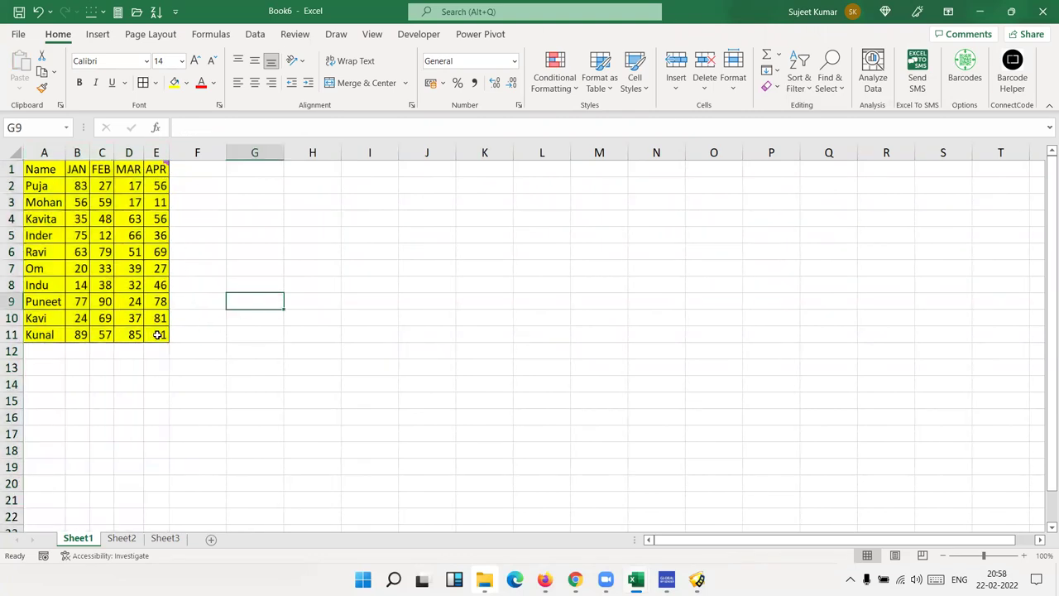
Copy the table A1:E11 and paste it starting at I1.
left_click_drag(158, 334, 29, 168)
key("ctrl+c")
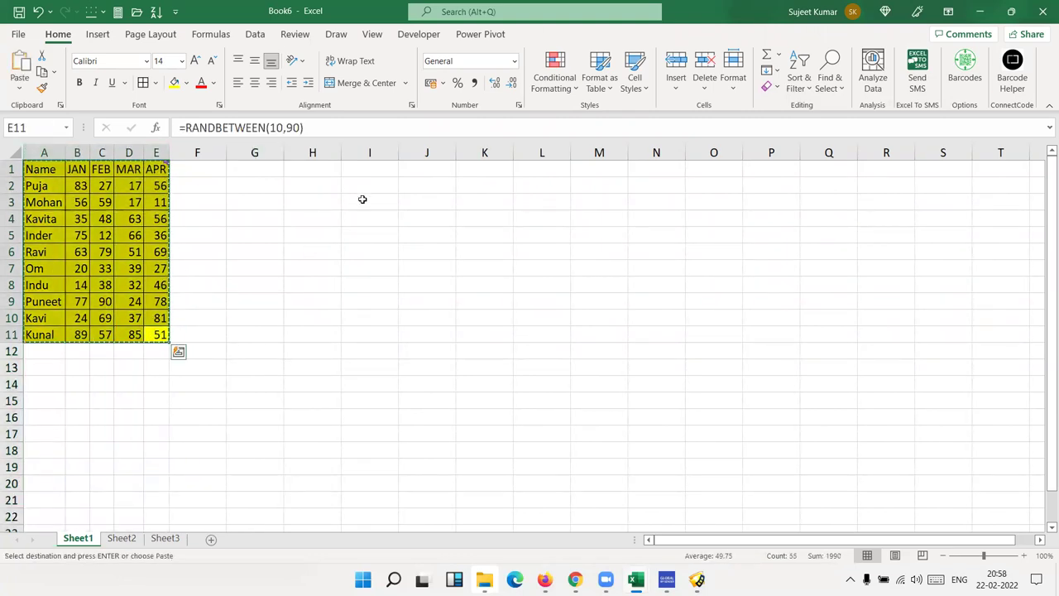
left_click(380, 173)
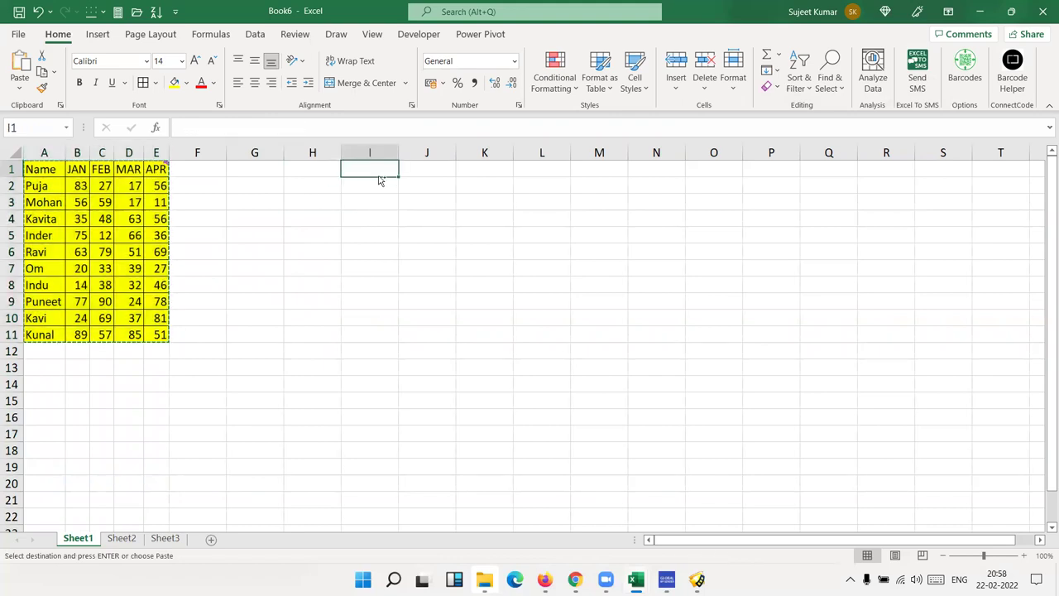
key("ctrl+v")
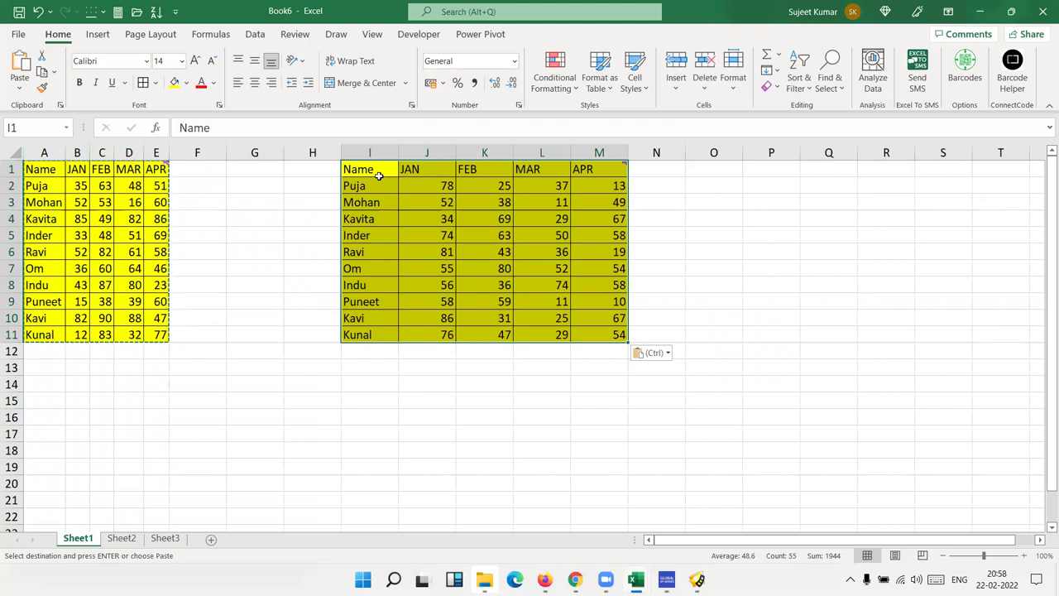
Paste Special only the column widths so columns I–M match A–E.
right_click(432, 195)
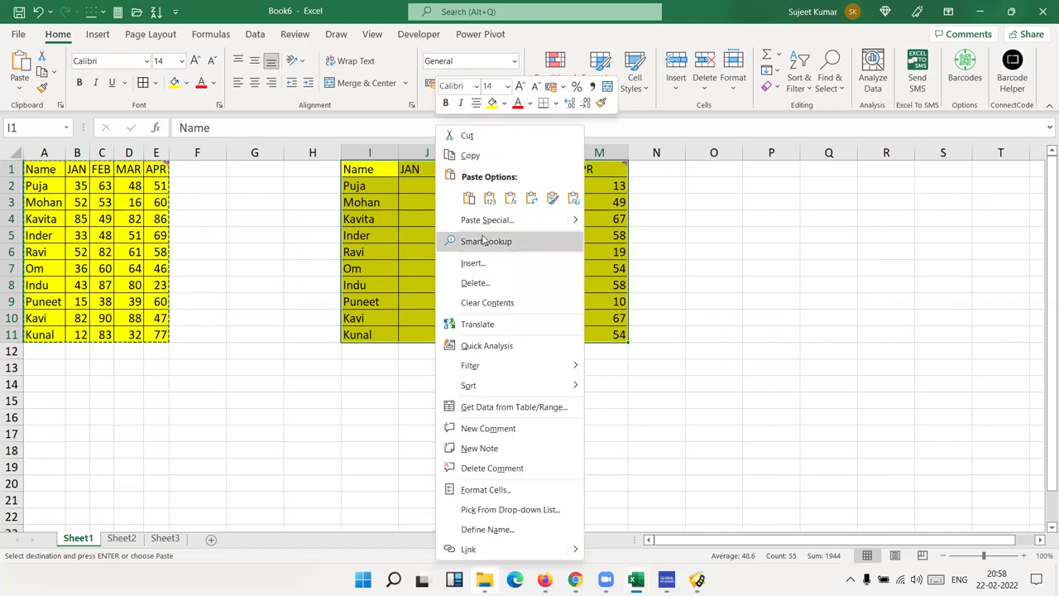
left_click(488, 220)
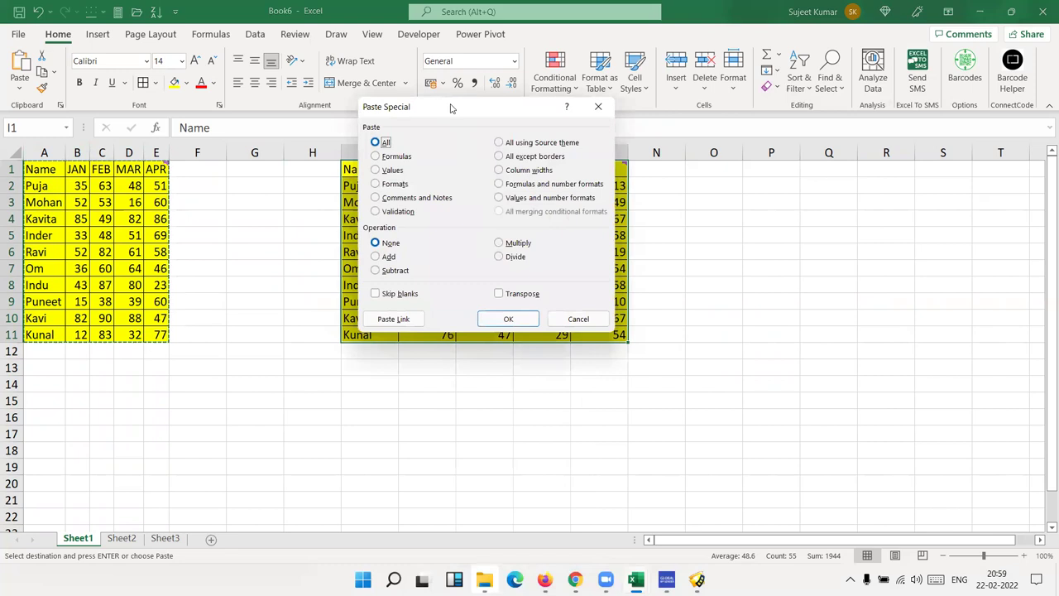
left_click_drag(452, 107, 653, 171)
left_click(744, 237)
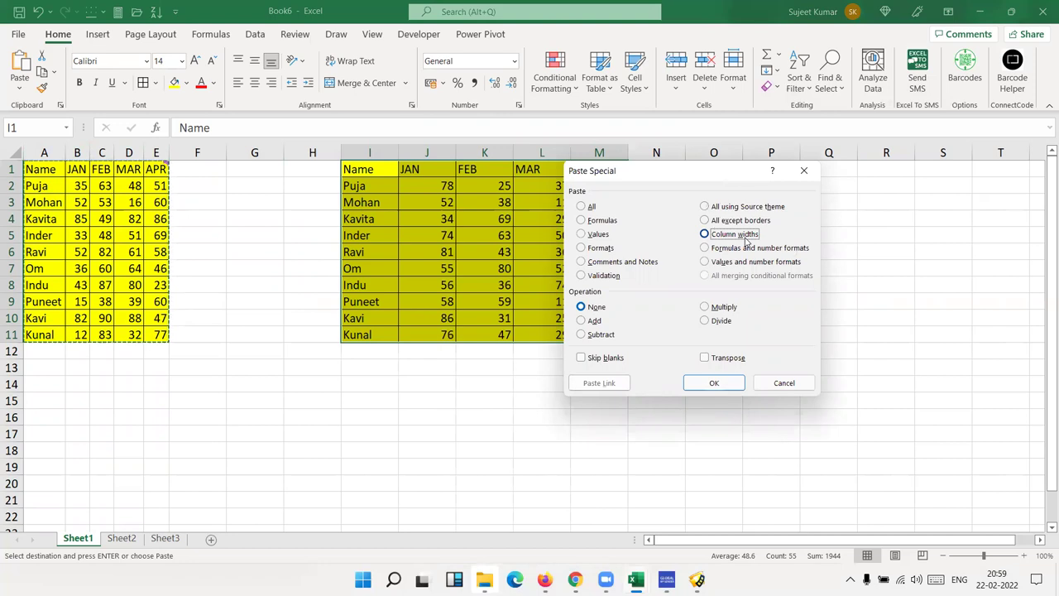
left_click(716, 381)
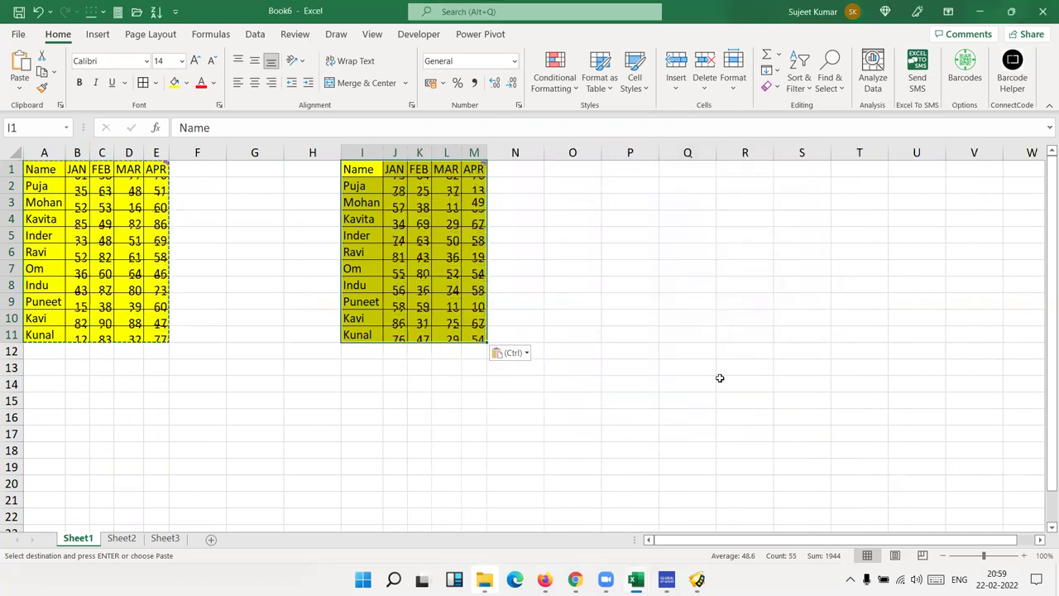
left_click_drag(369, 171, 476, 335)
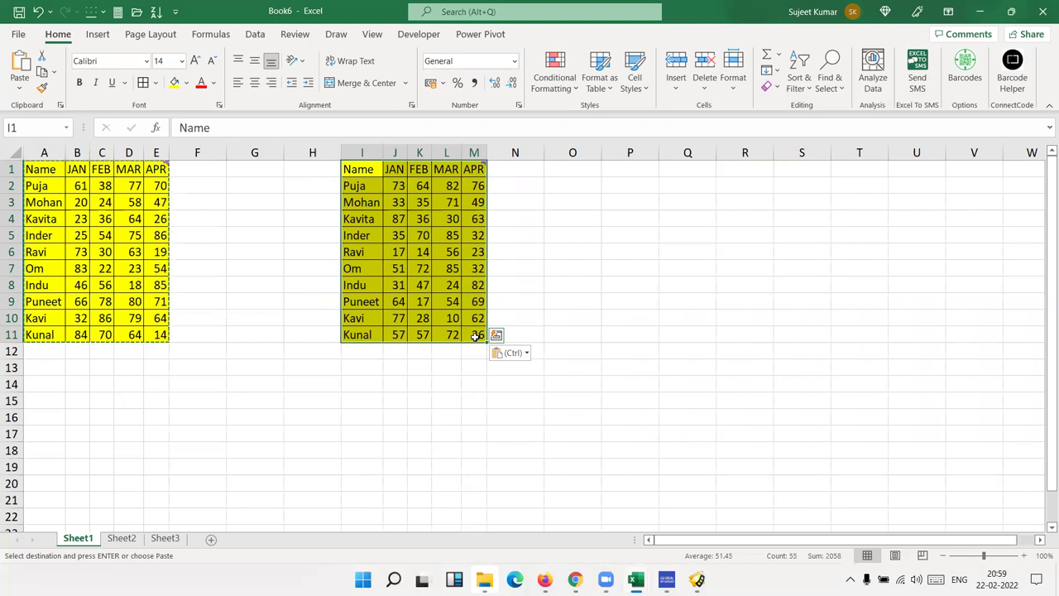
right_click(568, 170)
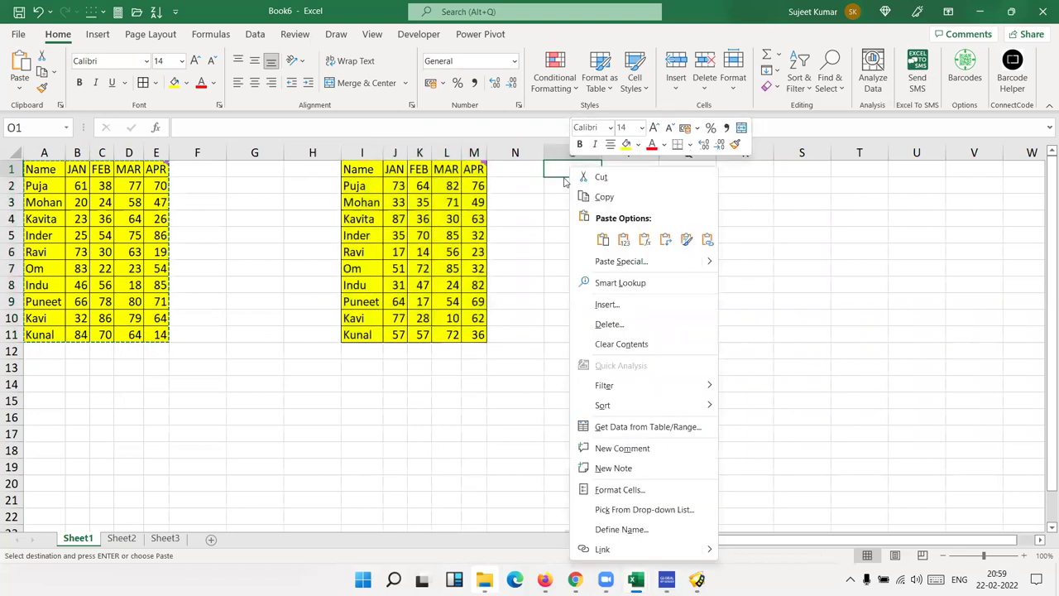
left_click(603, 263)
left_click(633, 213)
left_click_drag(566, 155, 428, 222)
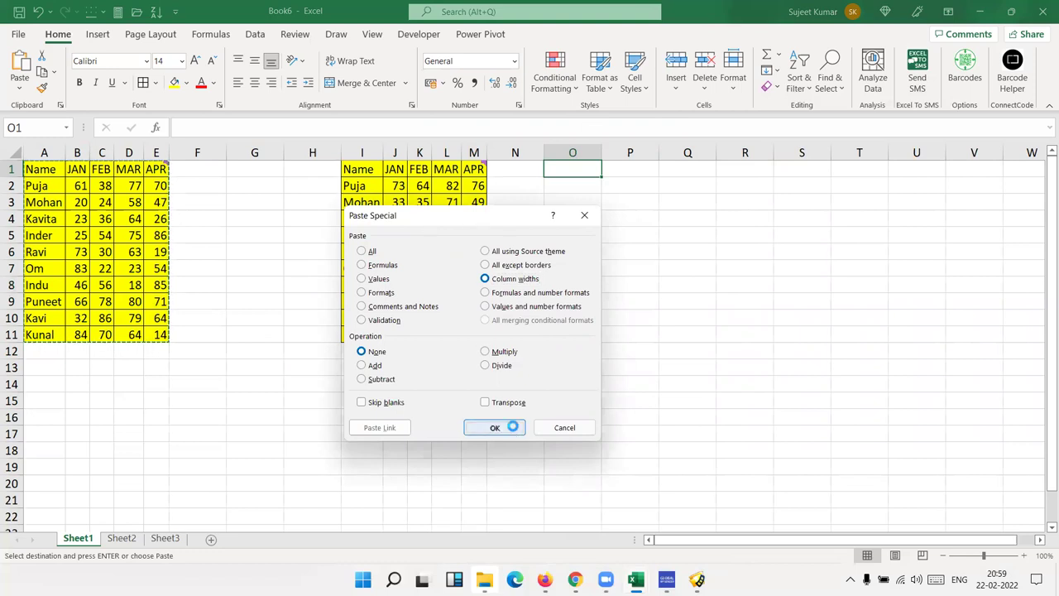
left_click(513, 426)
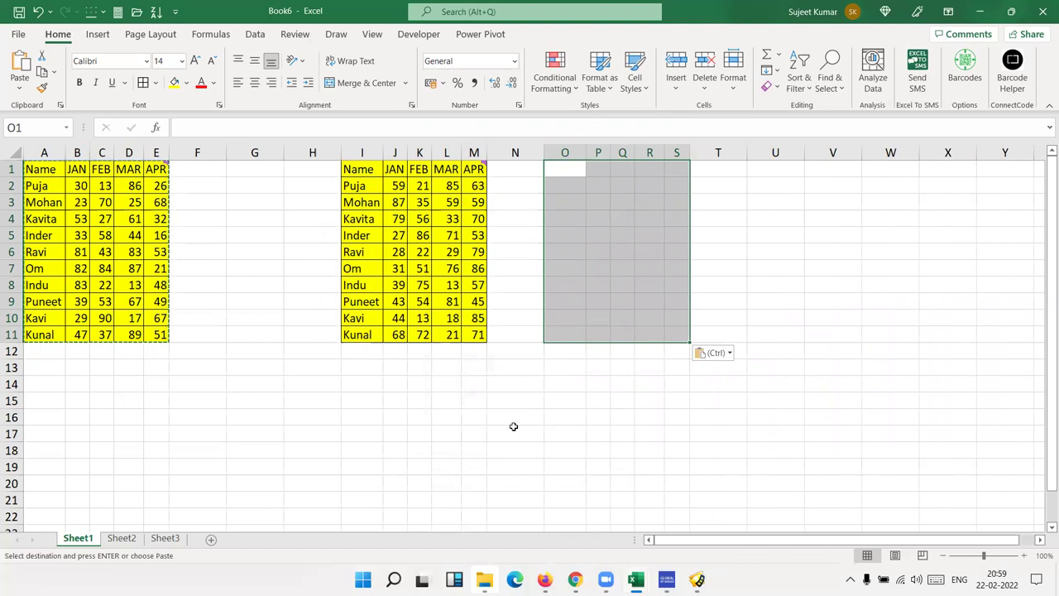
key("ctrl+v")
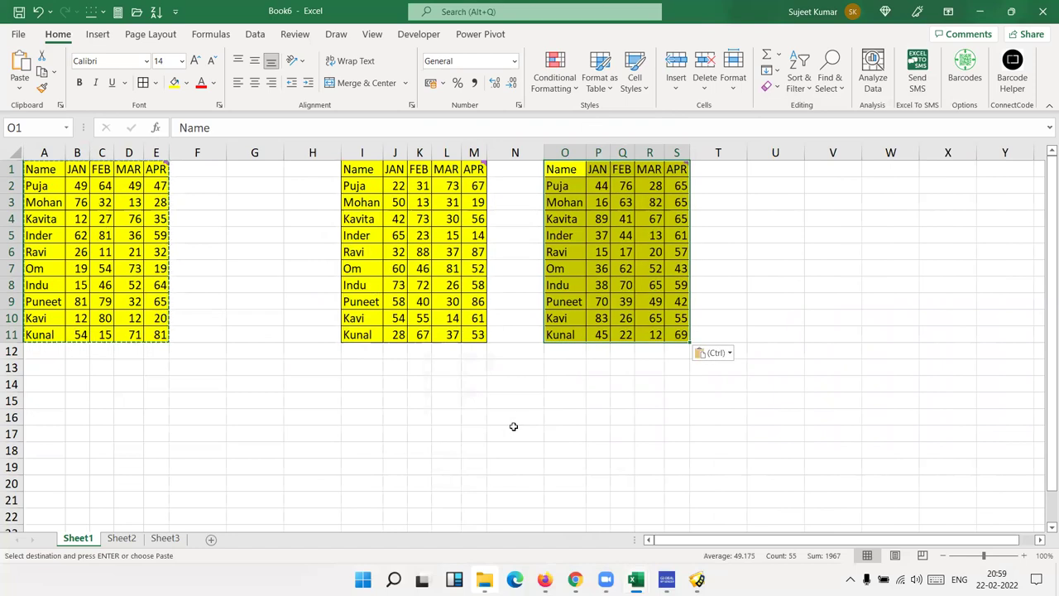
key("ctrl+z")
key("ctrl+z")
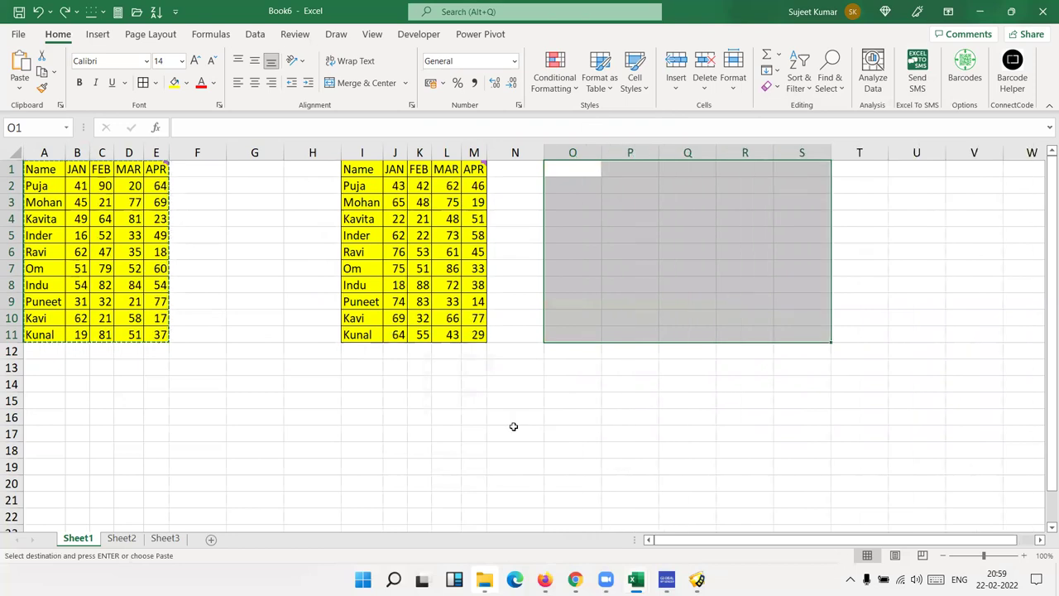
left_click(567, 168)
Paste the table at O1 with Keep Source Column Widths.
left_click(20, 91)
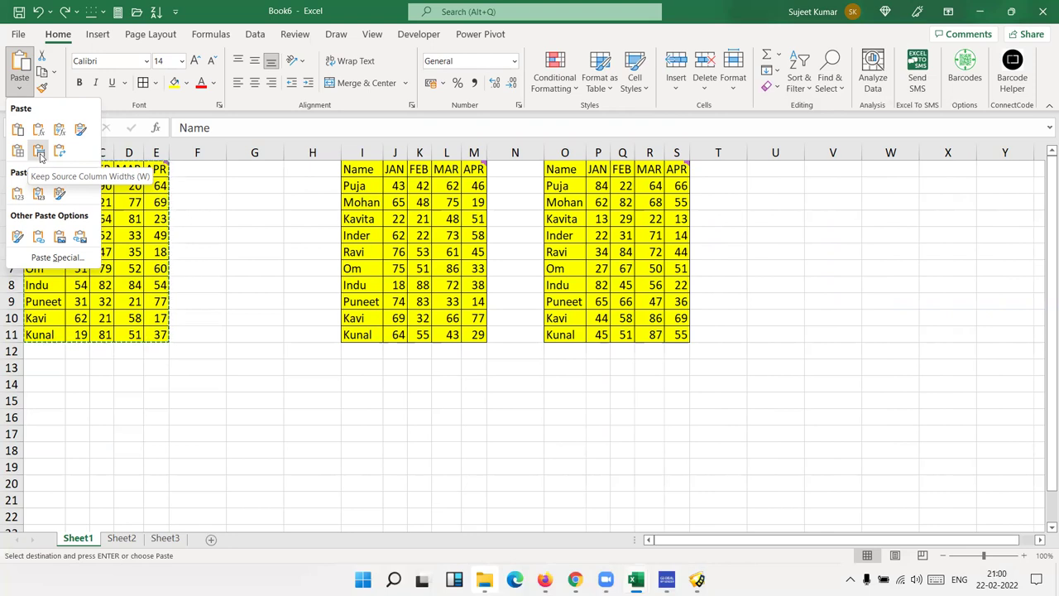
left_click(40, 154)
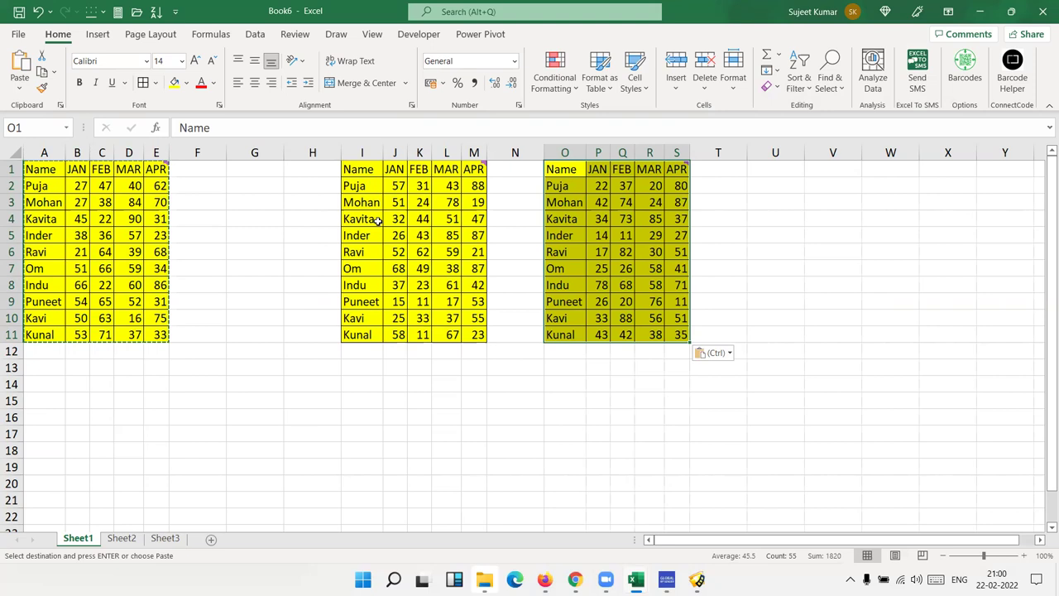
Delete columns G to T, removing both table copies.
left_click(293, 170)
left_click(269, 150)
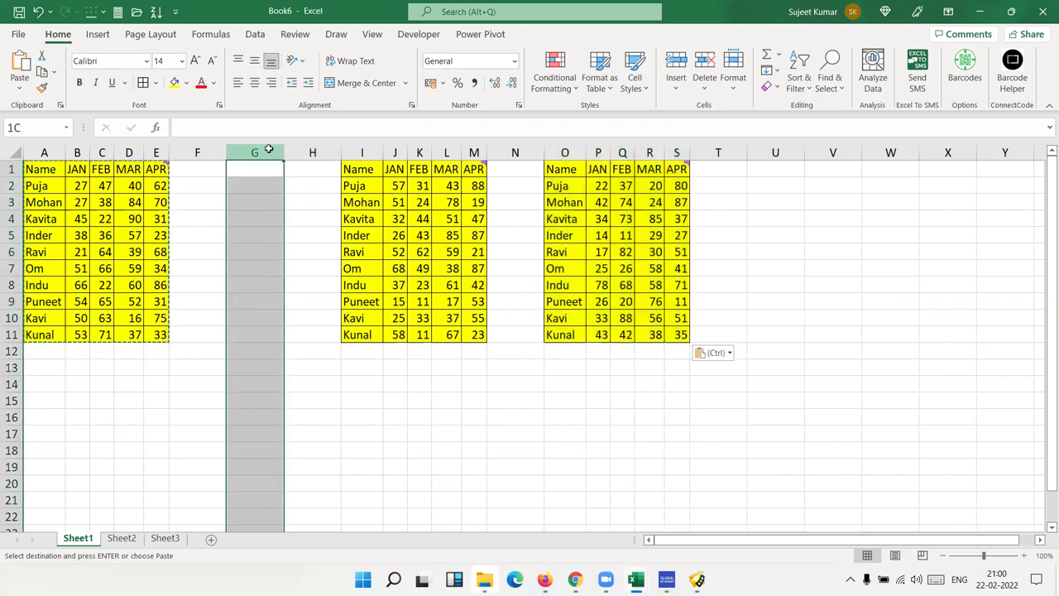
left_click_drag(269, 150, 717, 151)
key("ctrl+minus")
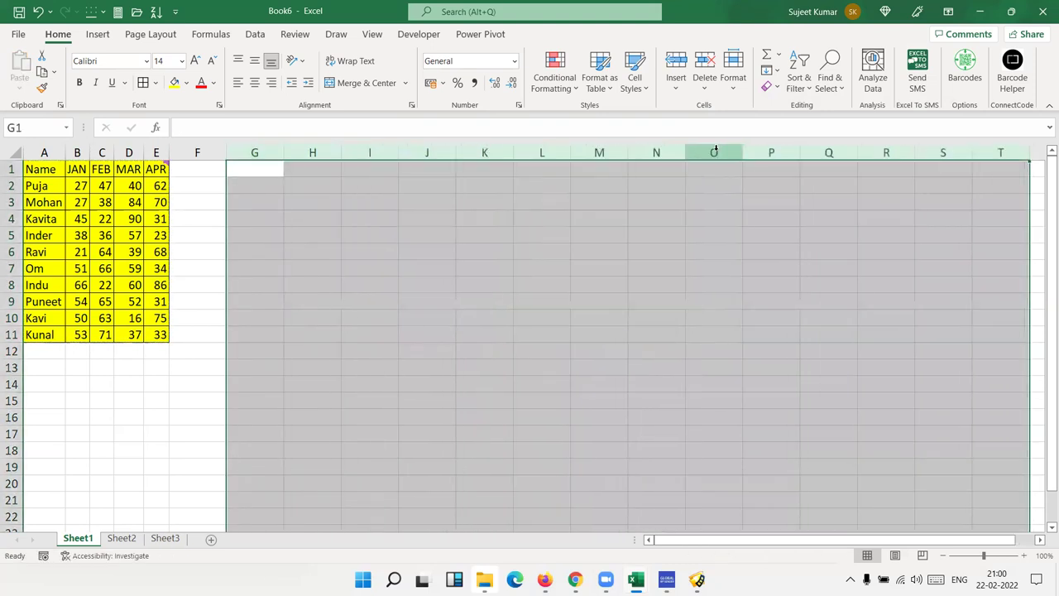
Add a Date heading in F1 and fill F2:F11 with dates 22-02-2022 to 03-03-2022.
left_click(217, 168)
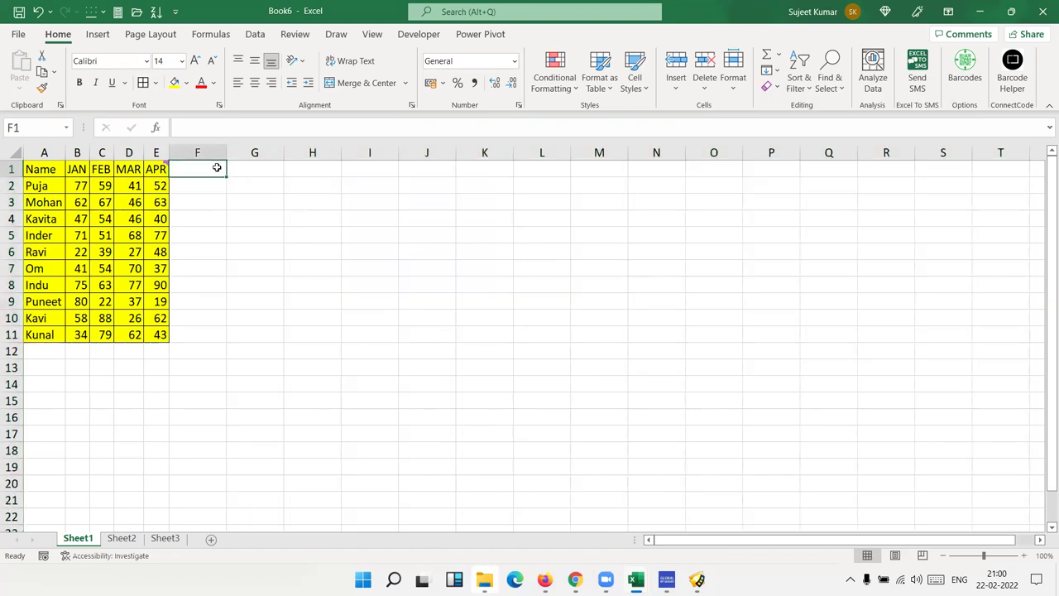
type("Date")
key("Return")
type("18/")
key("Escape")
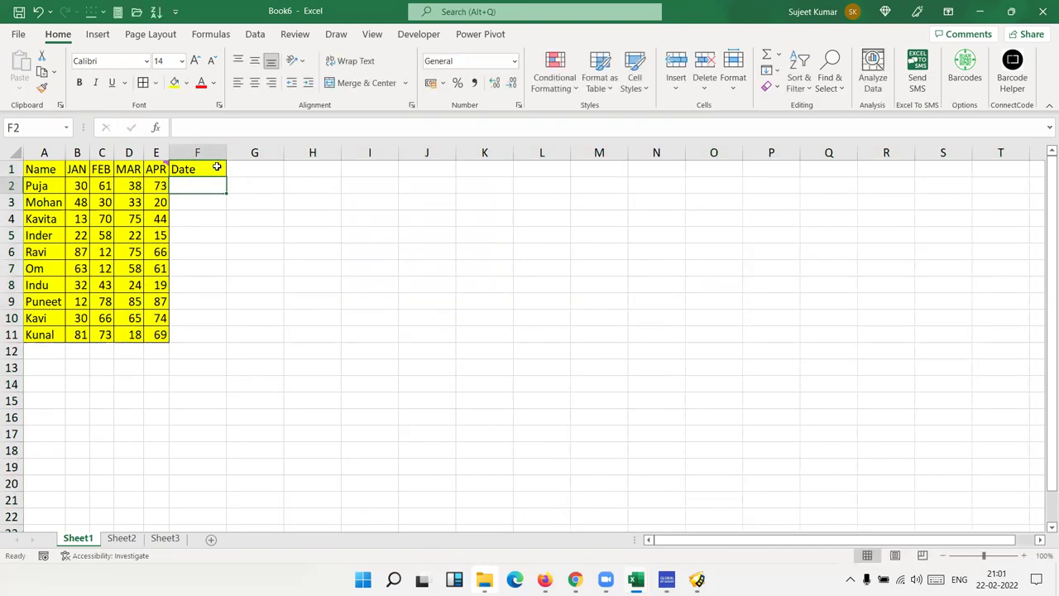
key("ctrl+semicolon")
key("Return")
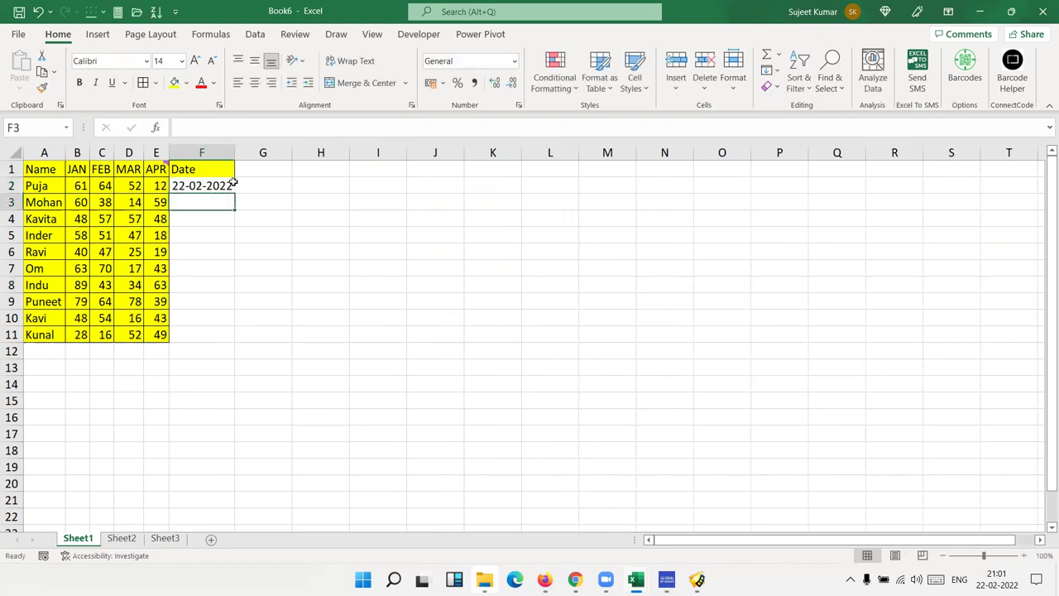
left_click(233, 186)
left_click_drag(234, 189, 235, 340)
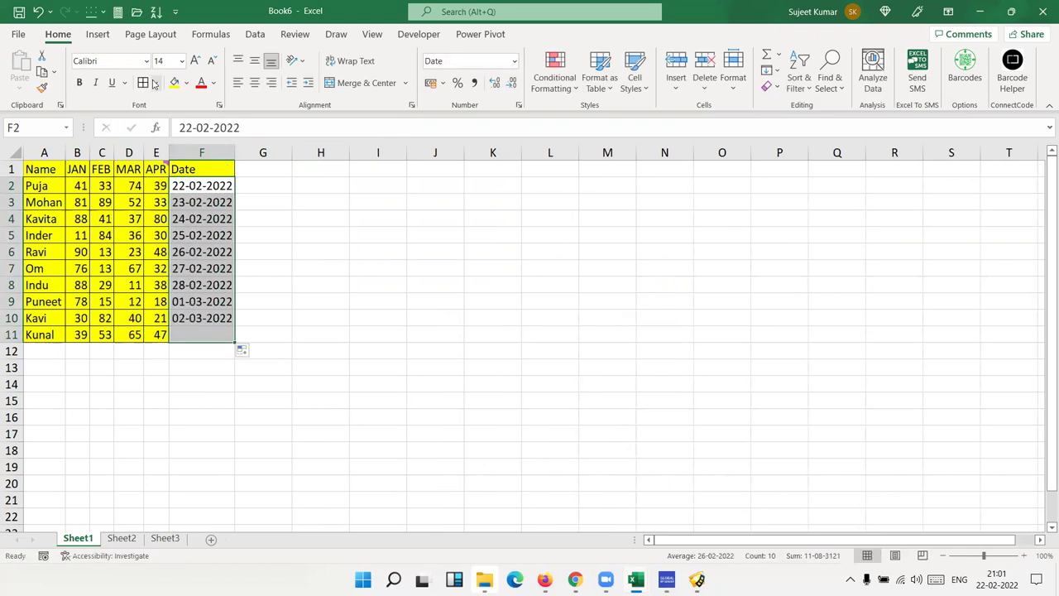
Shade the new dates yellow and copy the Date column F1:F11.
left_click(173, 82)
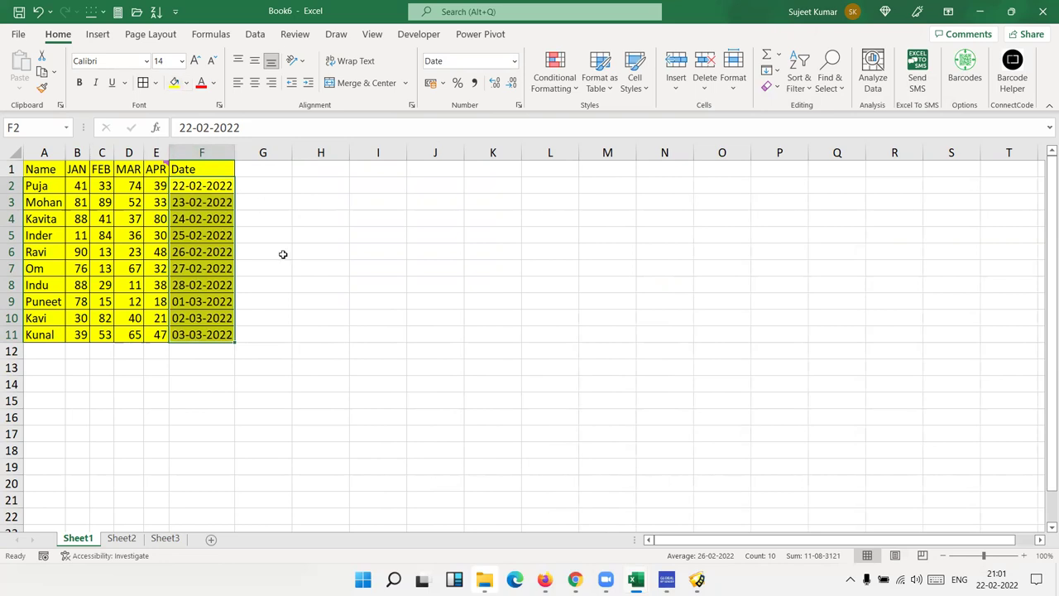
left_click(299, 231)
left_click_drag(201, 169, 201, 334)
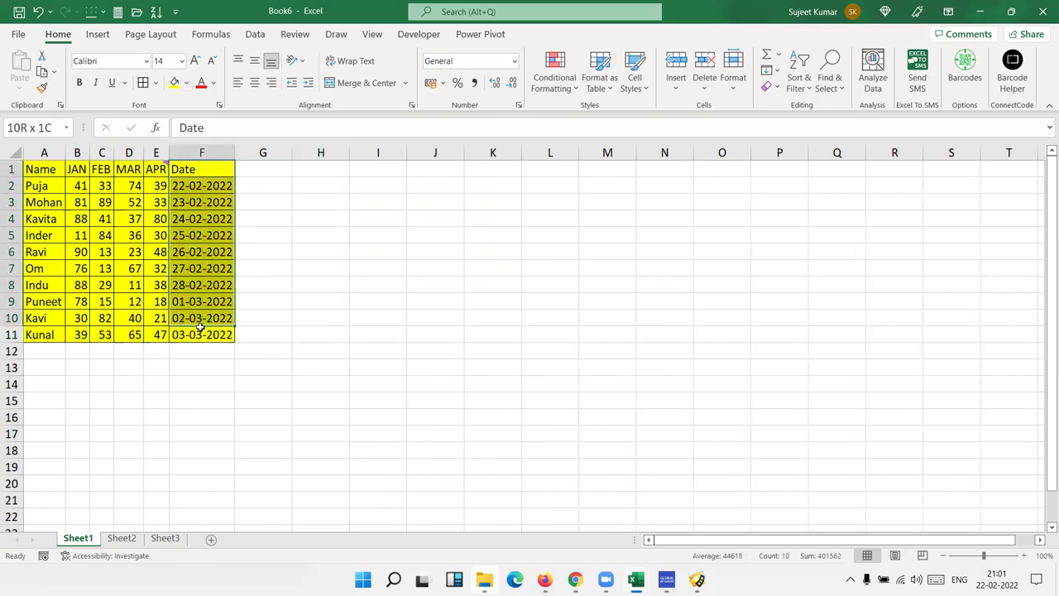
key("ctrl+c")
Paste the Date column as values only at J1, showing serials 44614 to 44623.
left_click(428, 169)
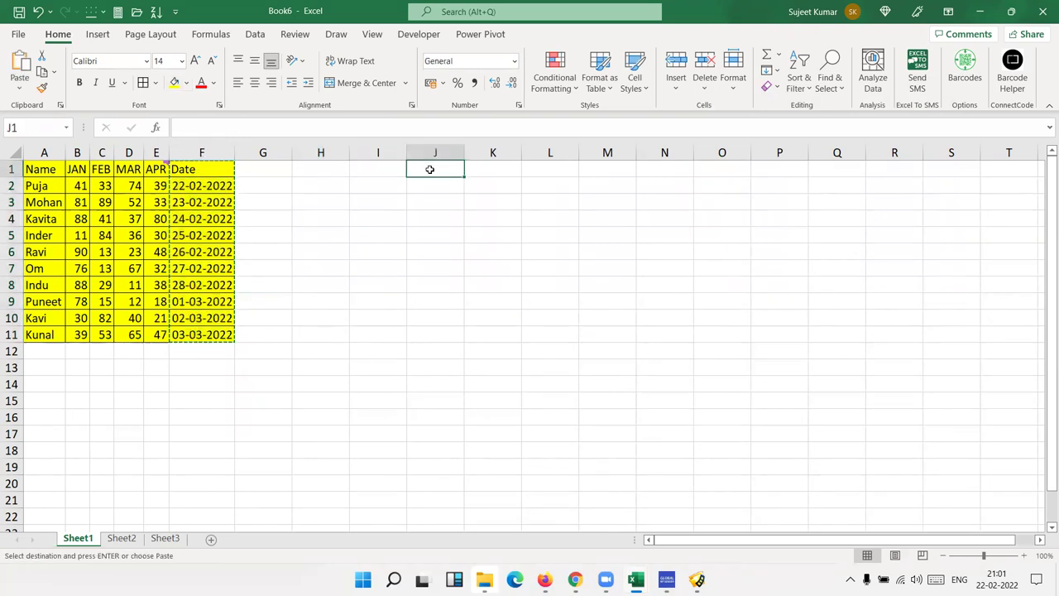
right_click(429, 170)
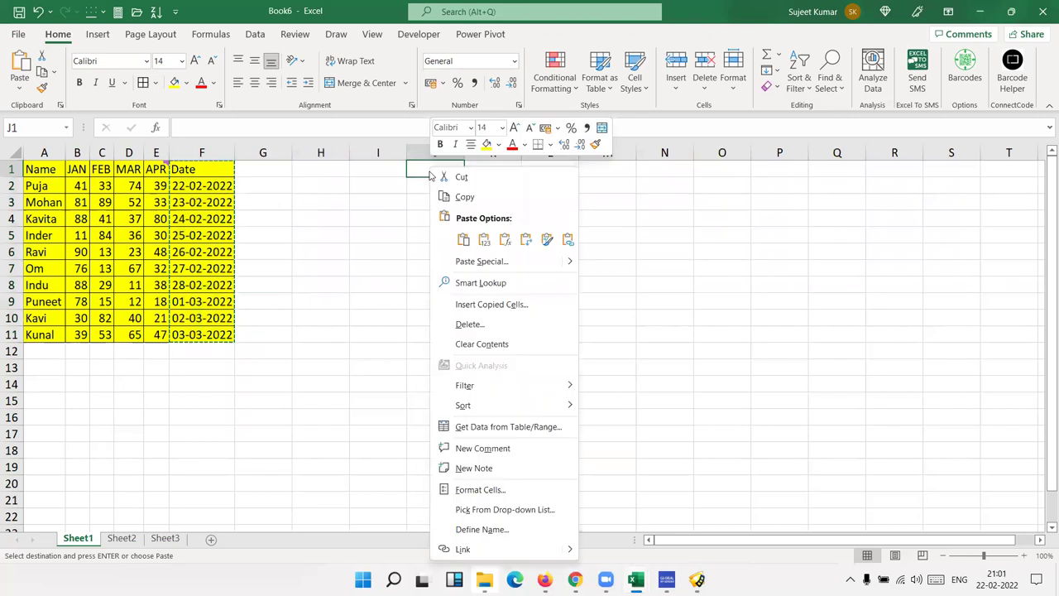
left_click(461, 268)
left_click(373, 213)
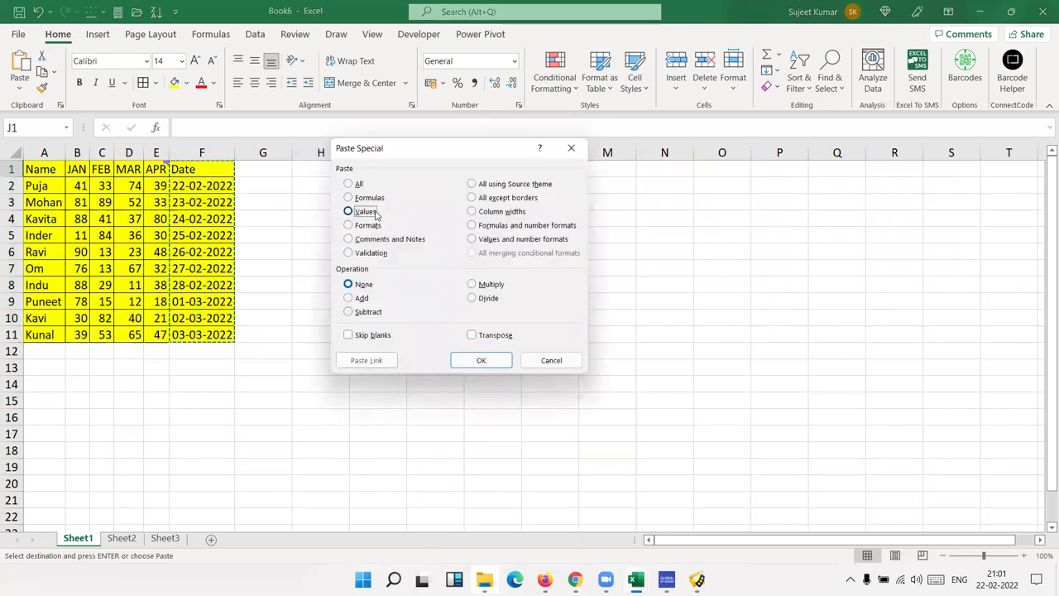
left_click(506, 360)
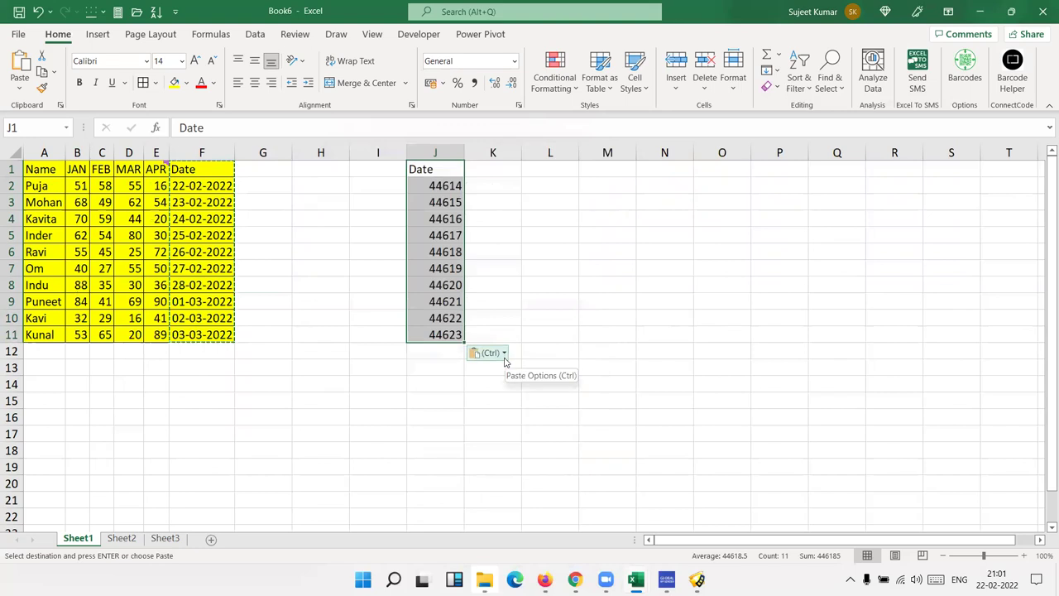
left_click(429, 234)
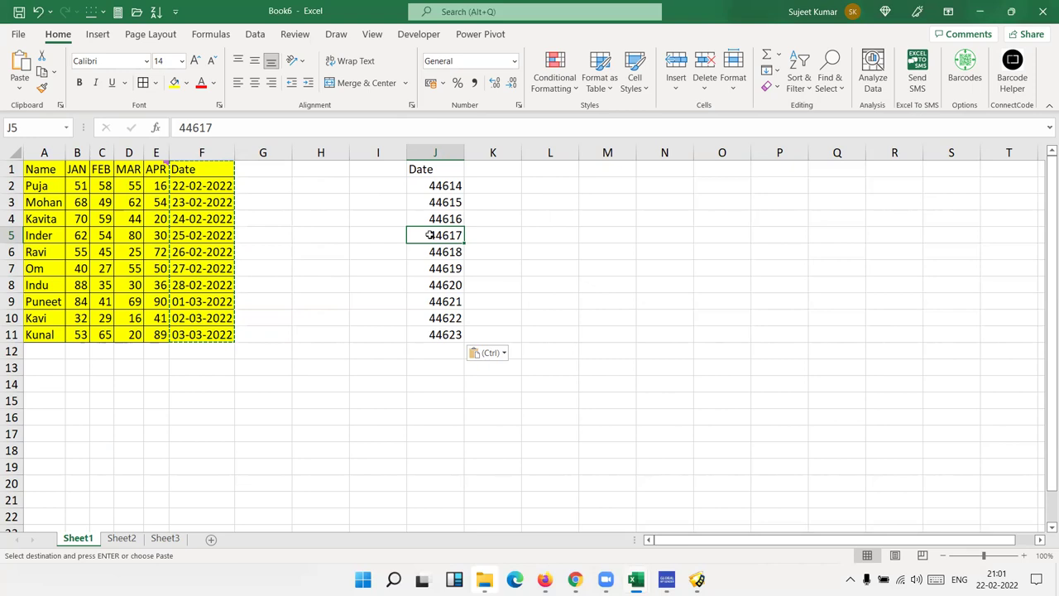
Enter 1 in H13, format it as Long Date (01 January 1900), and open the Windows calendar.
left_click(343, 372)
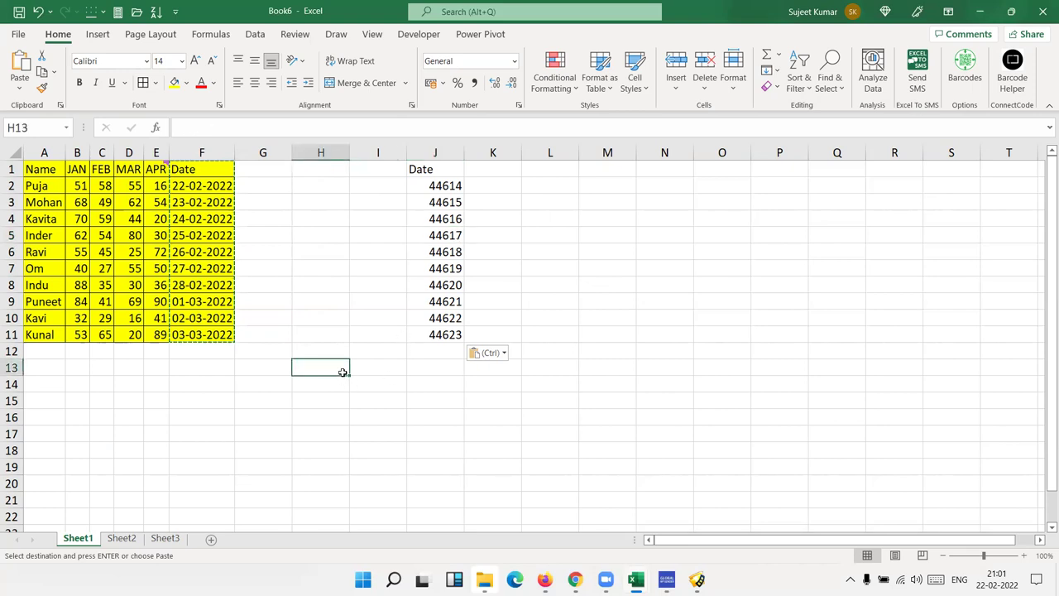
type("1")
key("Return")
key("Up")
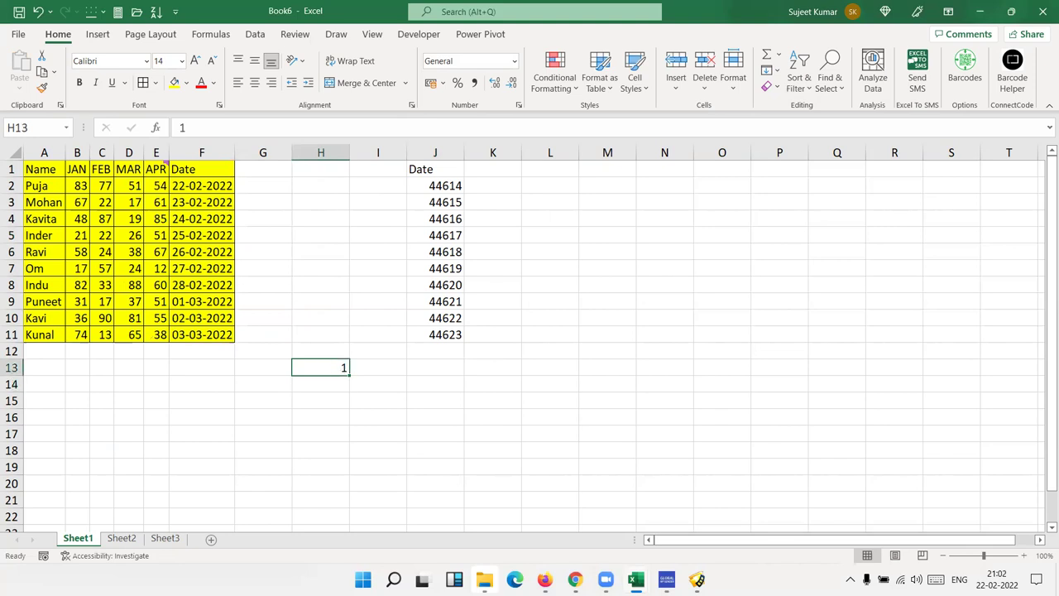
mouse_move(605, 579)
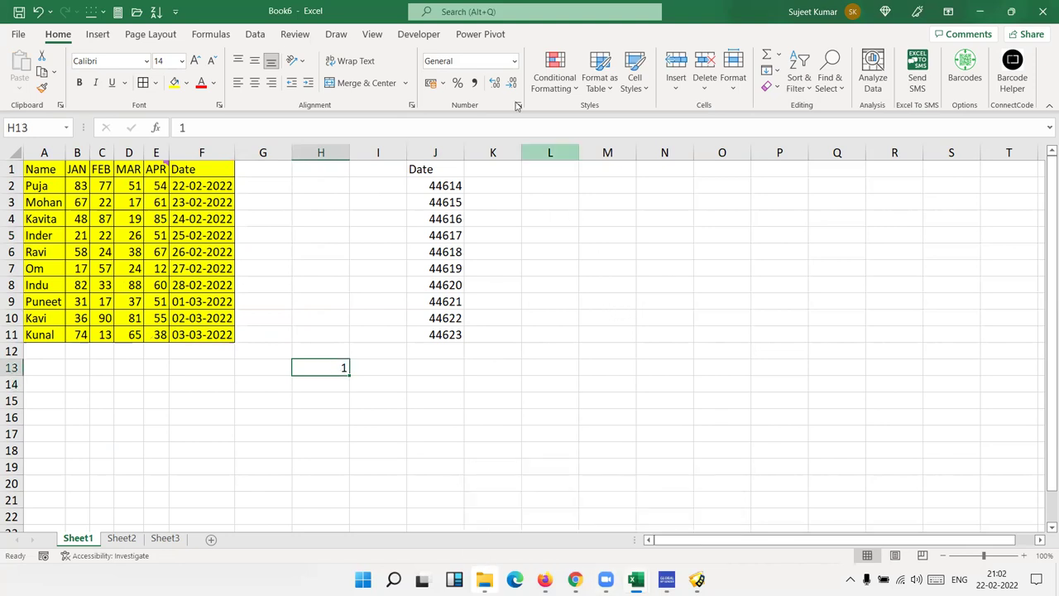
left_click(513, 62)
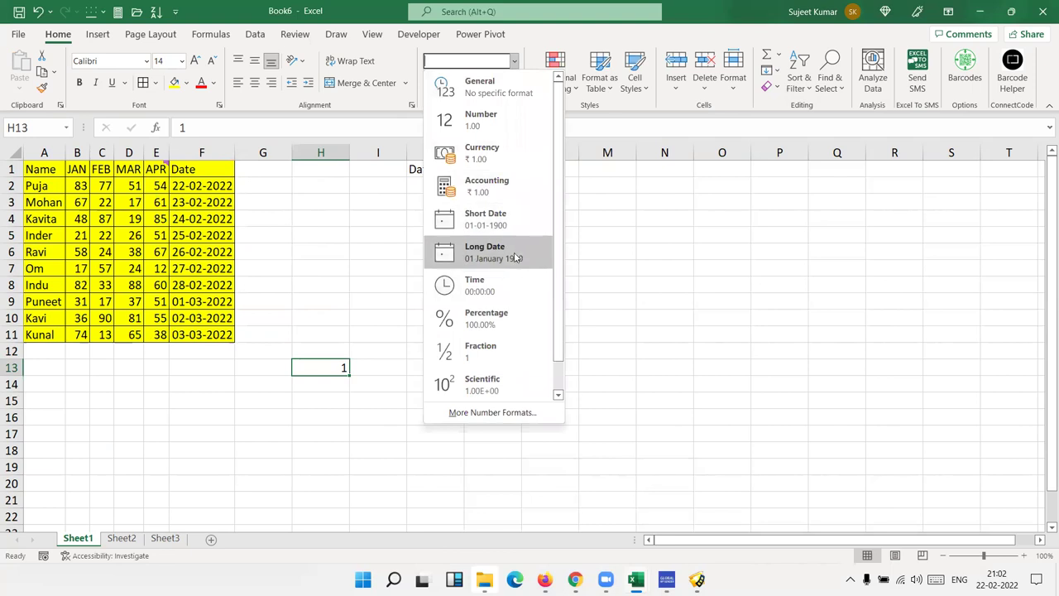
left_click(514, 257)
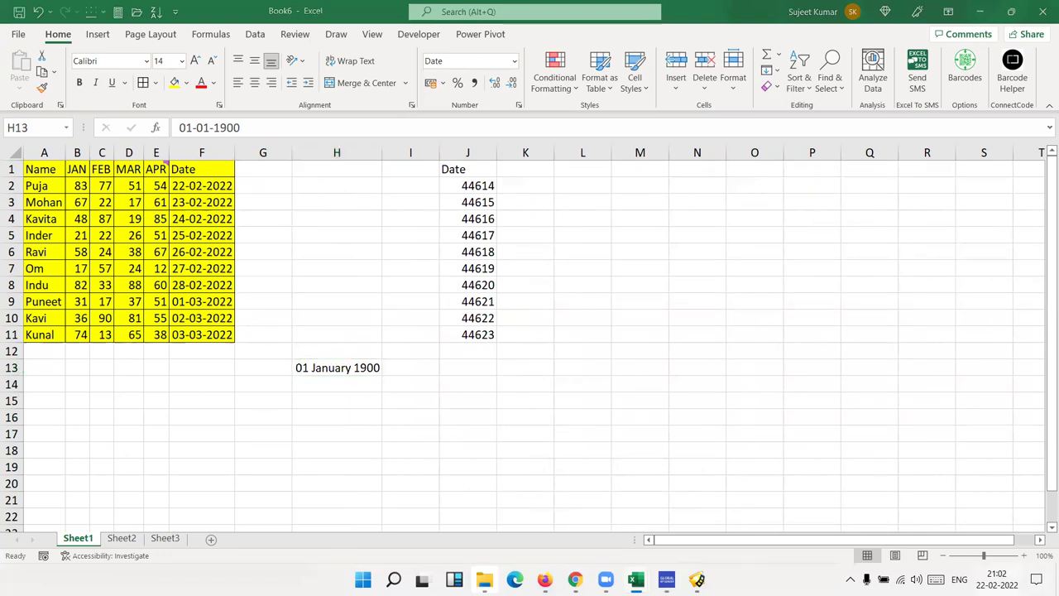
key("super+alt+d")
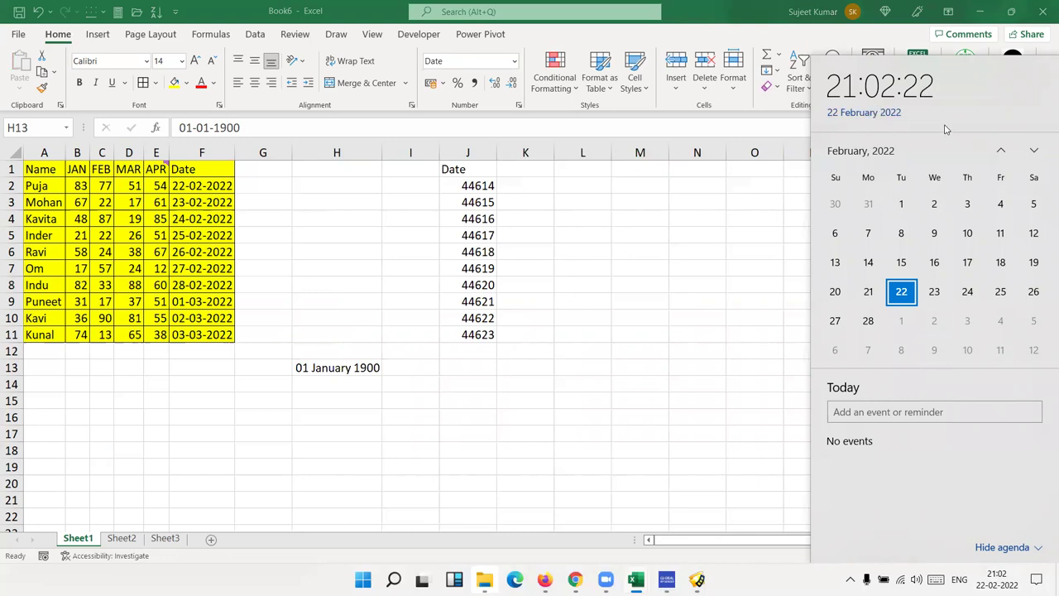
Move the calendar to March 2022, back to today, then out to the decade view.
left_click(1034, 151)
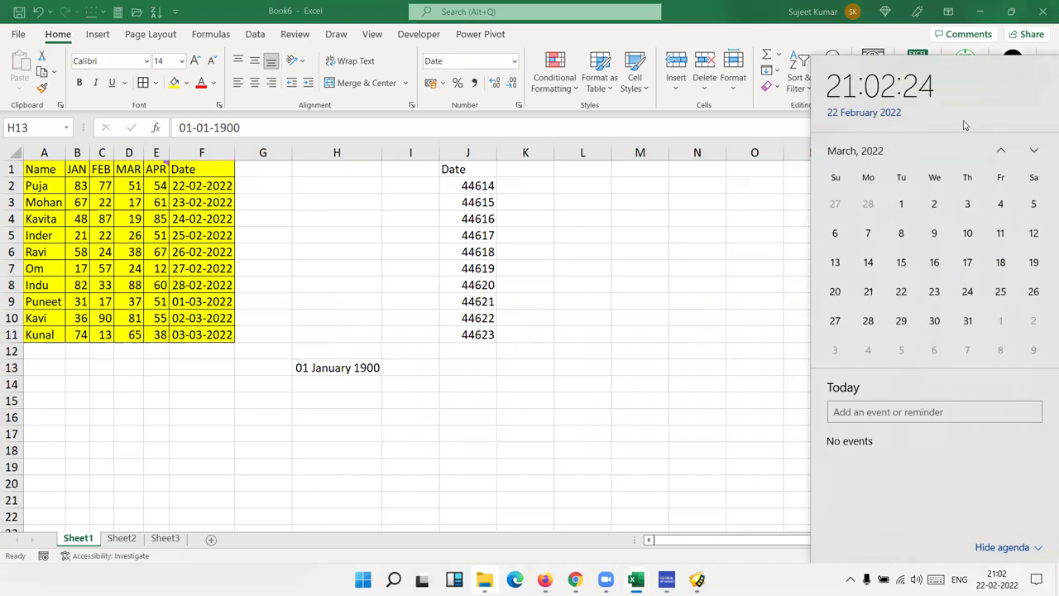
left_click(893, 115)
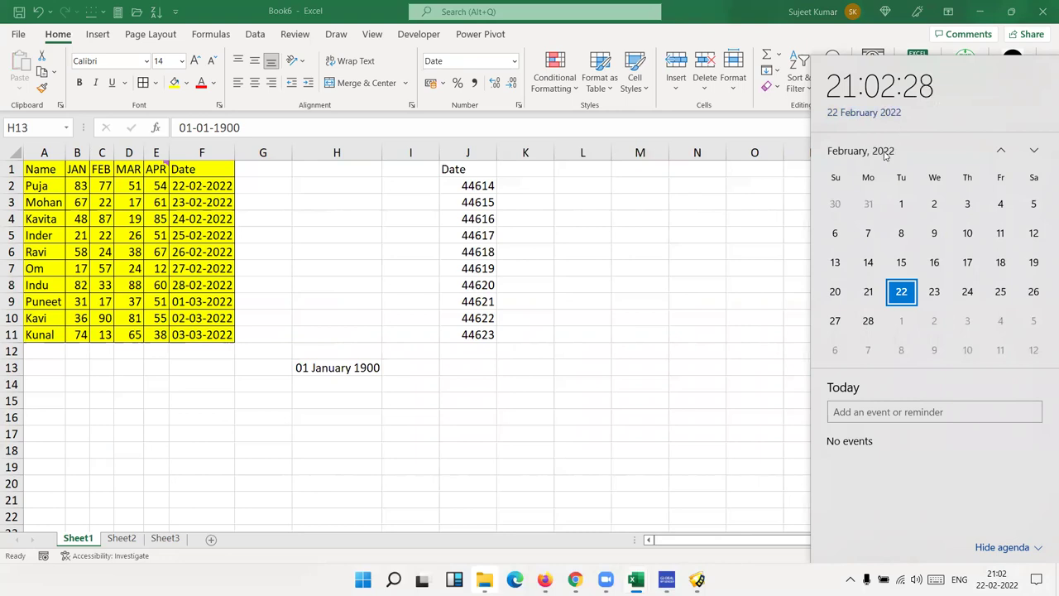
left_click(883, 153)
left_click(838, 153)
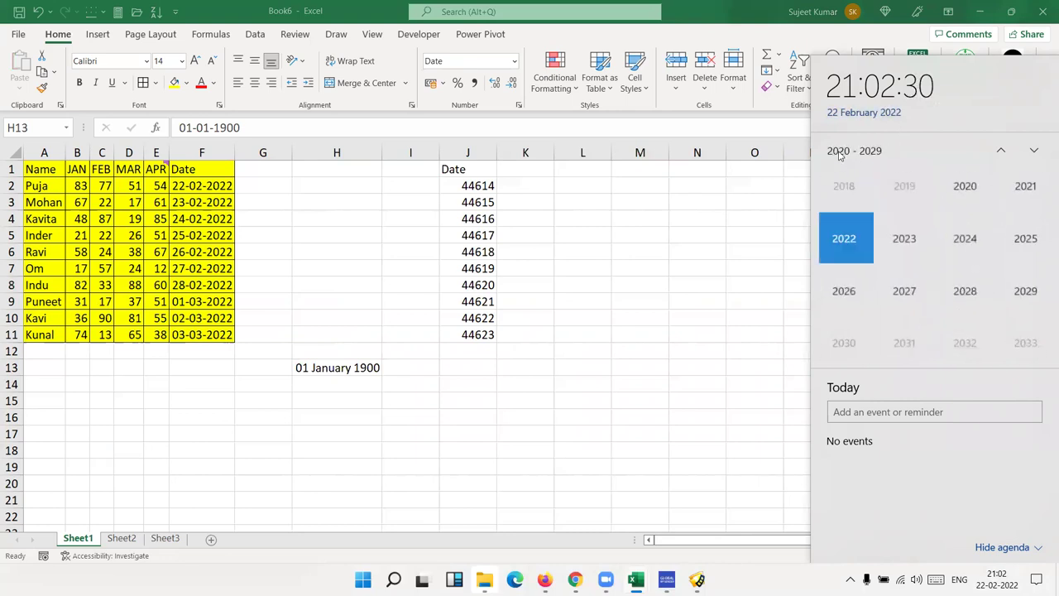
Page the decades back to the 1920s, then close the calendar.
left_click(1033, 150)
left_click(1033, 150)
left_click(1033, 150)
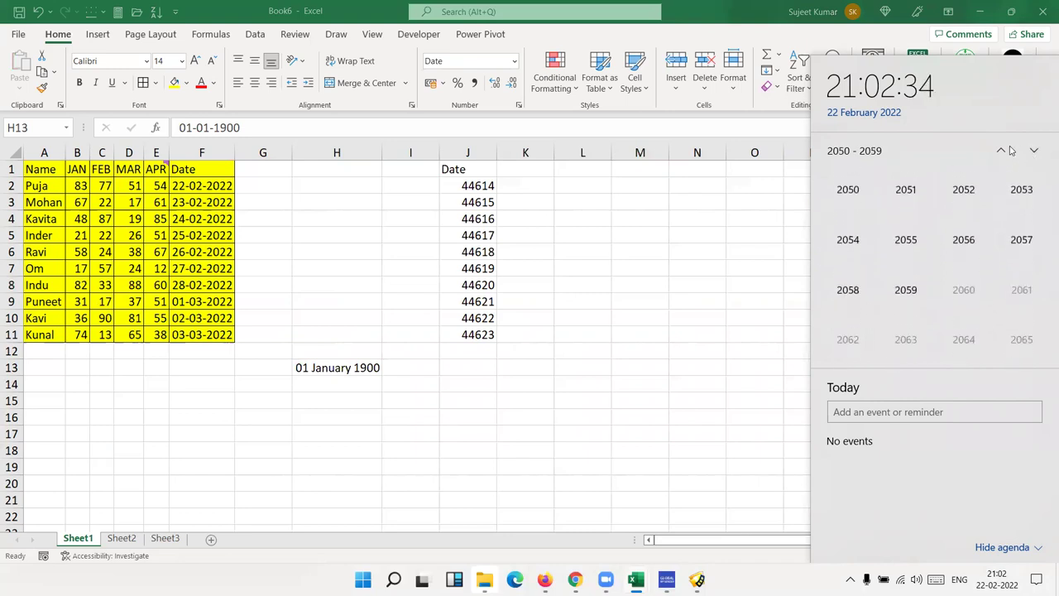
left_click(1000, 151)
left_click(1000, 151)
left_click(1000, 150)
left_click(1000, 151)
left_click(1000, 151)
left_click(1000, 150)
left_click(1000, 150)
left_click(1000, 150)
left_click(1000, 151)
left_click(1000, 150)
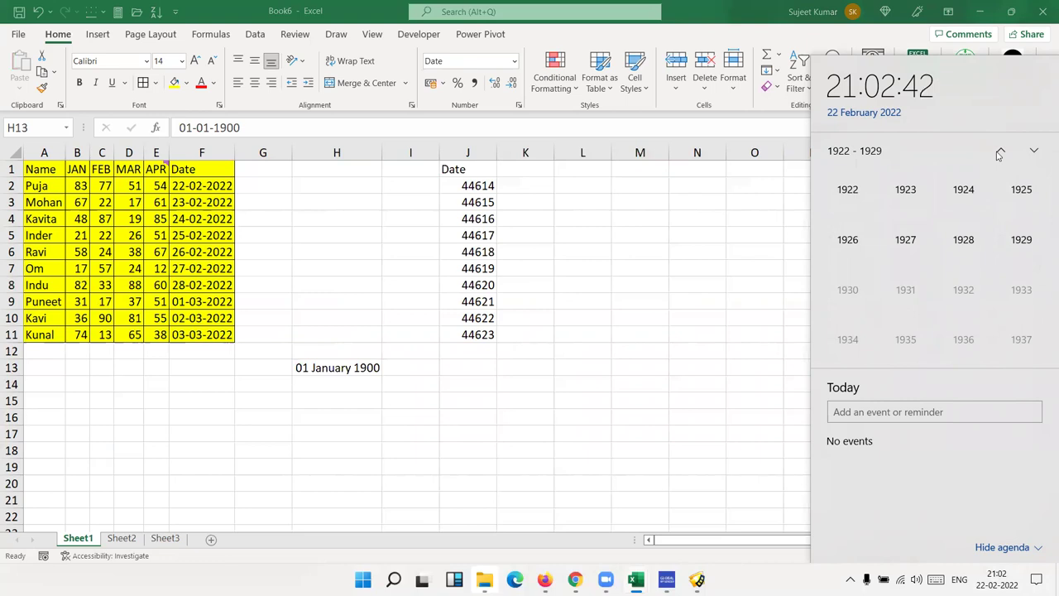
left_click(334, 407)
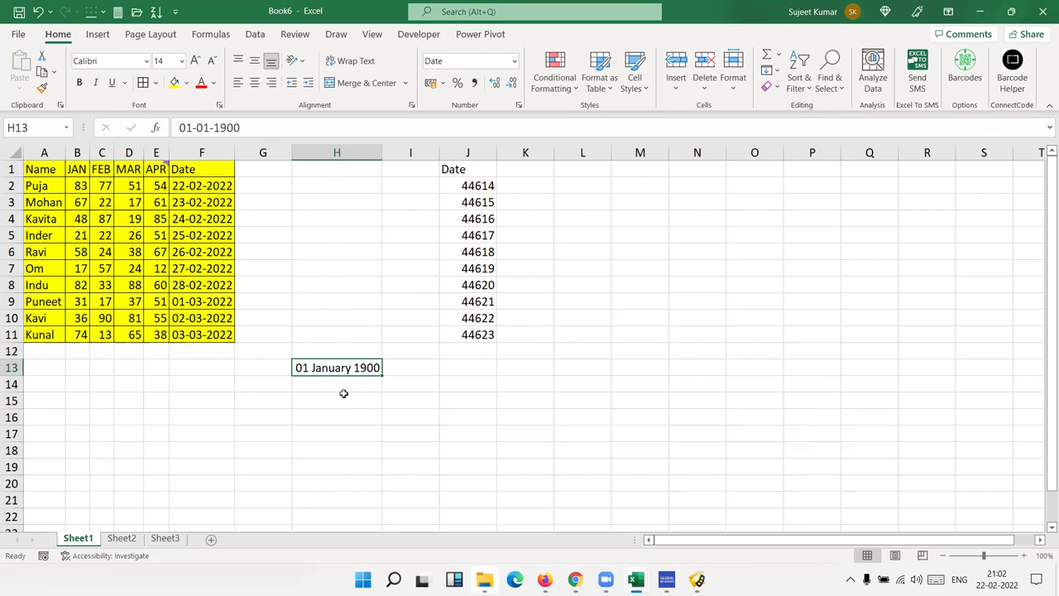
Enter 32, then 367, then 44614 in H13, ending on 22 February 2022.
left_click(344, 393)
left_click(348, 372)
type("32")
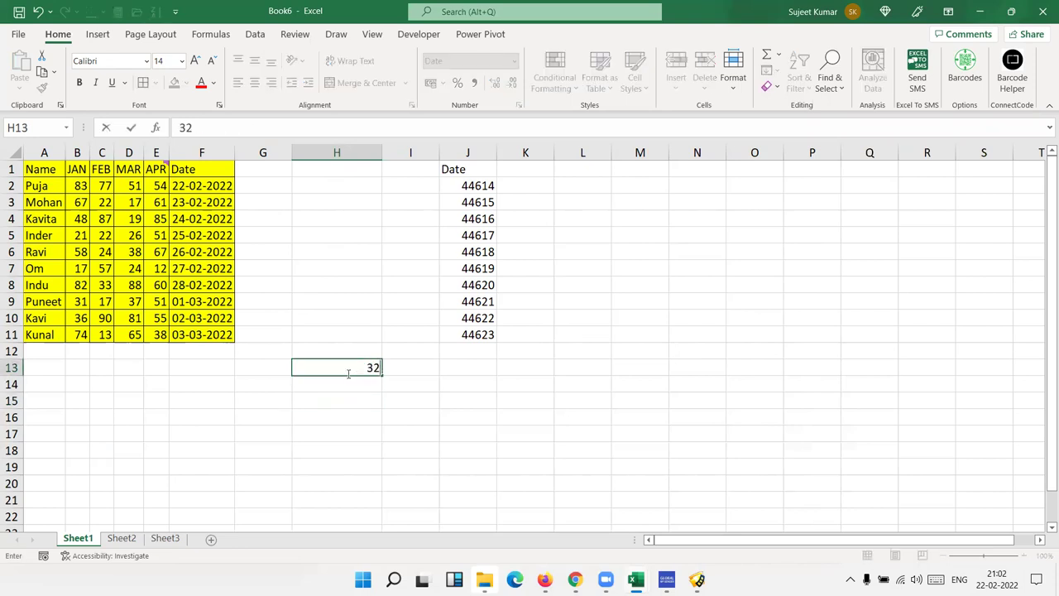
key("Return")
left_click(336, 369)
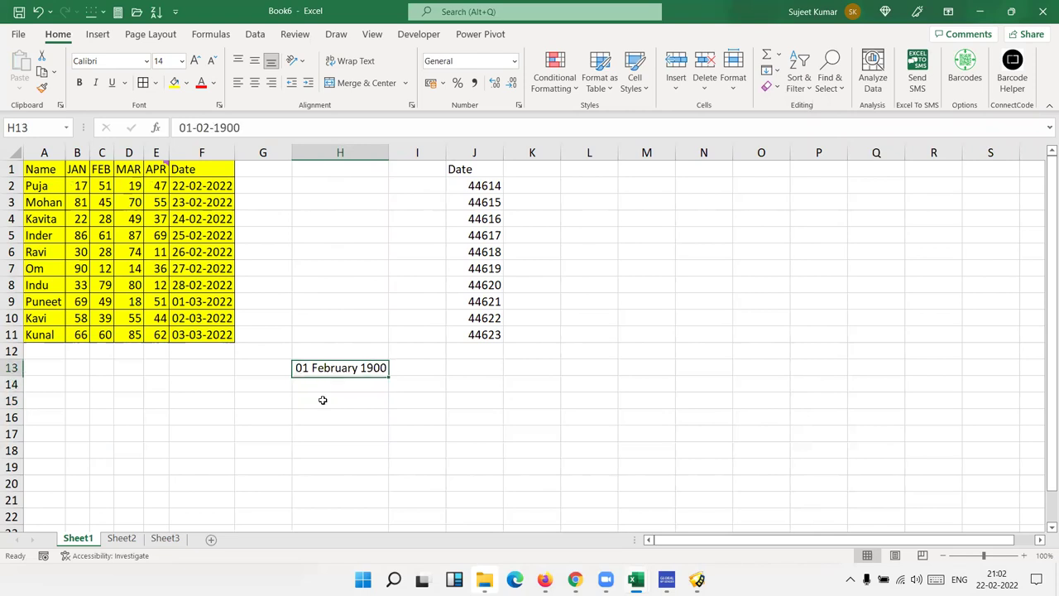
type("367")
key("Return")
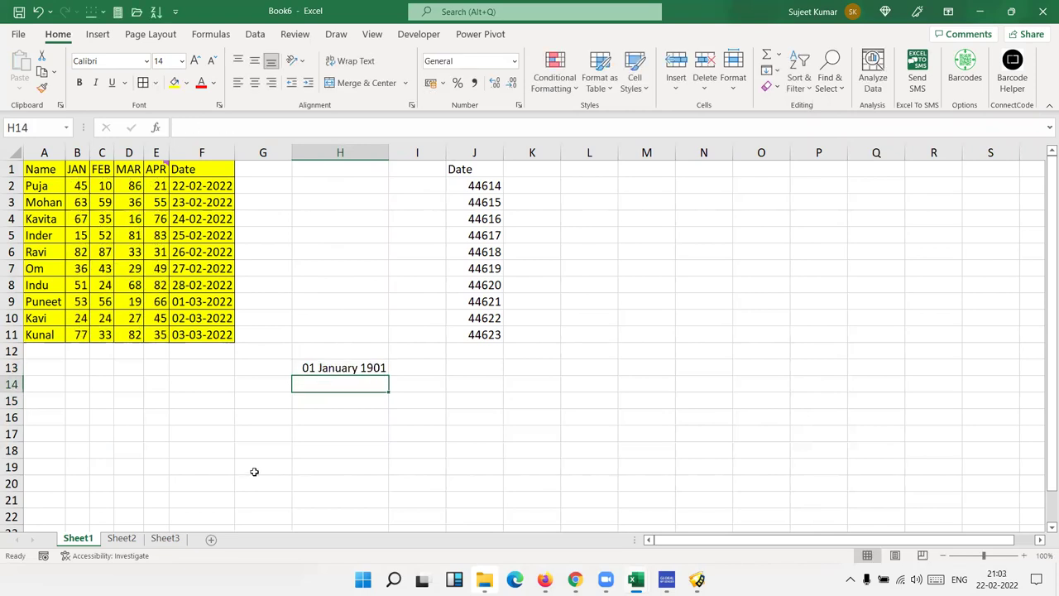
key("Up")
type("44614")
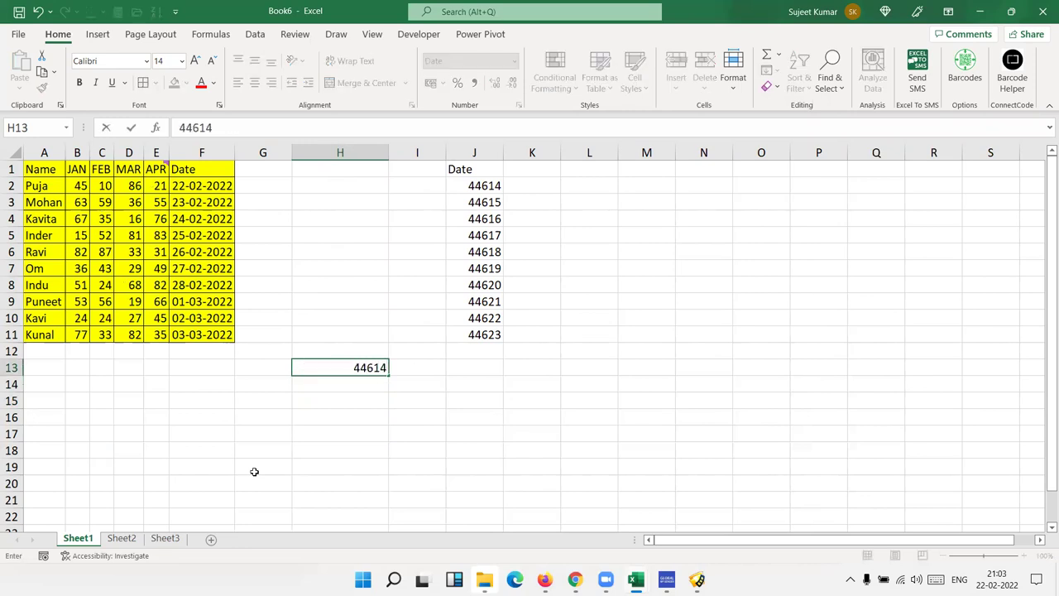
key("Return")
key("Up")
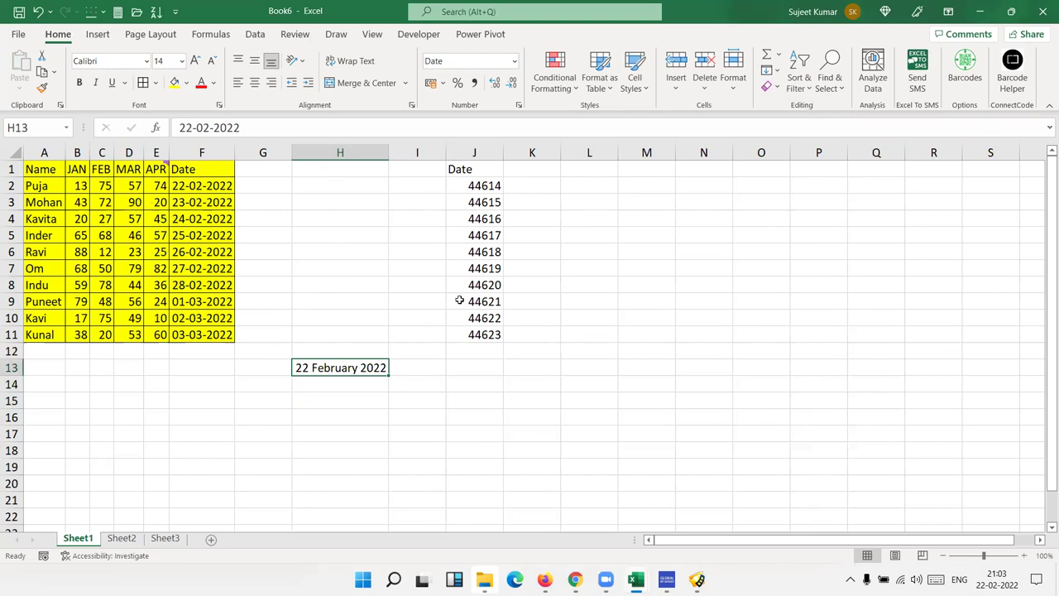
Try Long Date on J2:J11, reset it to General, then copy the Date column F1:F11.
left_click_drag(480, 188, 480, 328)
left_click(514, 62)
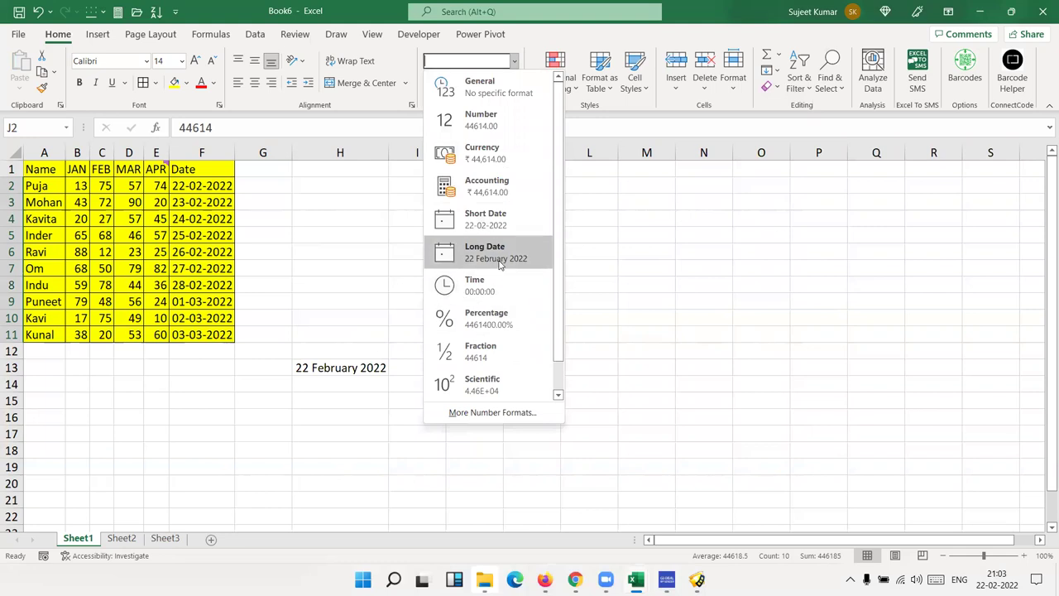
left_click(500, 258)
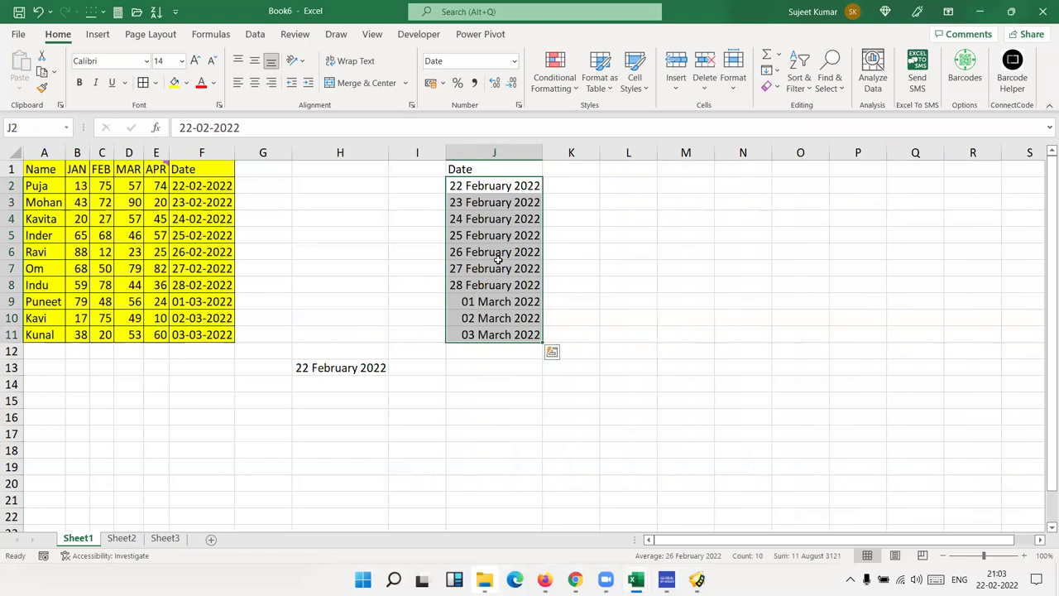
key("ctrl+shift+asciitilde")
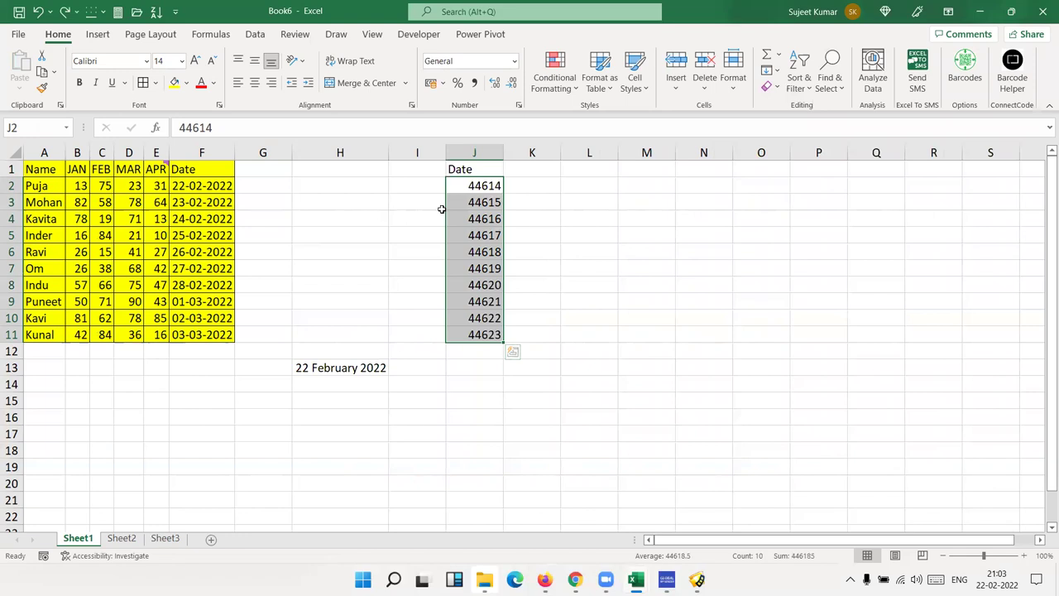
left_click_drag(198, 172, 202, 330)
key("ctrl+c")
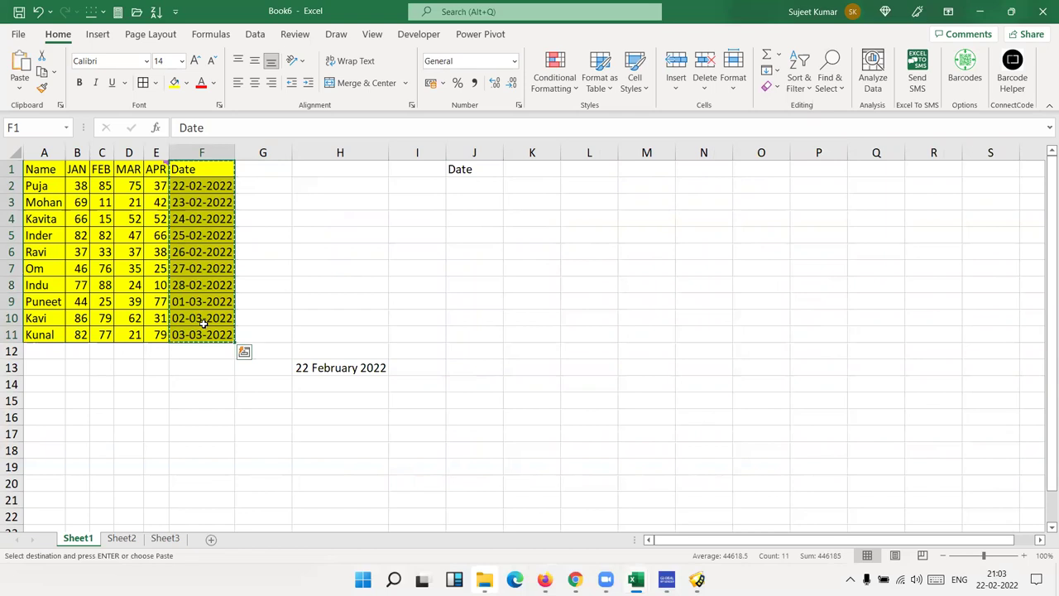
Paste the dates into J1 as values and number formats, then autofit column J.
left_click(485, 173)
right_click(485, 175)
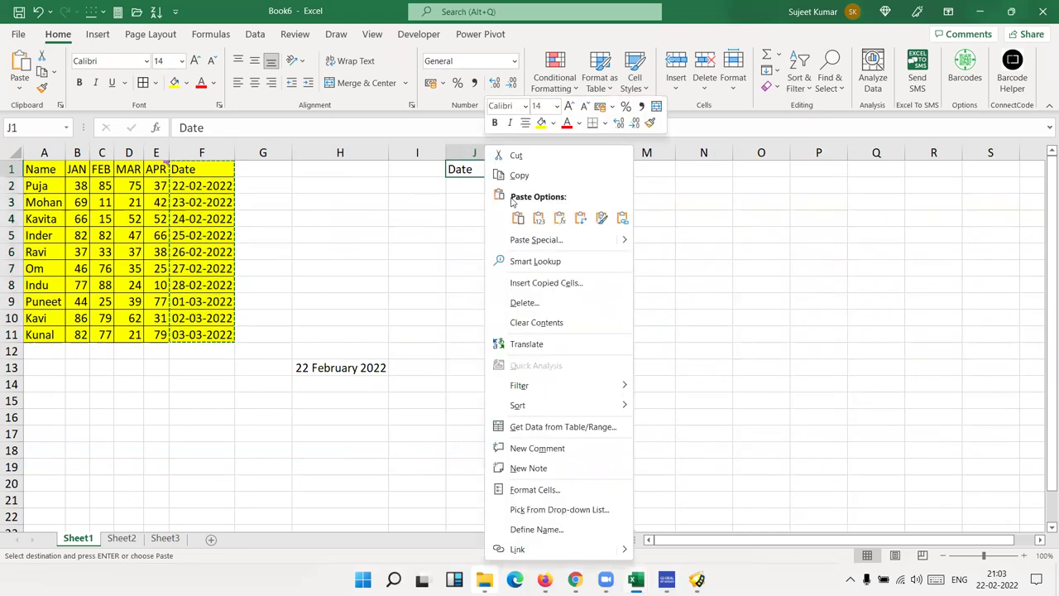
left_click(537, 240)
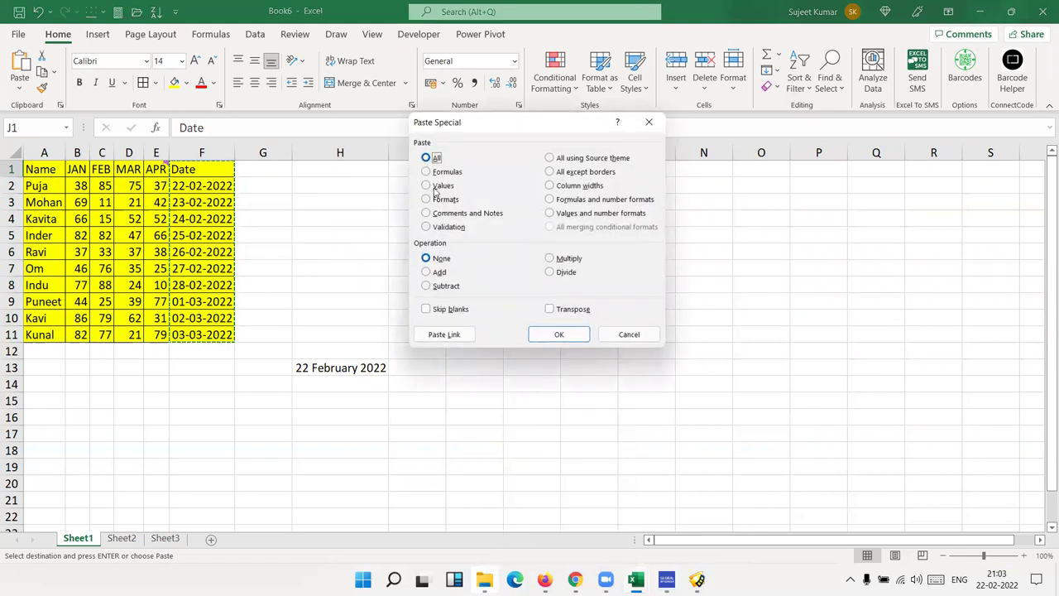
left_click_drag(496, 124, 653, 158)
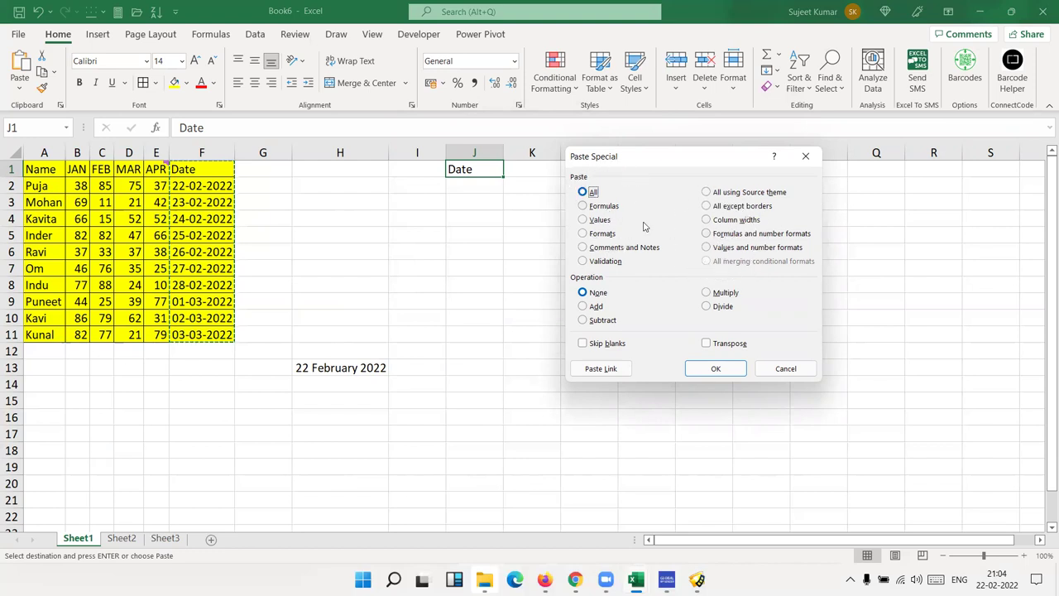
left_click(711, 252)
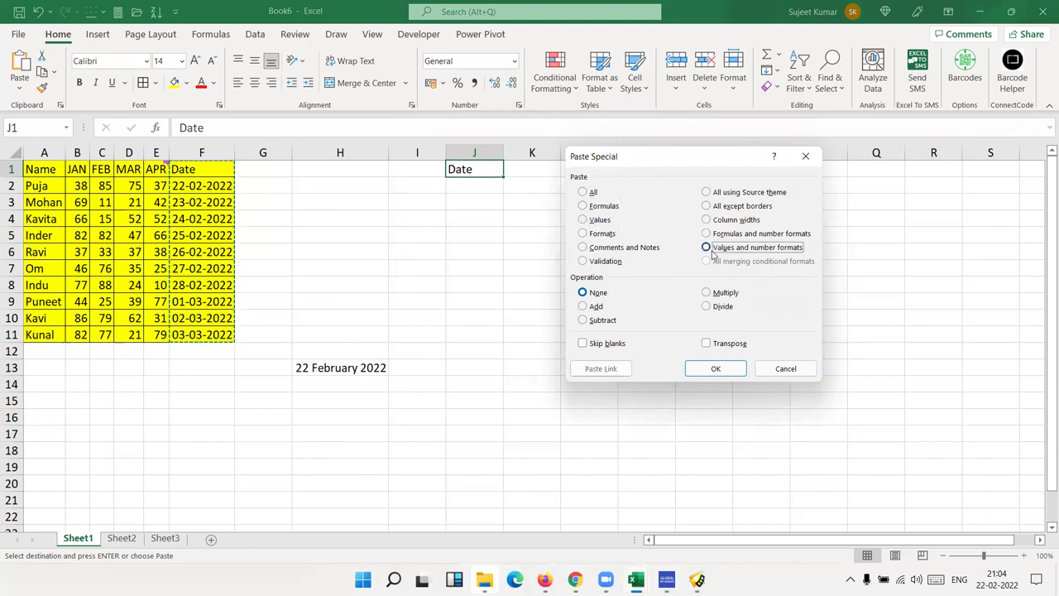
left_click(716, 370)
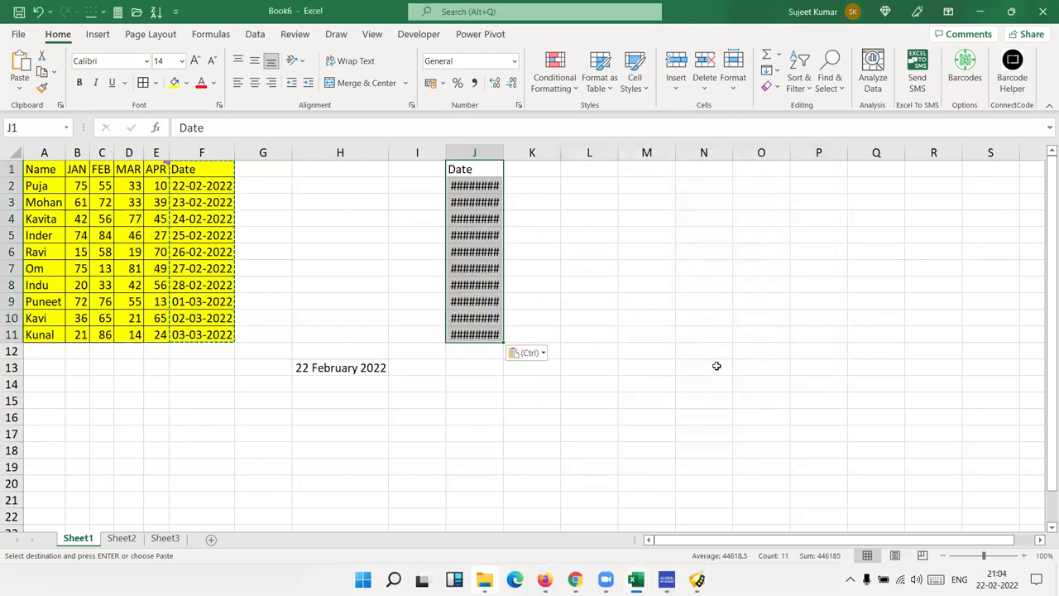
double_click(502, 154)
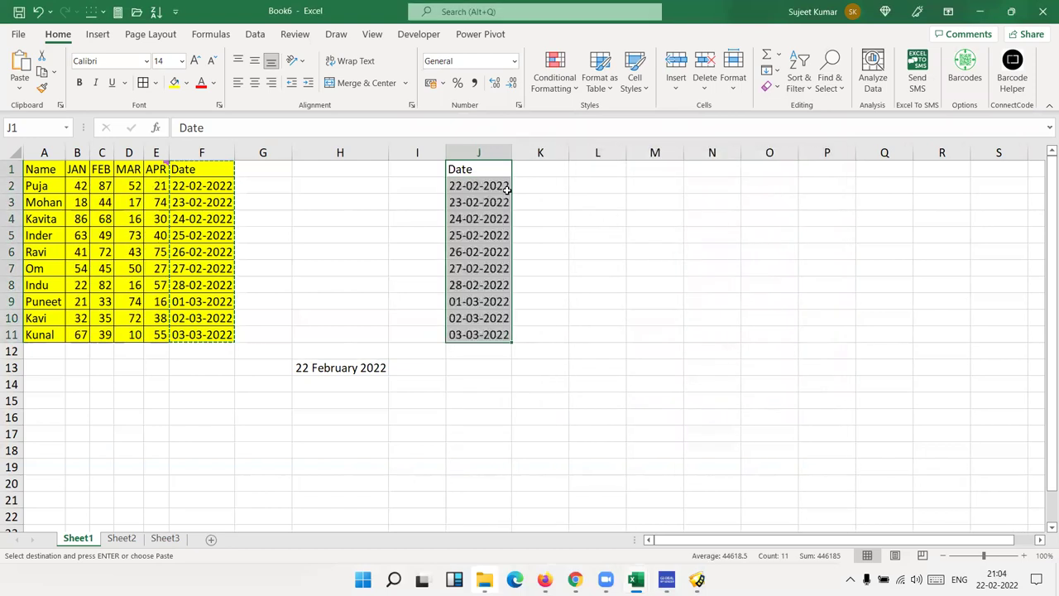
left_click(494, 189)
key("Down")
key("Down")
key("Down")
key("Down")
key("Down")
key("Down")
key("Down")
key("Down")
key("Down")
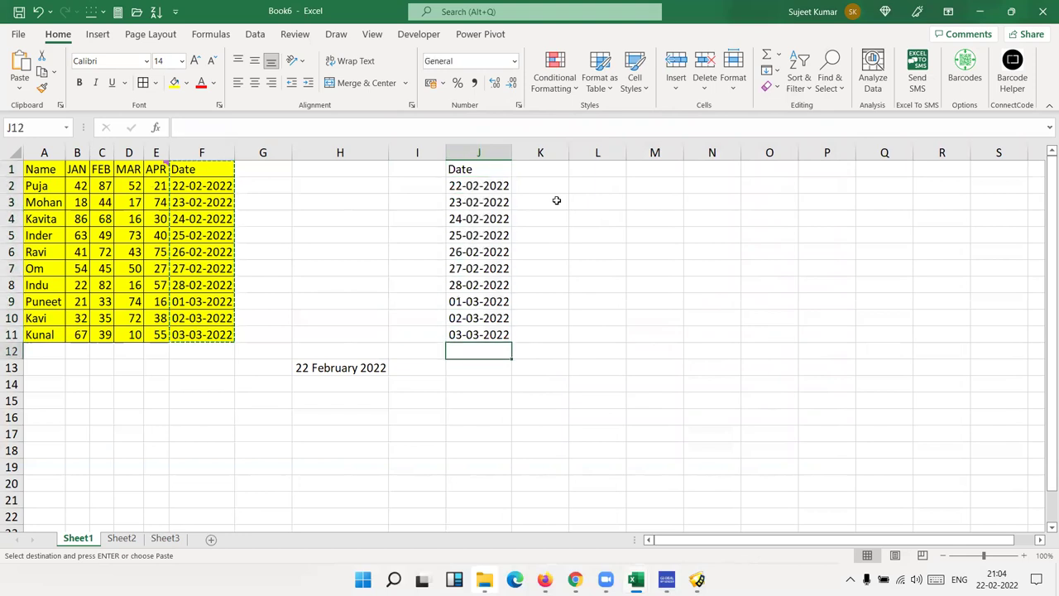
right_click(598, 171)
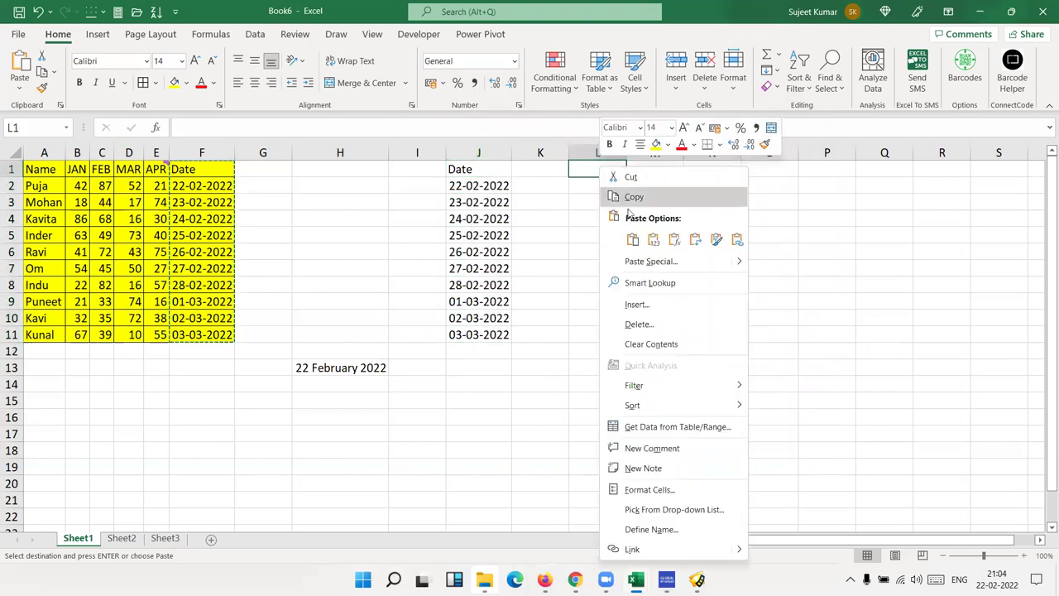
left_click(650, 262)
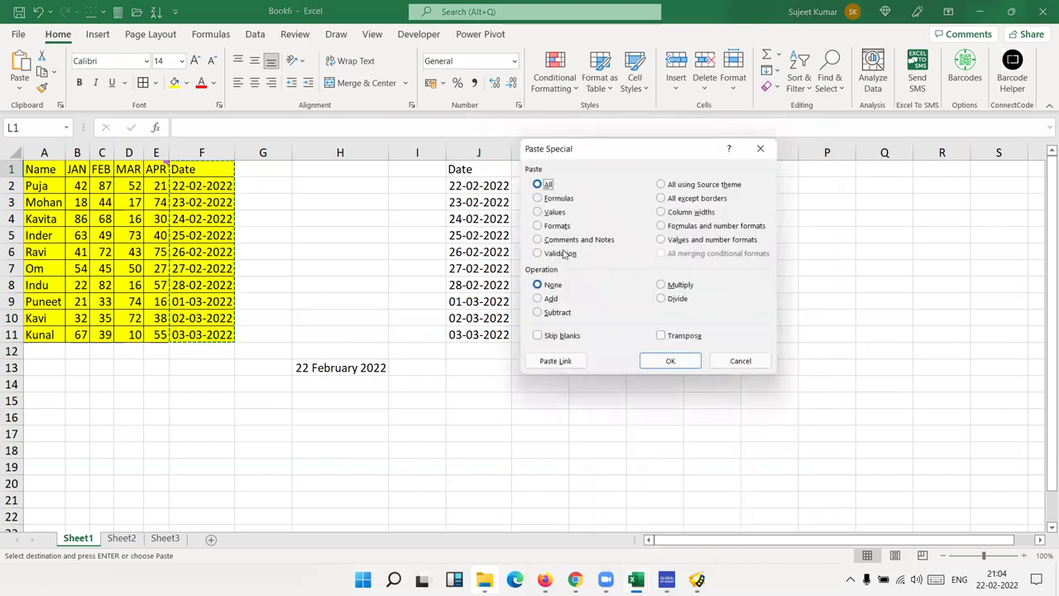
key("Escape")
right_click(599, 202)
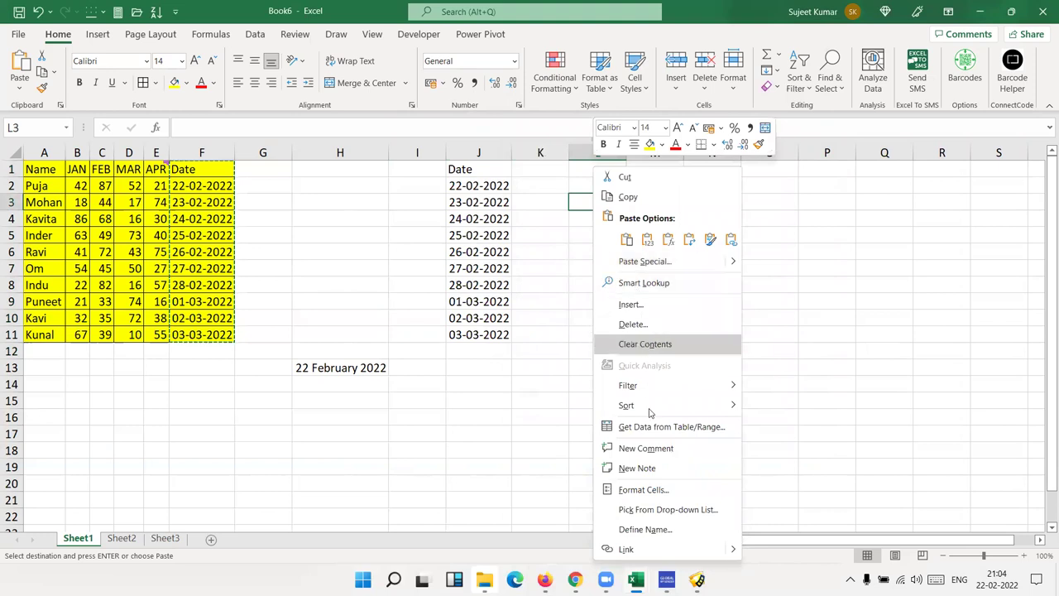
key("Escape")
key("Escape")
key("ctrl+1")
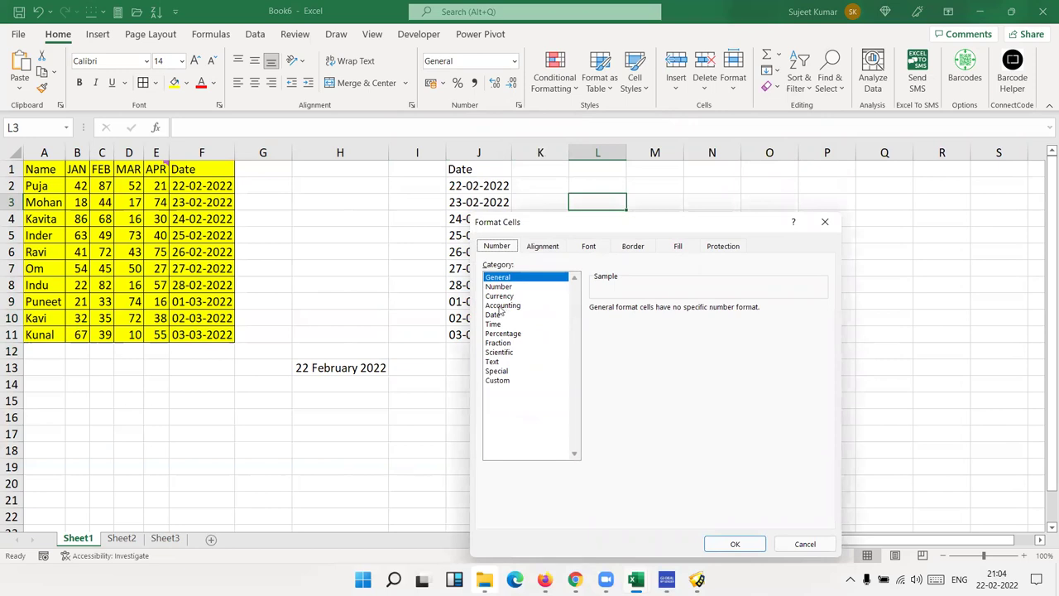
left_click(820, 226)
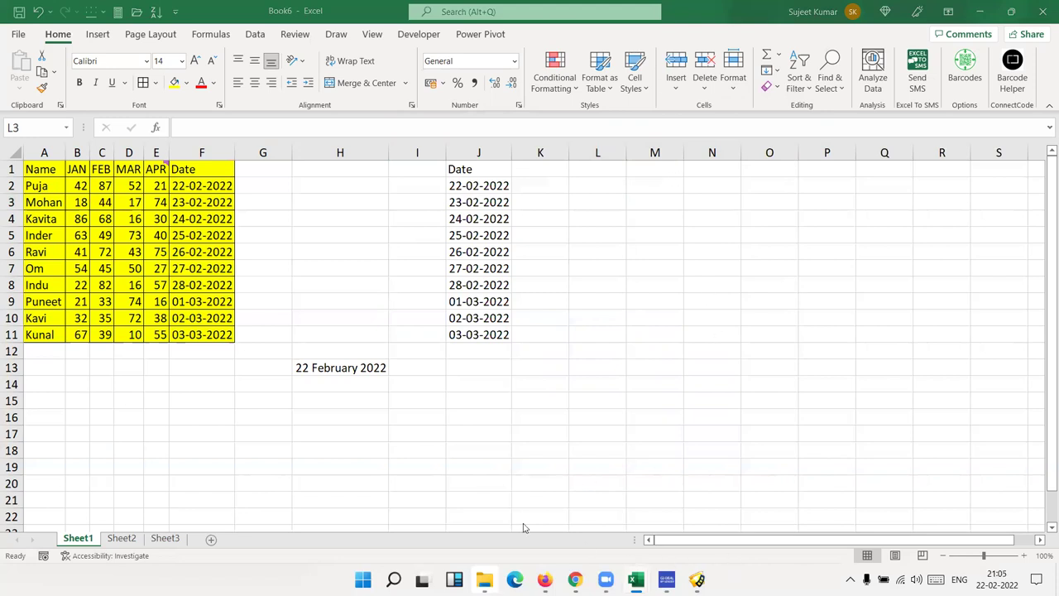
On Sheet2, enter 20 in cell D6 and 30 in cell G6.
left_click(118, 542)
left_click(82, 544)
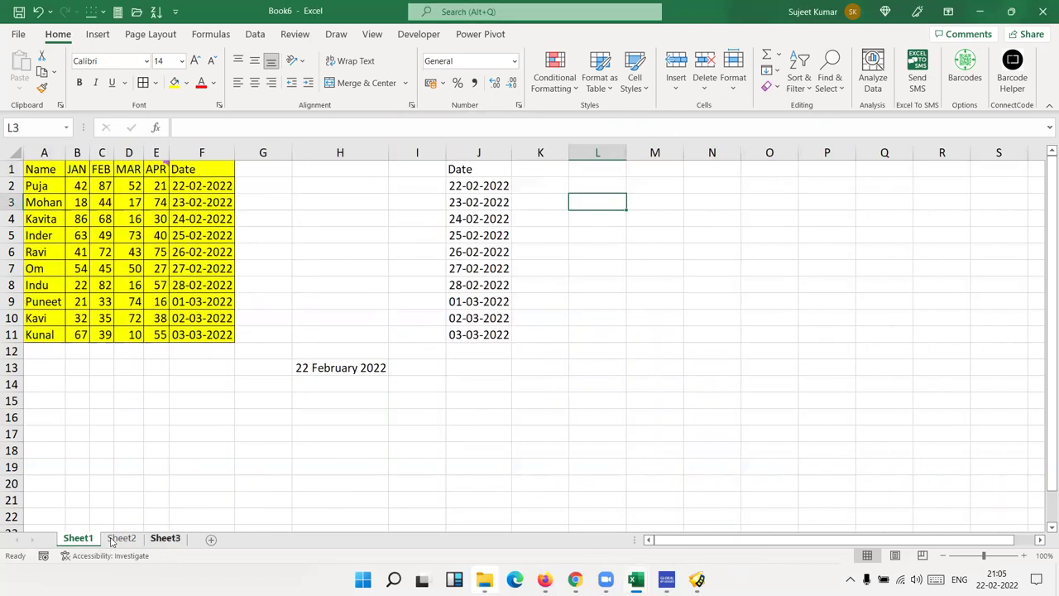
left_click(108, 541)
left_click(199, 247)
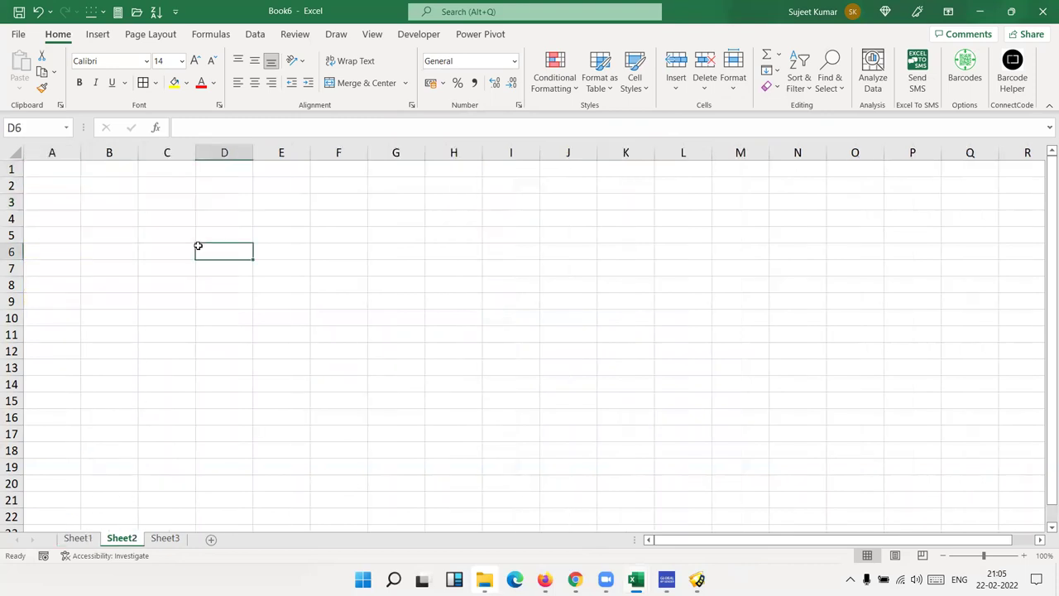
type("20")
key("Tab")
key("Tab")
key("Tab")
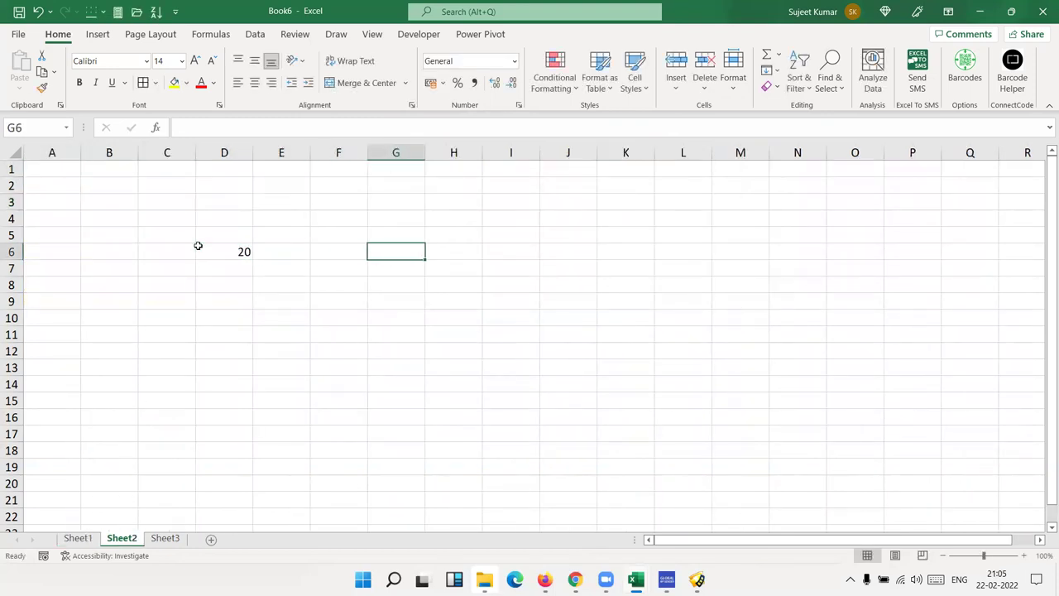
type("30")
key("Return")
Copy D6, paste it into G6, then undo so G6 keeps 30.
left_click(239, 253)
key("ctrl+c")
left_click(400, 253)
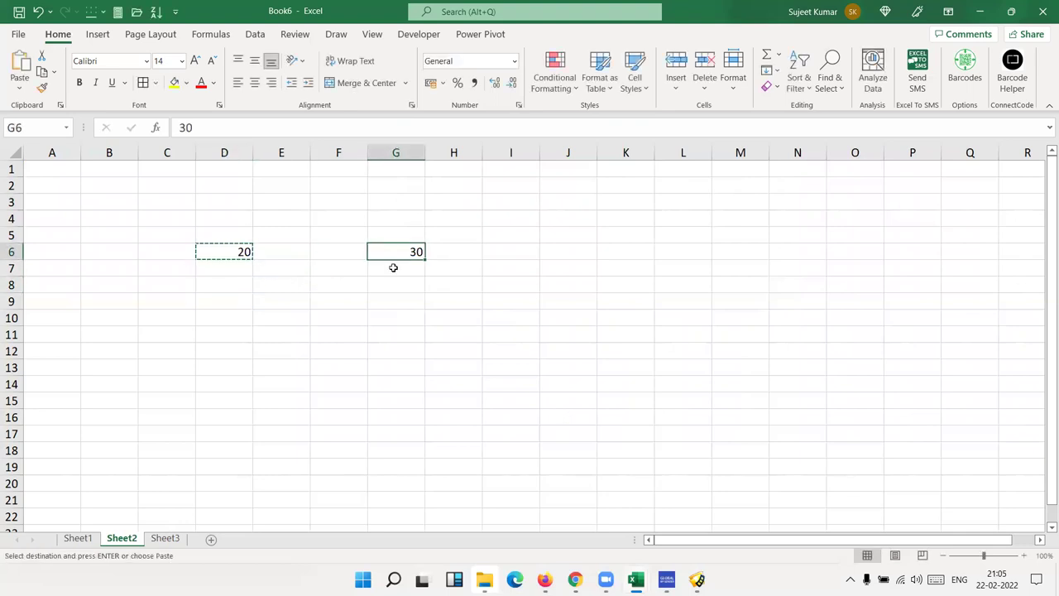
key("ctrl+v")
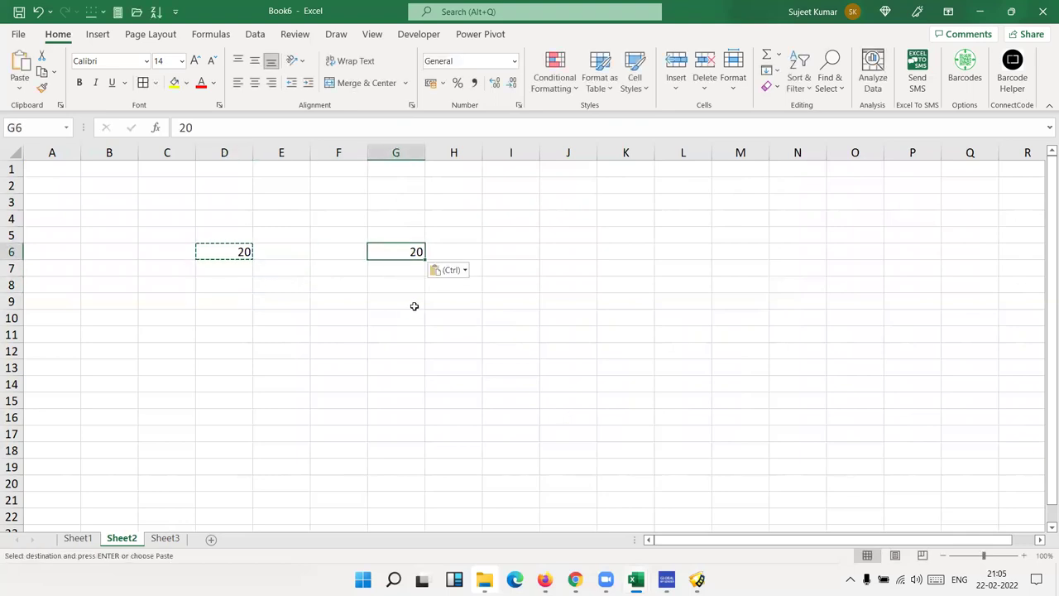
key("ctrl+z")
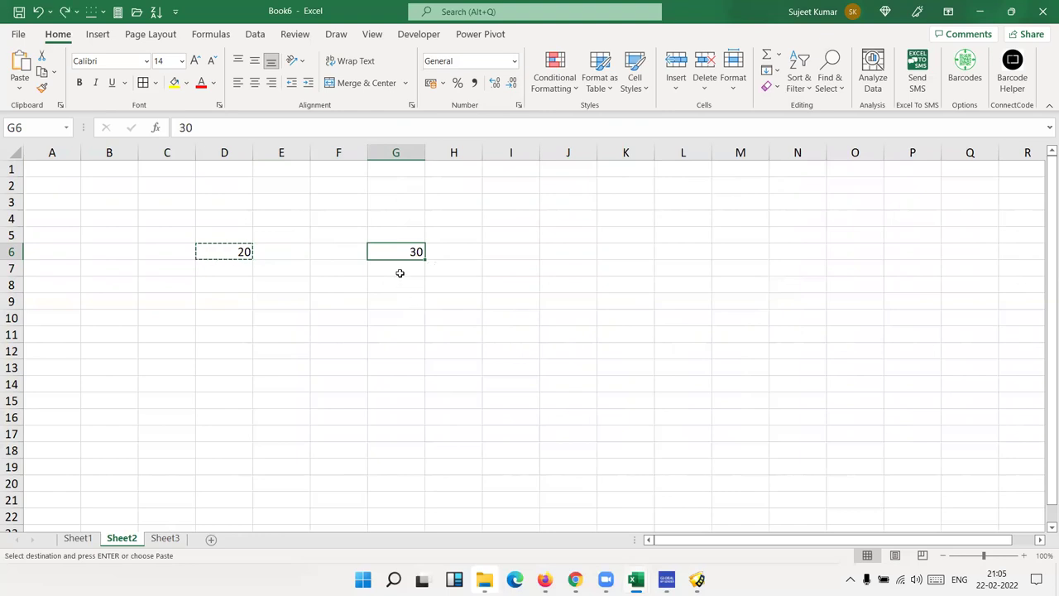
Paste Special with Add onto G6, turning 30 into 50.
right_click(398, 256)
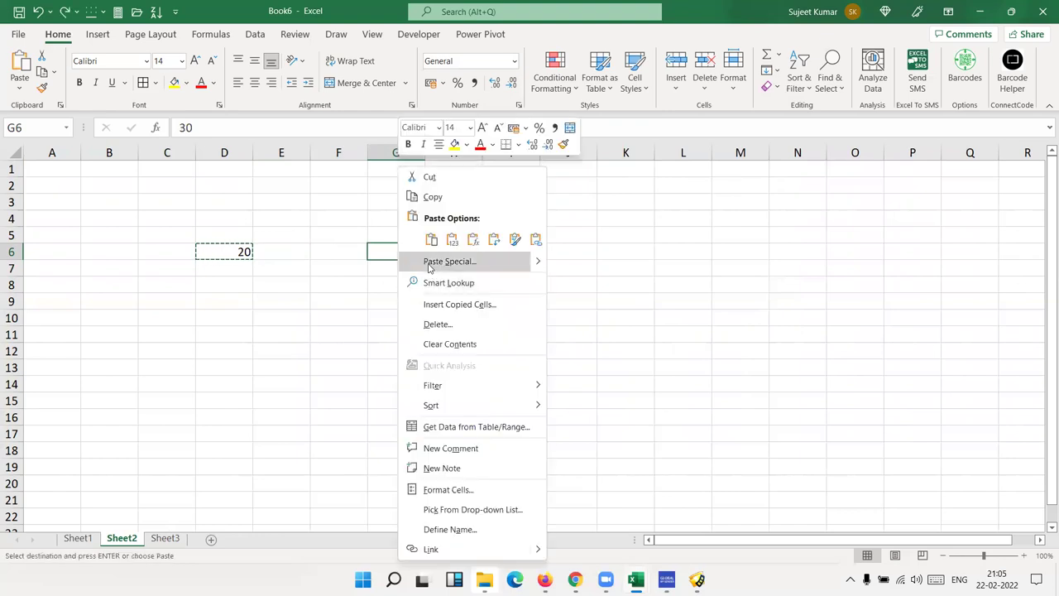
left_click(439, 262)
left_click(330, 296)
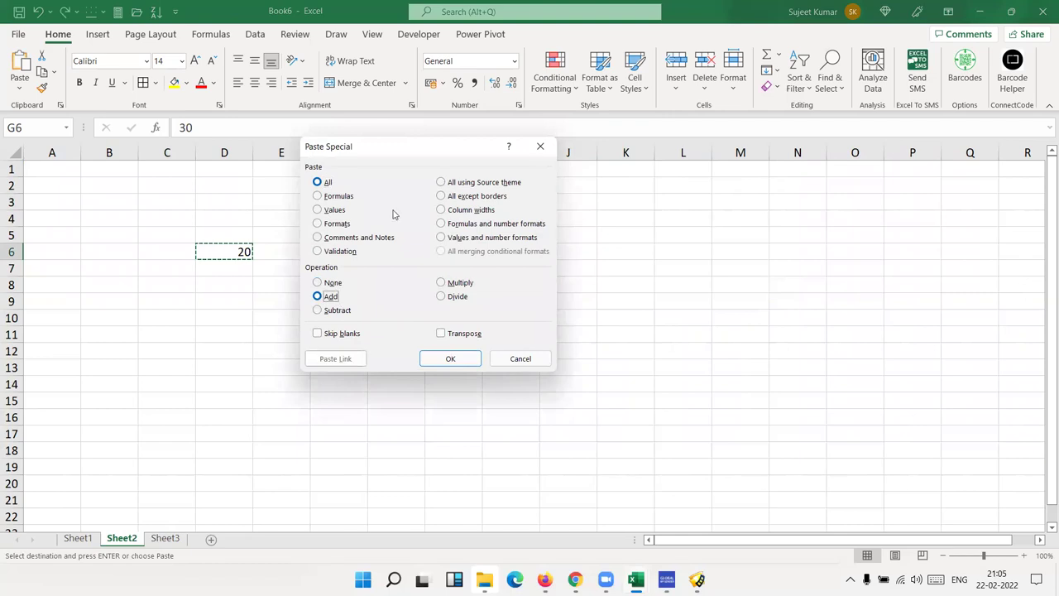
left_click_drag(446, 158, 682, 140)
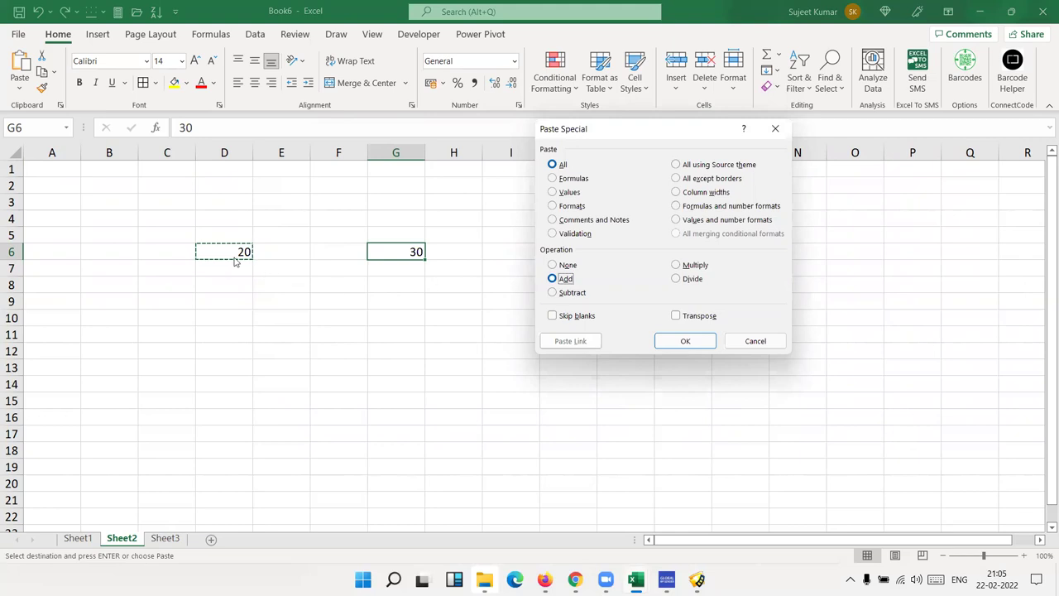
left_click(670, 341)
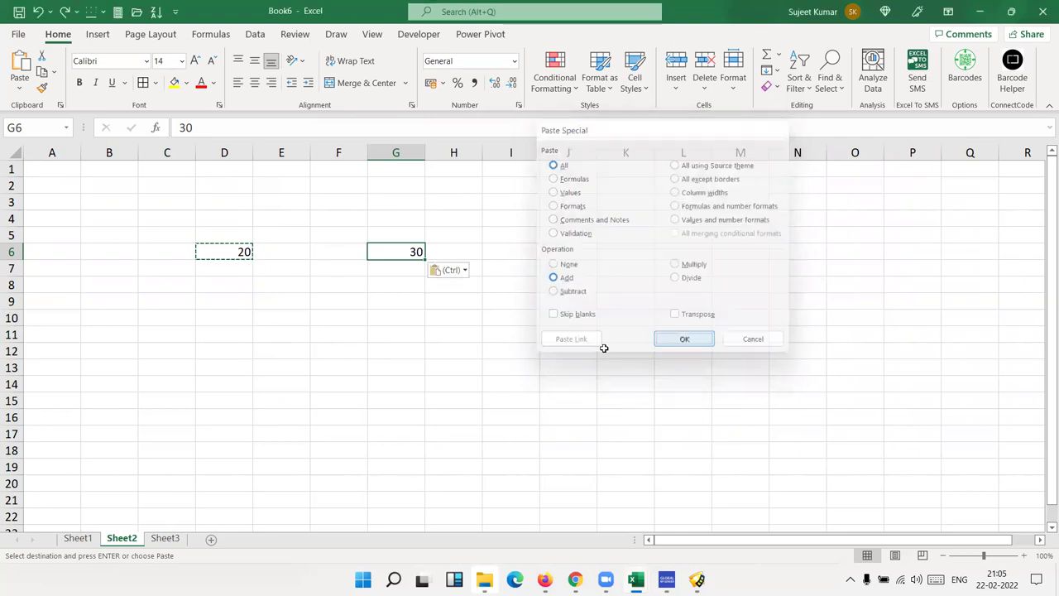
Paste Special with Multiply onto G6, turning 50 into 1000.
right_click(412, 251)
left_click(447, 261)
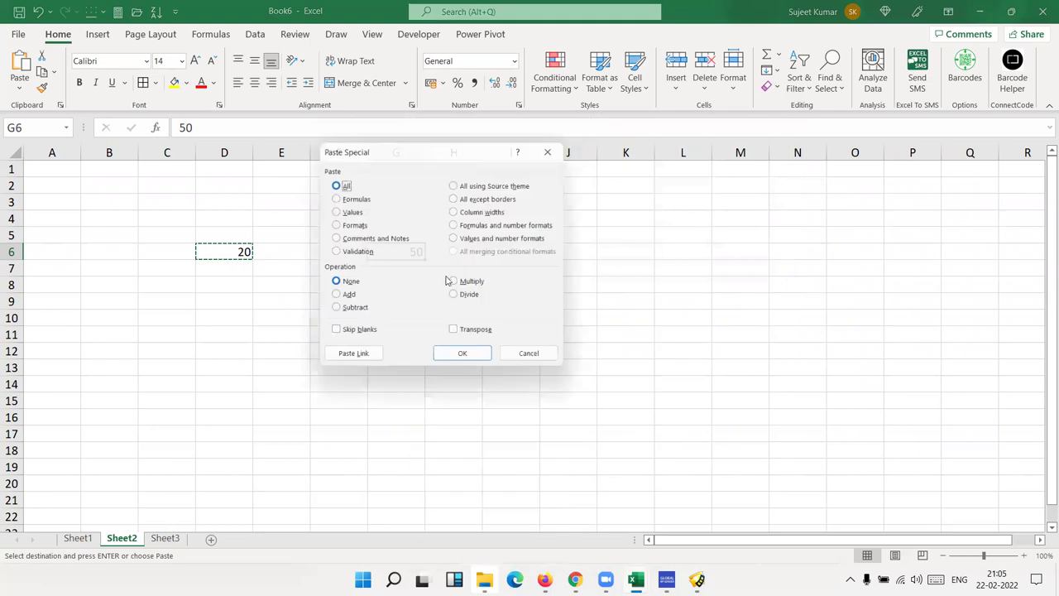
left_click(476, 286)
left_click(474, 362)
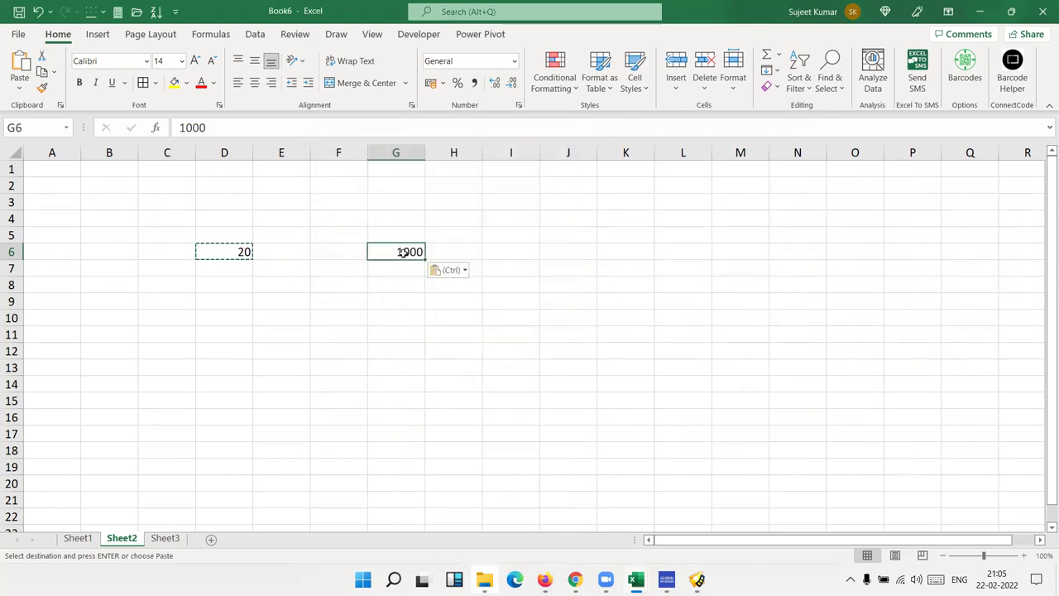
Reopen the Paste Special options on G6, cancel without applying, and select an empty cell.
right_click(404, 255)
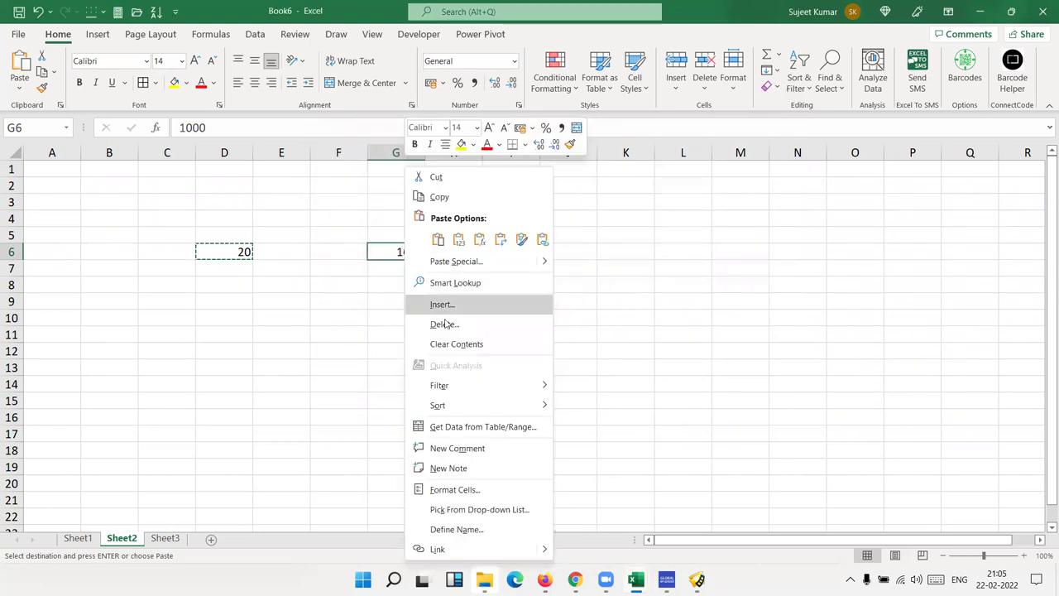
left_click(450, 263)
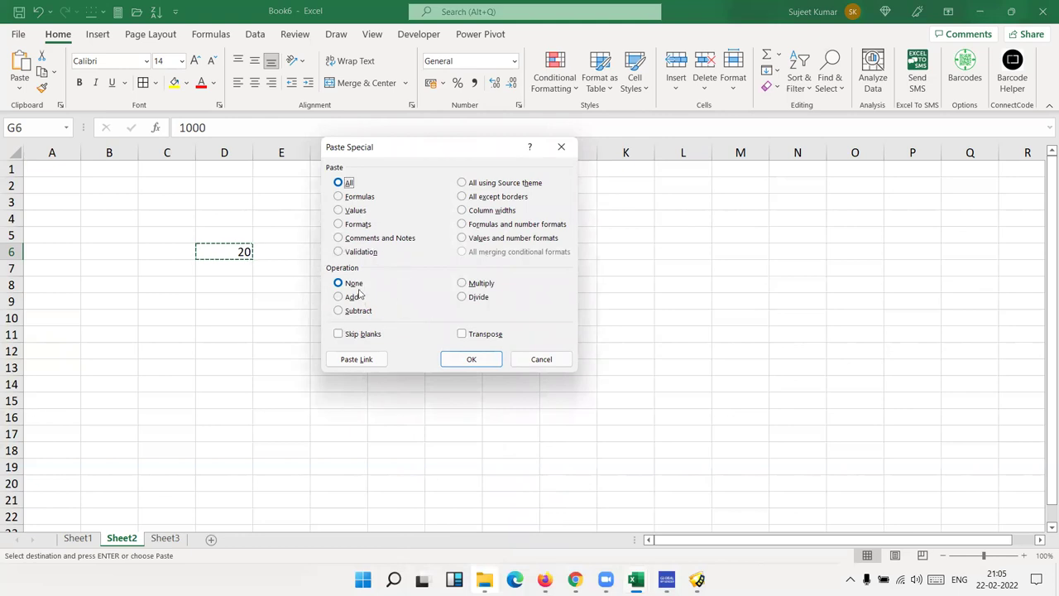
key("Escape")
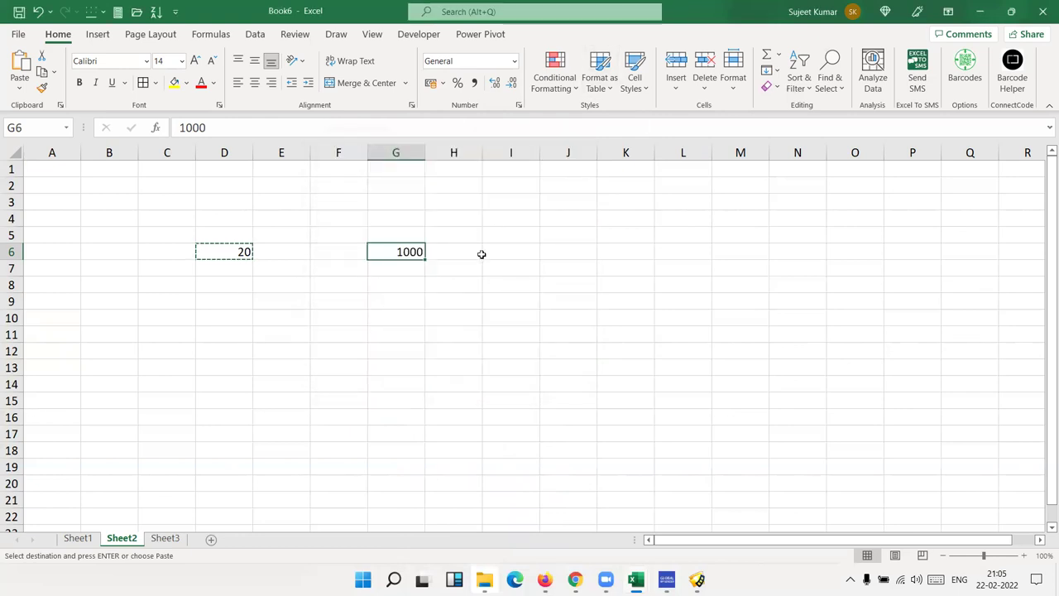
left_click(601, 205)
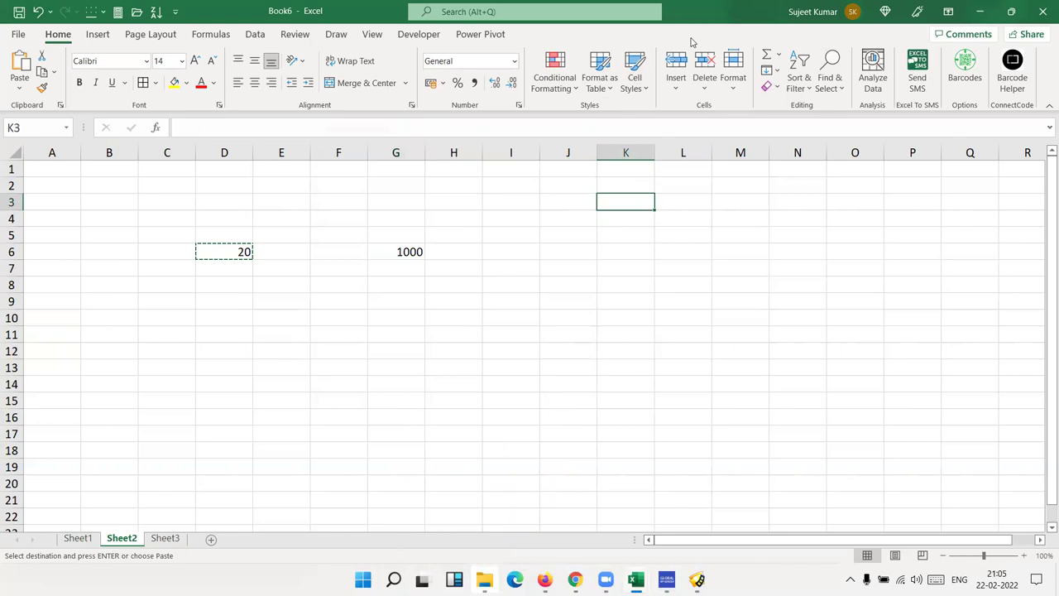